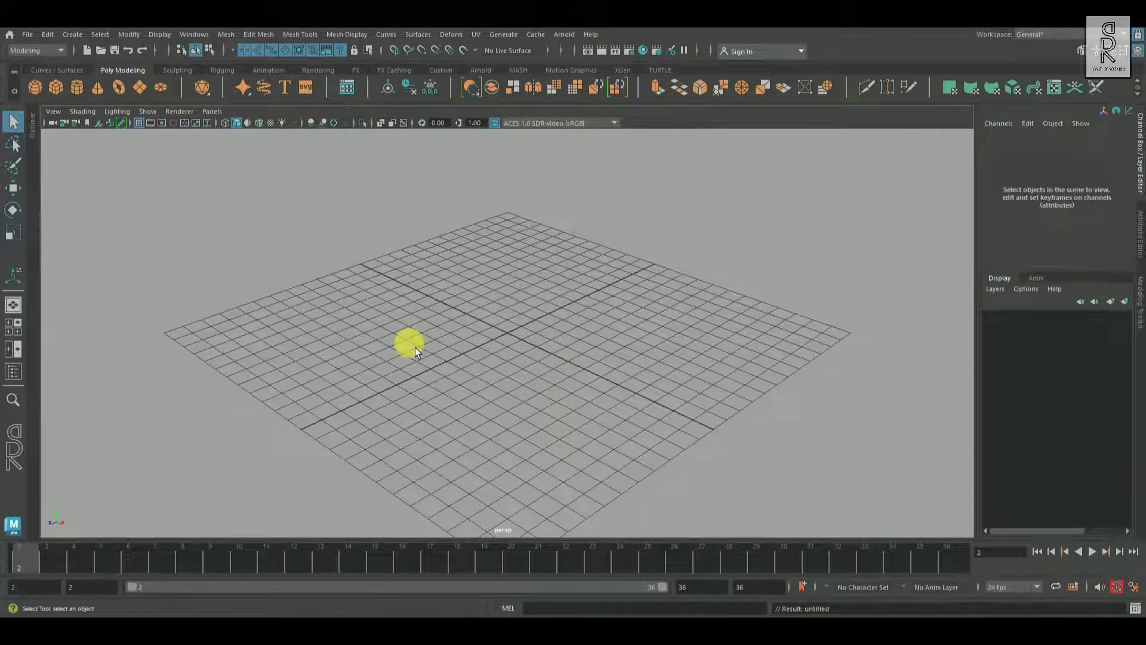
Create a polygon cylinder at the grid centre, enlarge it uniformly, and stretch it vertically into a tall column
left_click_drag(558, 420, 174, 248, "alt")
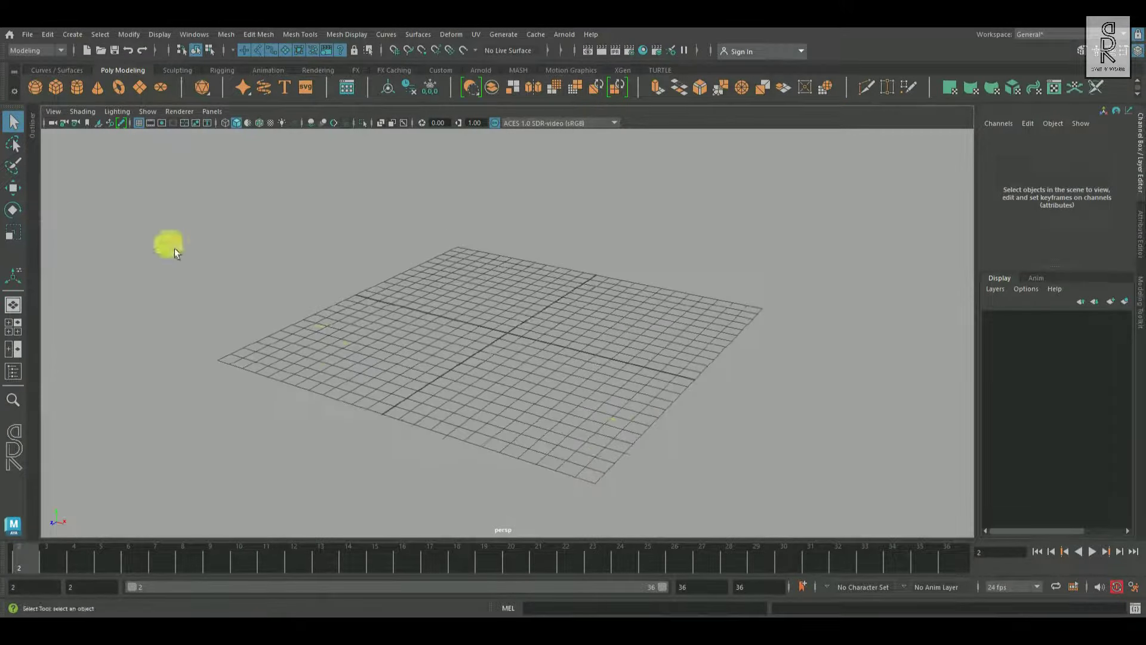
left_click(77, 90)
left_click(13, 233)
left_click_drag(567, 394, 632, 410, "alt")
left_click_drag(519, 335, 790, 377)
left_click_drag(537, 261, 296, 346, "alt")
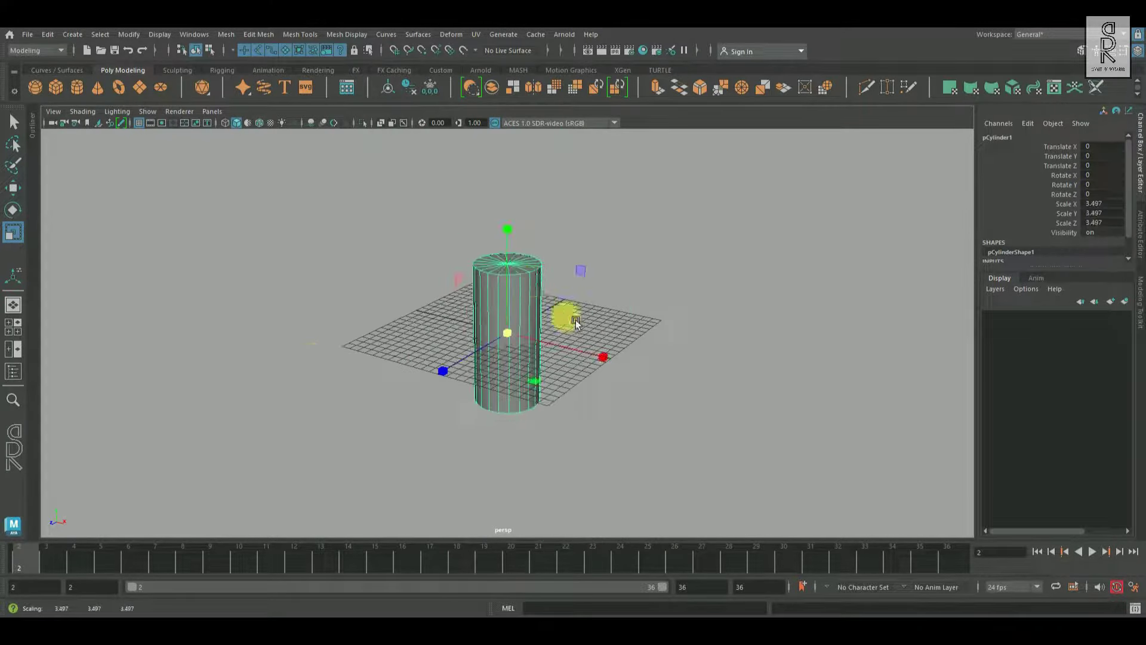
left_click_drag(508, 231, 512, 114)
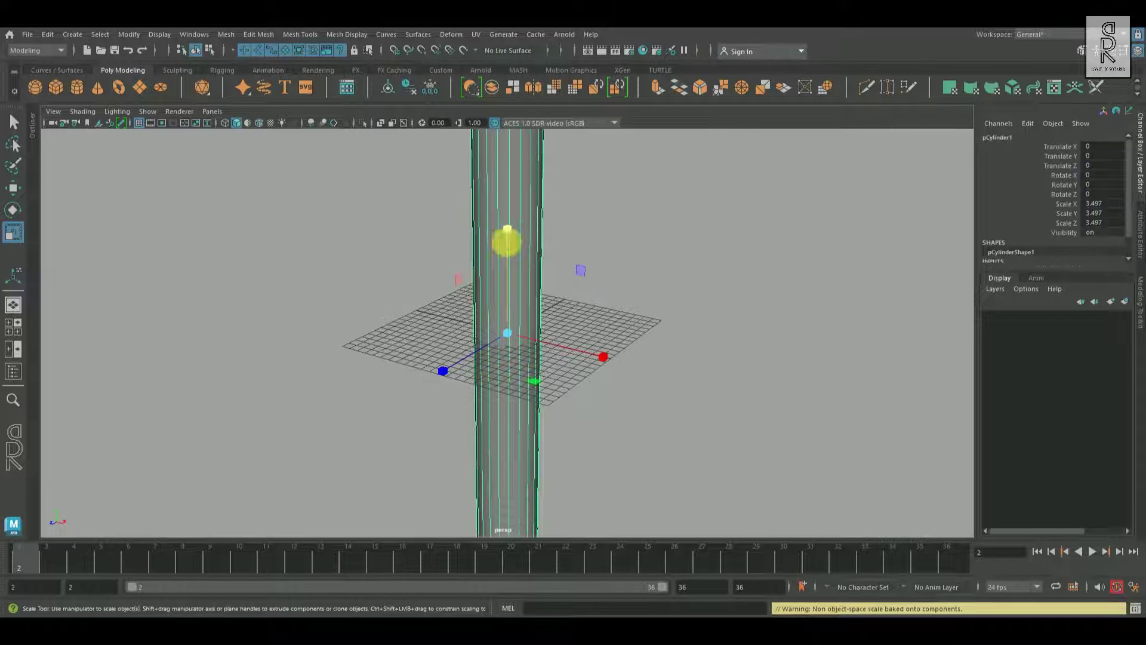
Scale the column down uniformly to about 0.314 and stretch it along Y into a thin pole
left_click_drag(508, 333, 615, 464)
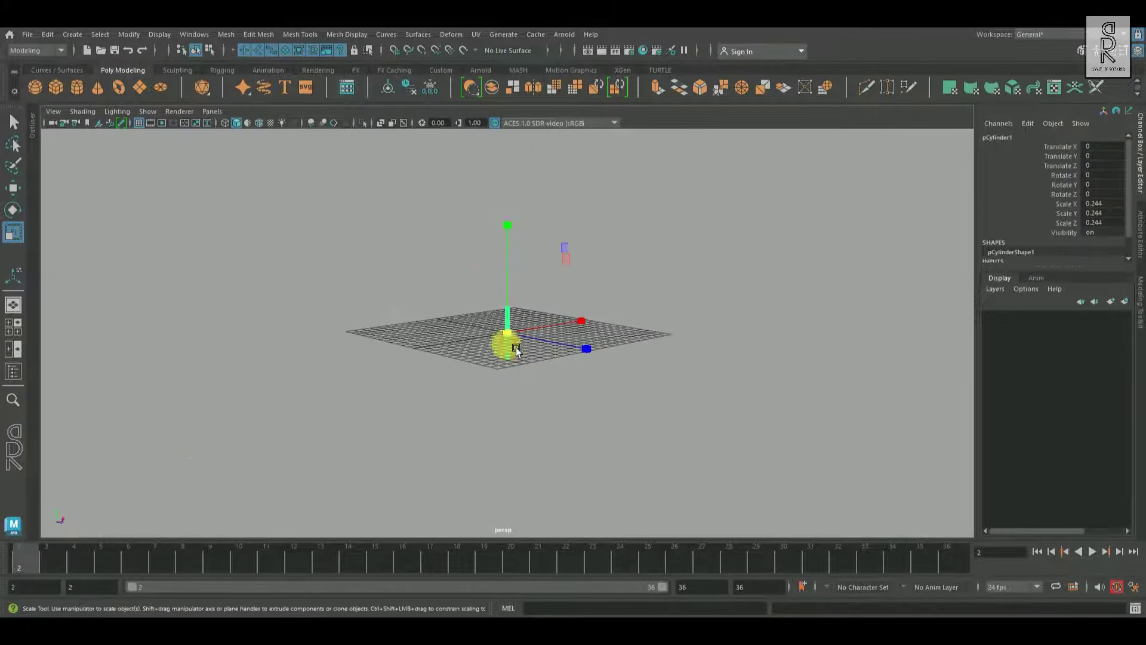
left_click_drag(507, 335, 696, 491)
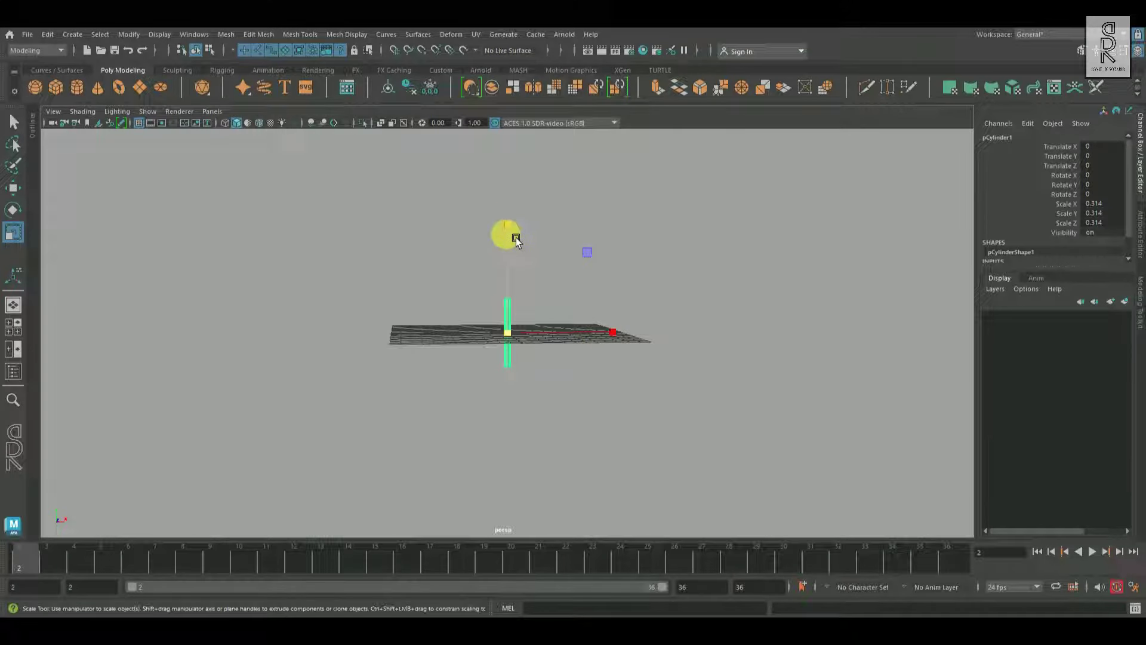
left_click_drag(508, 229, 569, 101)
Raise the pole to a Translate Y of about 10.5 so its base rests on the grid
left_click_drag(565, 317, 553, 315, "alt")
left_click(14, 189)
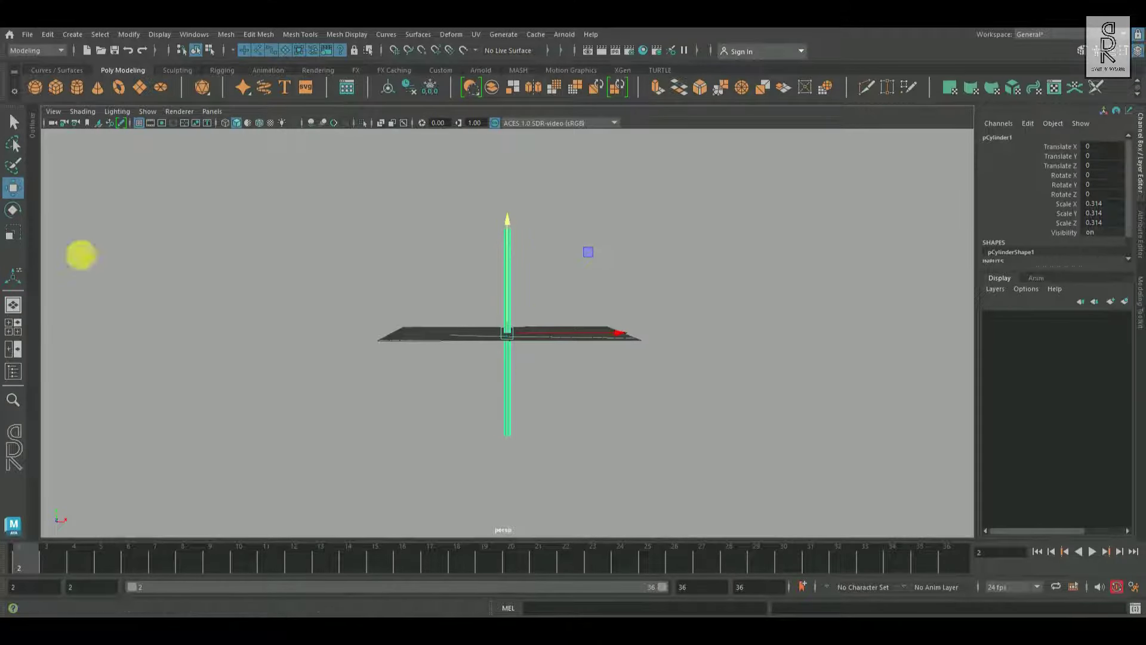
middle_click_drag(705, 296, 691, 388, "alt")
left_click_drag(511, 328, 489, 215)
left_click(769, 289)
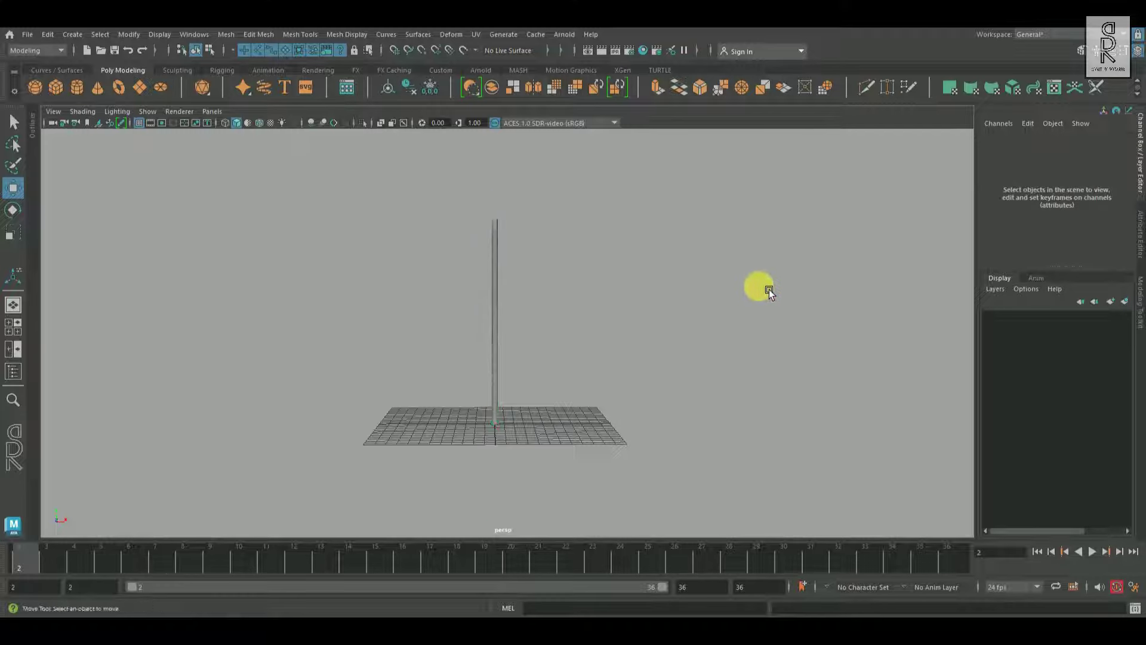
Create a polygon plane and raise it to a Translate Y of about 19.34, near the pole's upper end
left_click_drag(769, 289, 461, 286, "alt")
left_click_drag(574, 334, 732, 357, "alt")
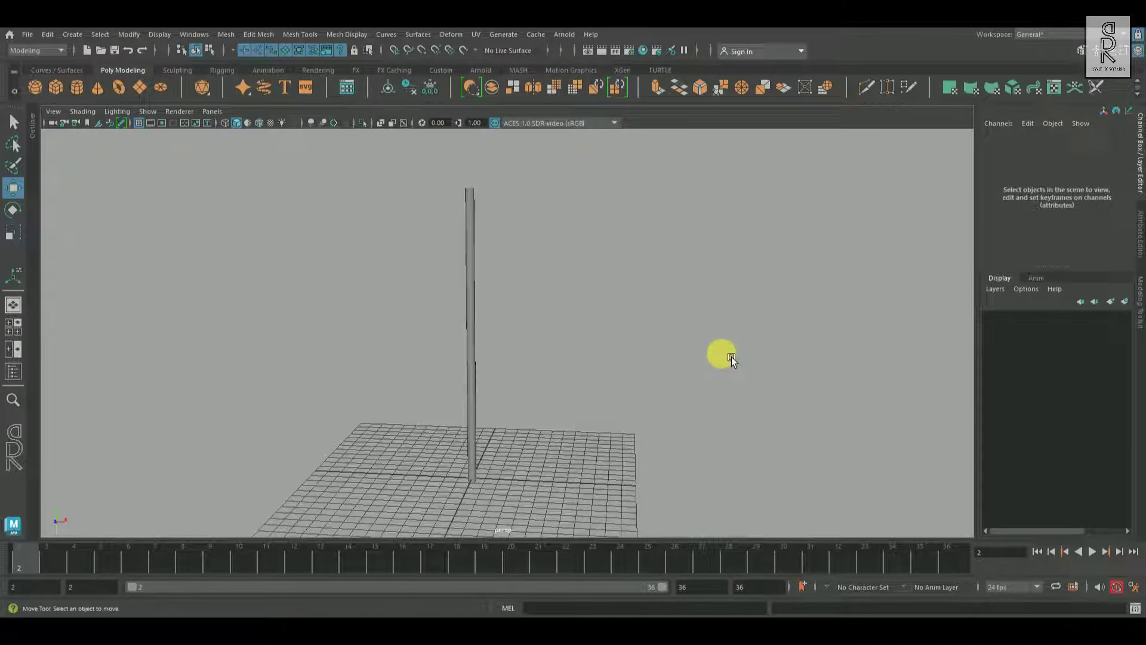
left_click(142, 90)
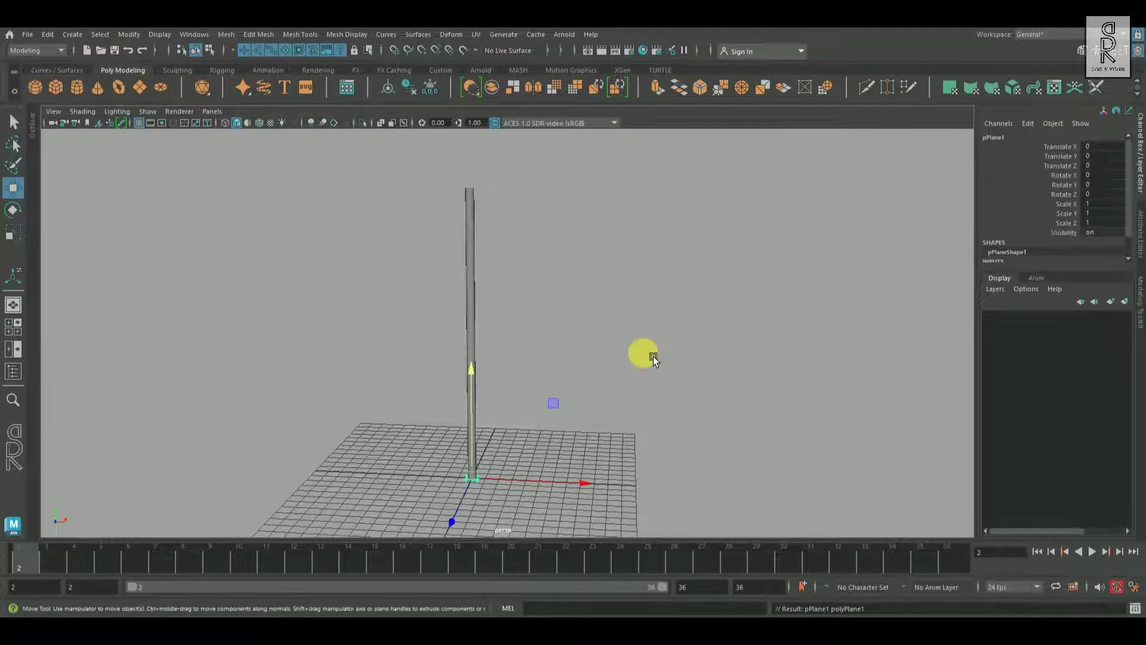
left_click_drag(471, 366, 484, 71)
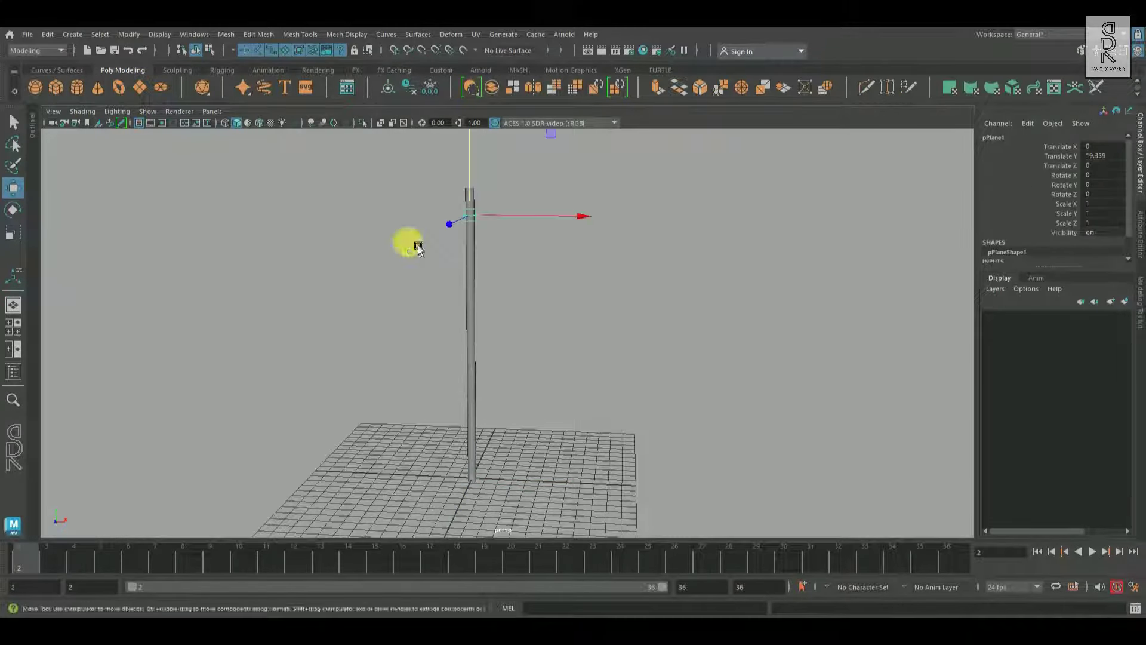
Rotate the plane upright by setting its Rotate X to 90
left_click(16, 212)
left_click_drag(457, 195, 454, 224)
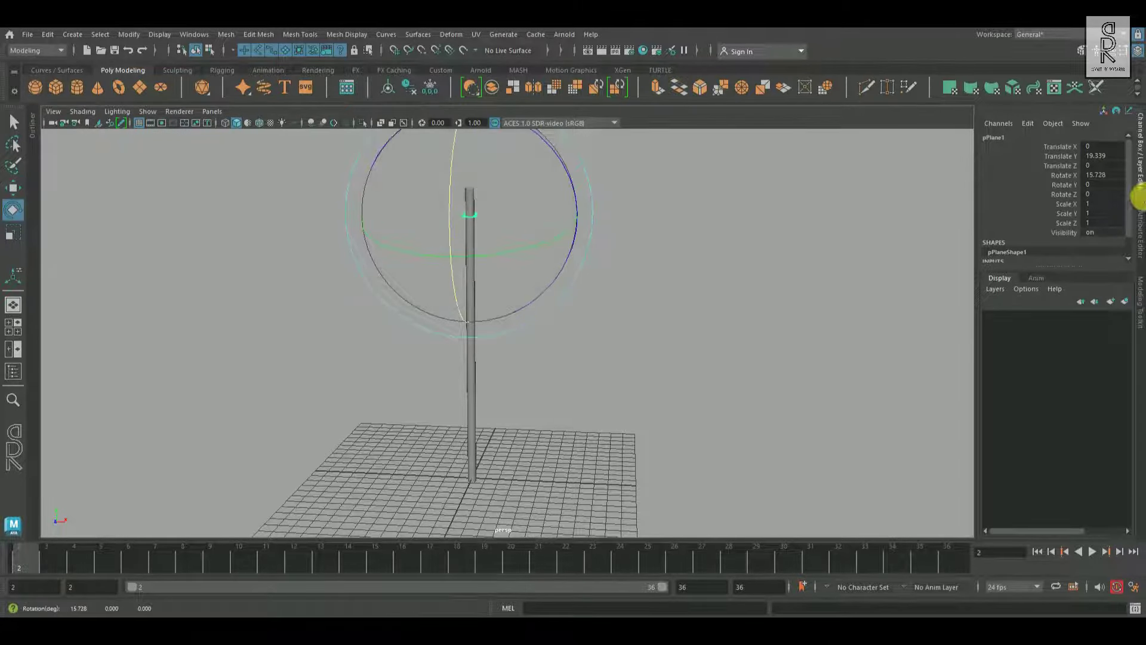
double_click(1123, 181)
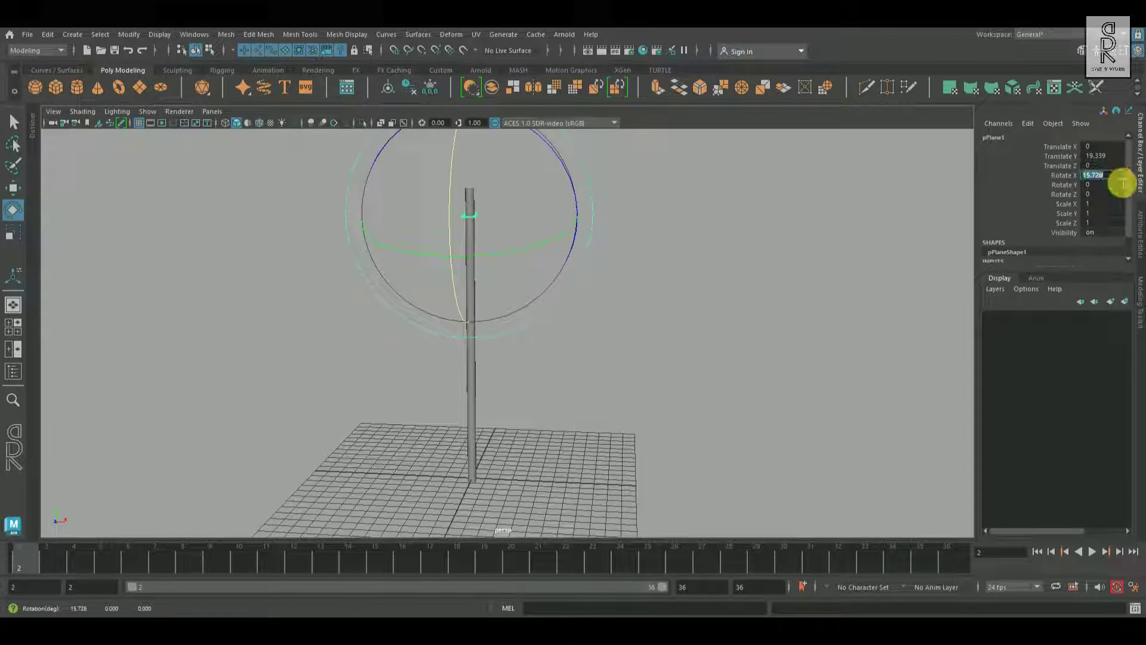
type("30")
key("Return")
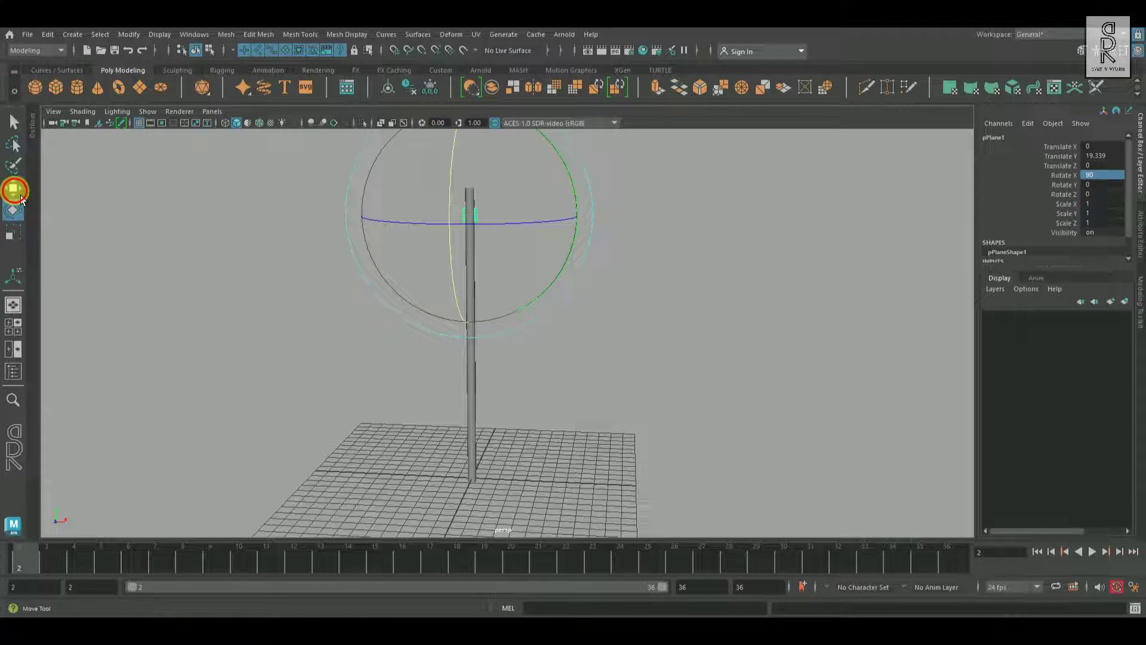
Enlarge the plane uniformly to about 8.2 and place it beside the pole at about X 5.72, Y 16.64
left_click(12, 188)
left_click_drag(589, 230, 665, 231)
left_click(13, 233)
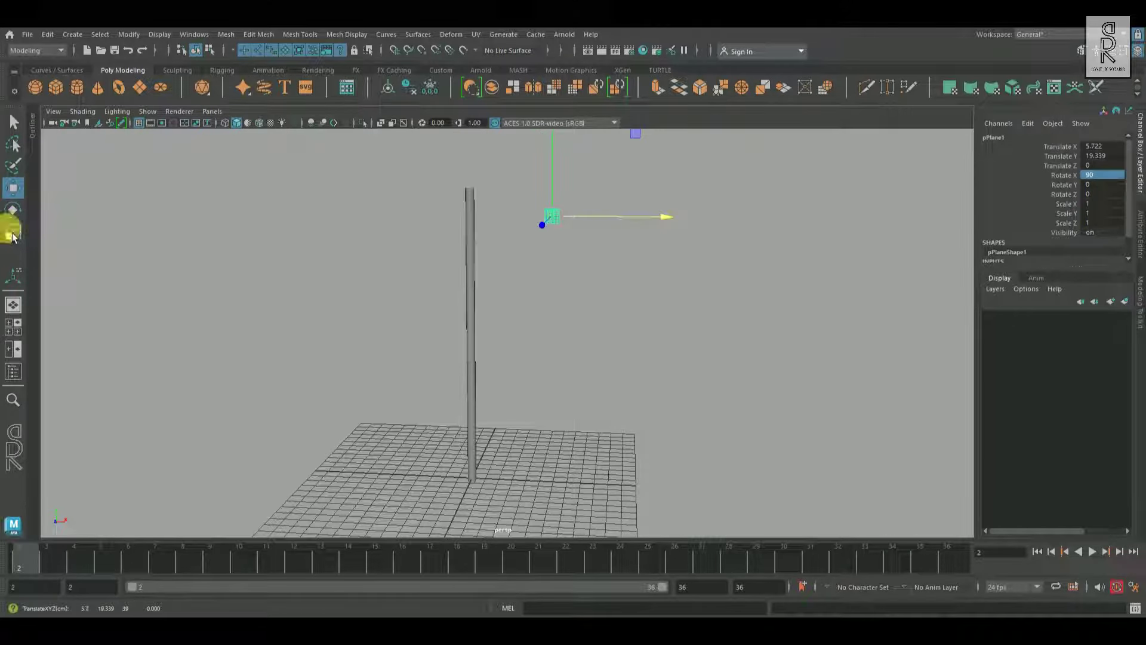
left_click_drag(565, 219, 637, 241)
left_click(13, 189)
left_click_drag(561, 199, 561, 237)
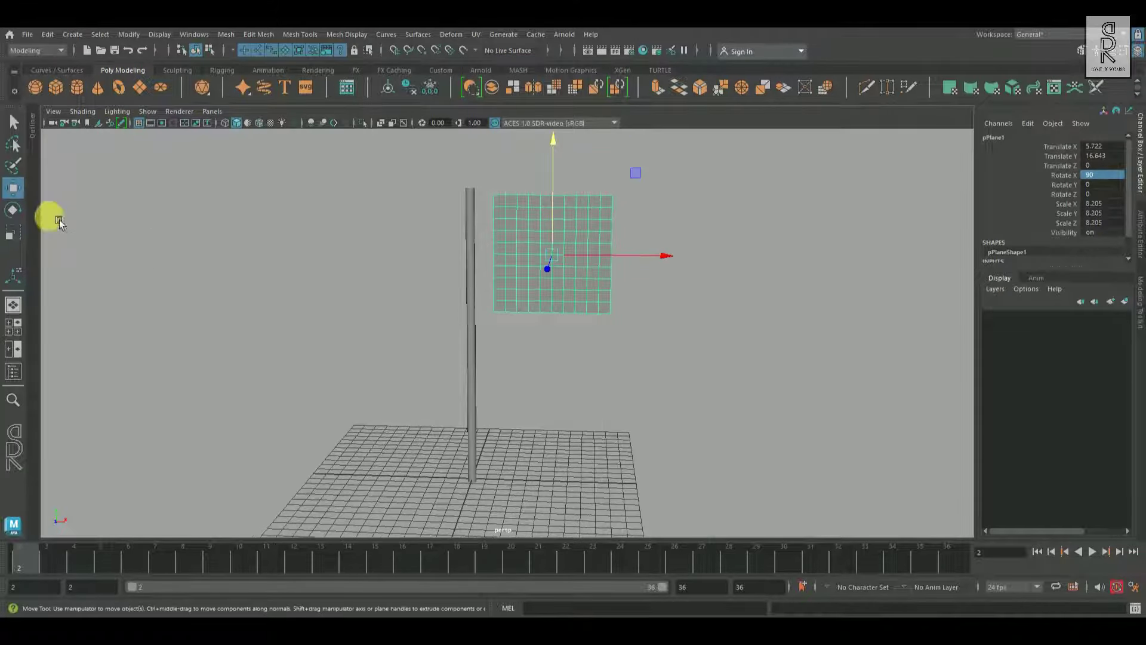
Widen the plane into a flag rectangle with a scale of about 8.03 and align its inner edge with the pole
left_click(12, 233)
left_click_drag(679, 263, 730, 270)
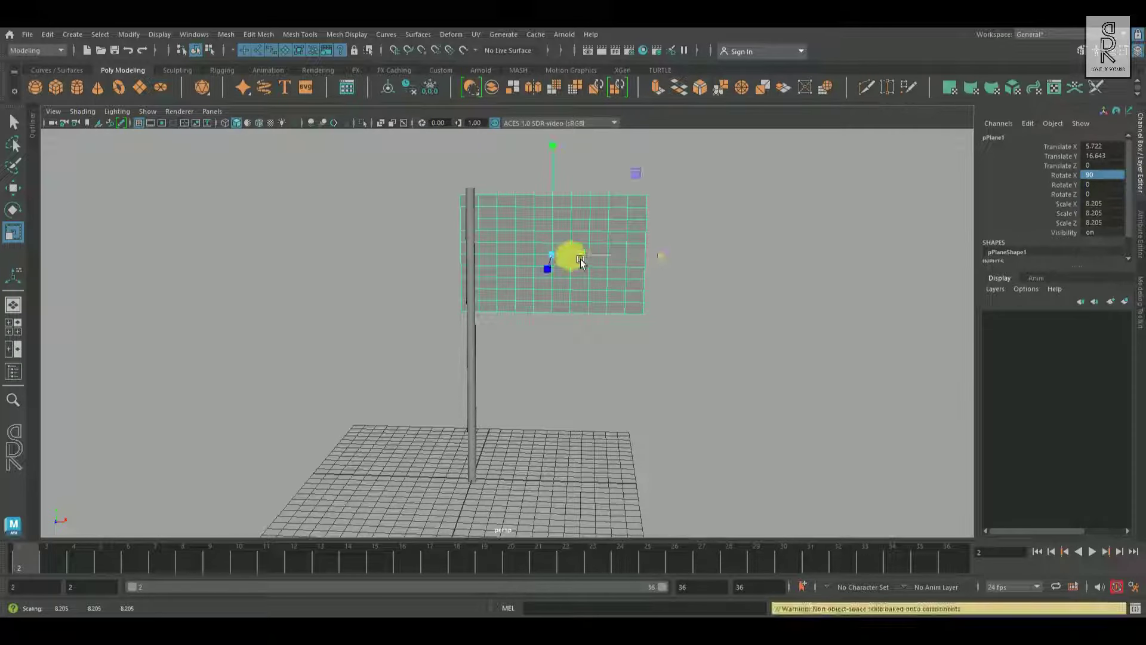
left_click_drag(567, 256, 564, 256)
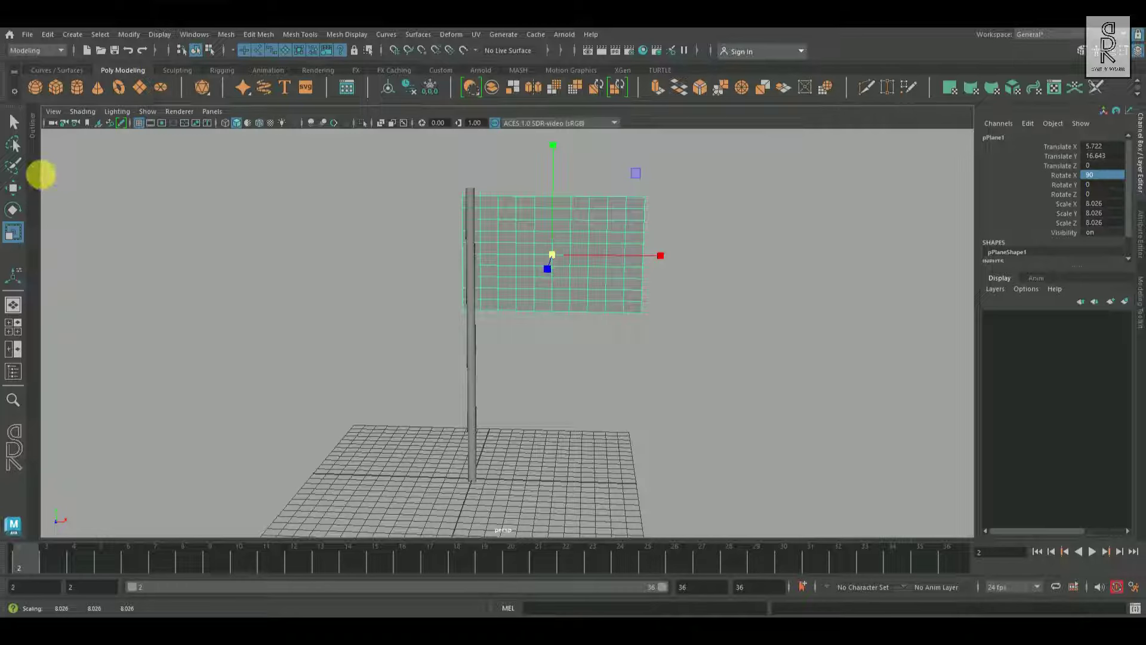
left_click(12, 188)
left_click_drag(649, 253, 639, 269)
Select the vertices at the pole's upper end and raise them to lengthen the pole
left_click(477, 236)
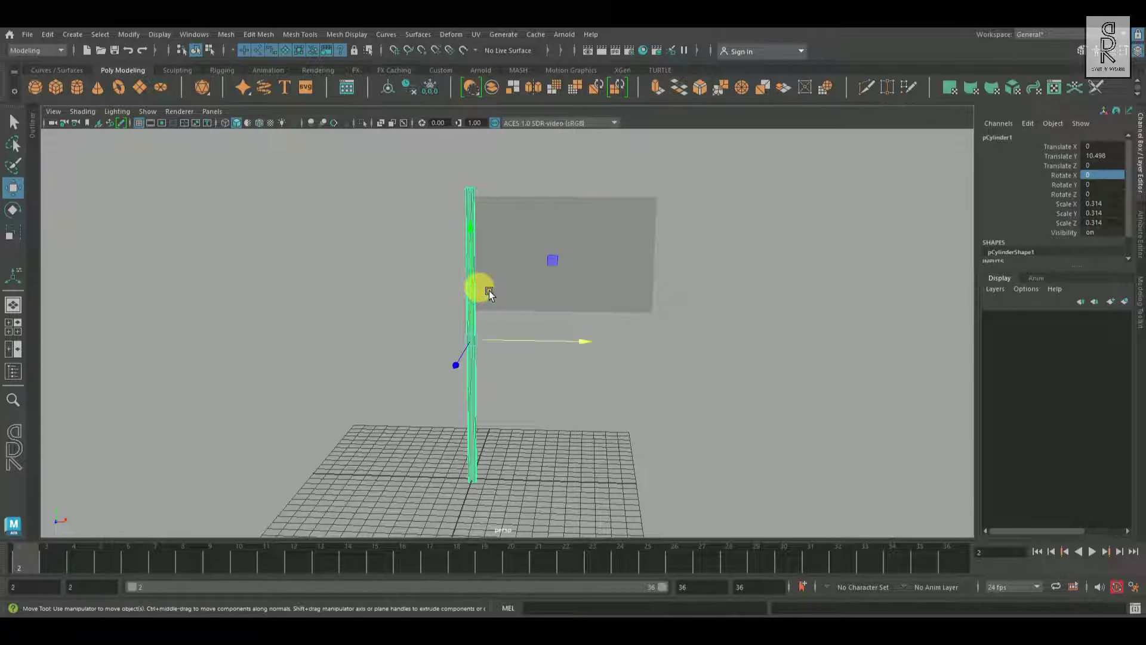
left_click(13, 232)
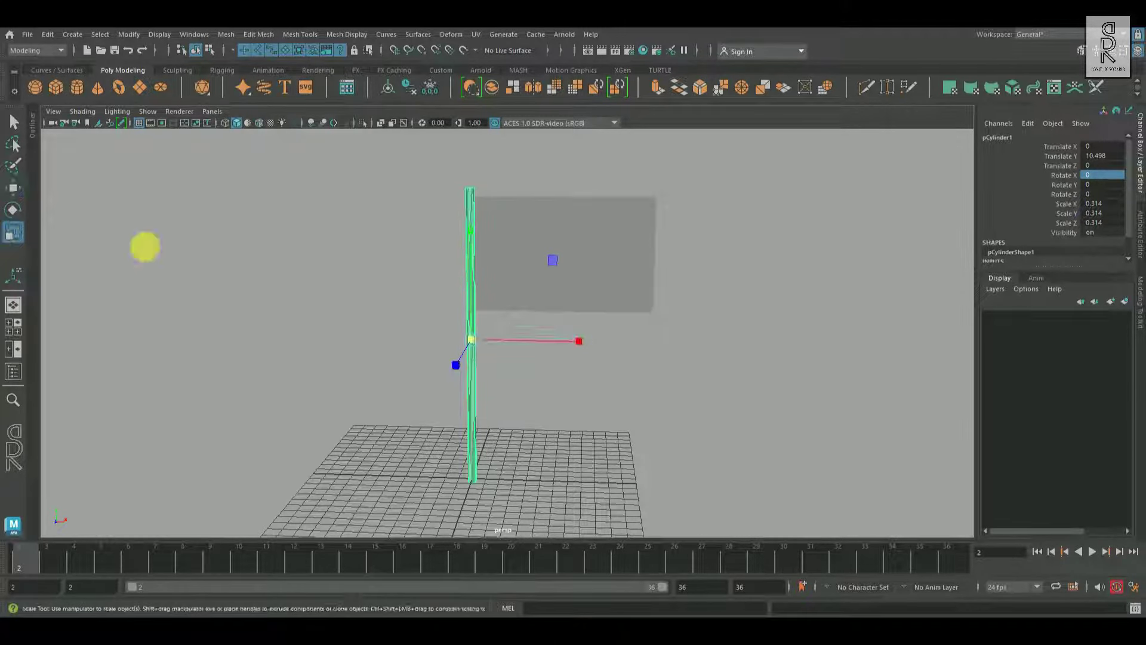
right_click(472, 213)
left_click(453, 177)
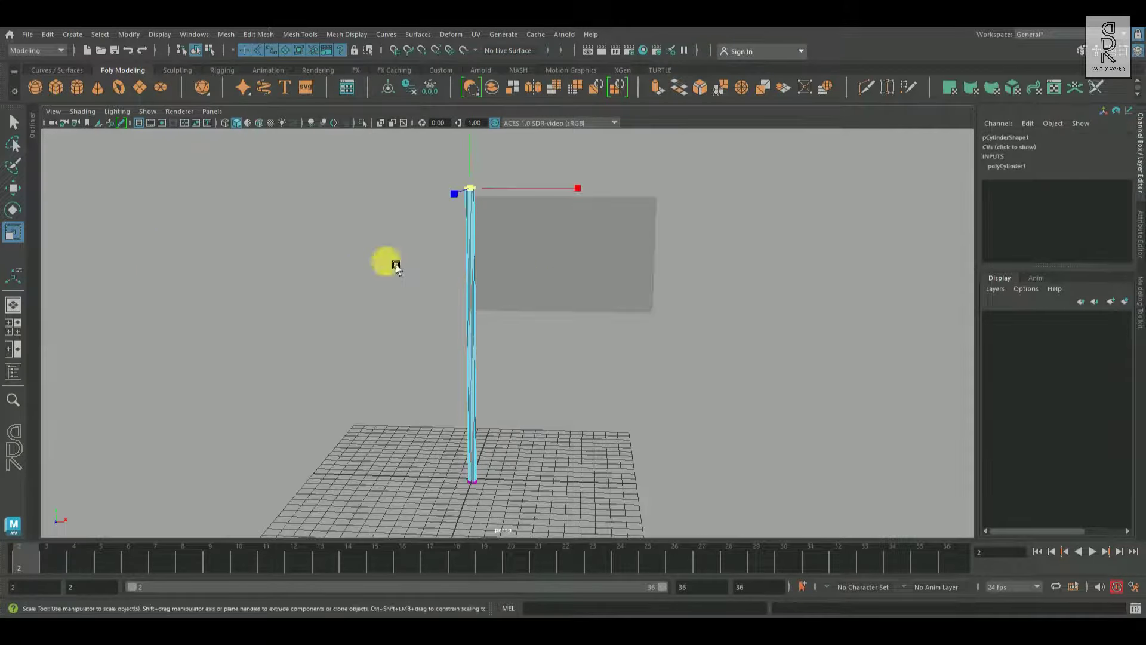
left_click(12, 187)
scroll(675, 281, "down", 2)
left_click_drag(495, 181, 484, 111)
Move the flag plane up to the lengthened pole's upper end, at about X 6.5 and Y 21.6
left_click(579, 272)
left_click_drag(579, 272, 562, 177)
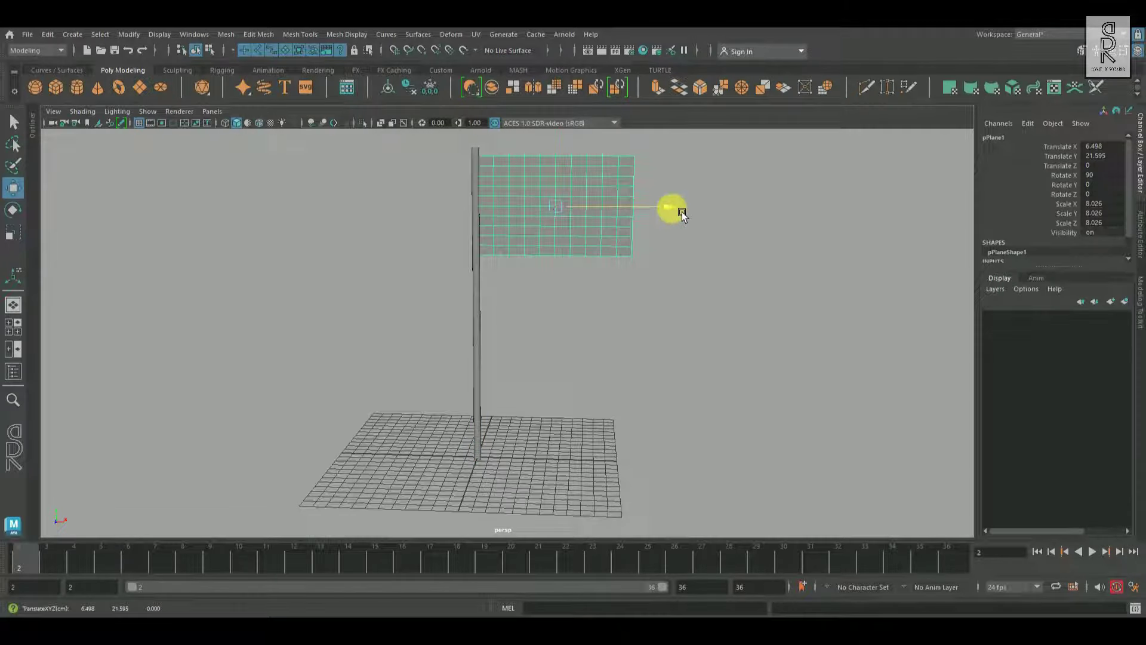
left_click(711, 250)
Widen the flag plane slightly, scale it uniformly to about 8.18, and realign it against the pole at about X 7.06
middle_click_drag(711, 249, 697, 341, "alt")
scroll(496, 361, "up", 3)
left_click(560, 293)
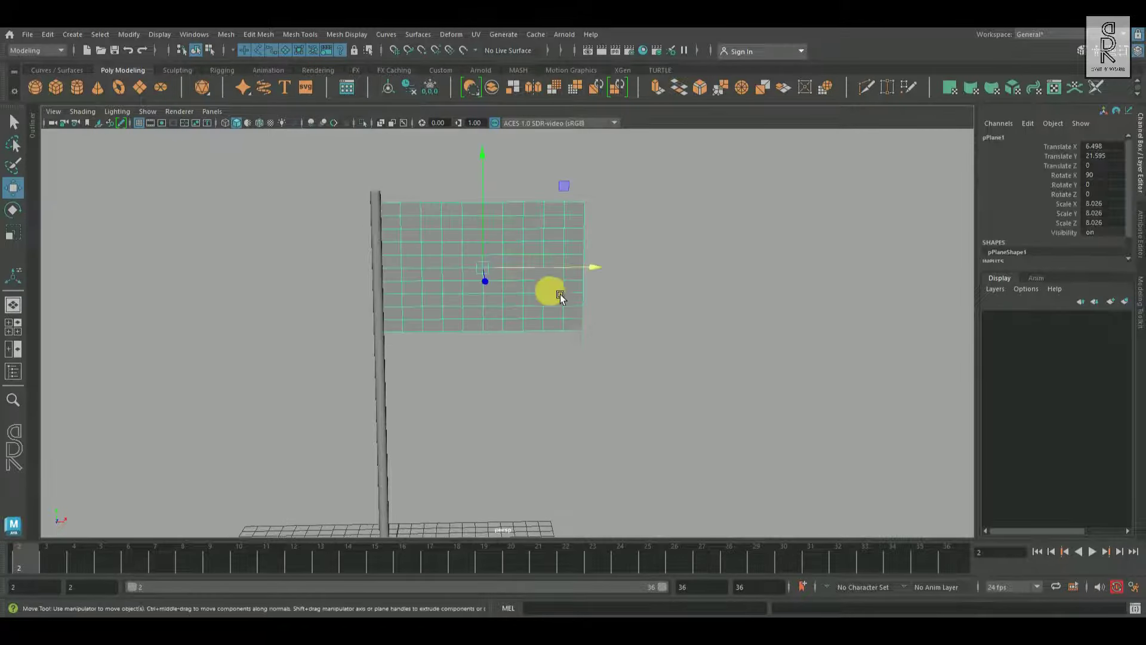
key("r")
left_click_drag(603, 271, 610, 273)
left_click_drag(487, 268, 568, 276)
key("w")
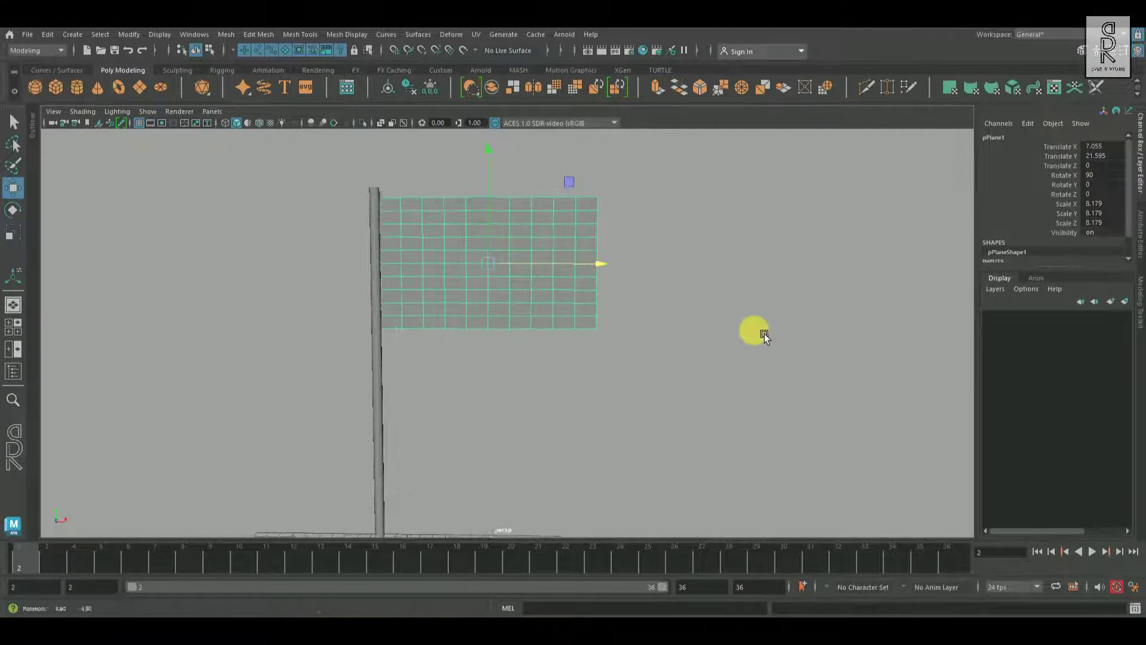
left_click(812, 371)
Apply Smooth to the flag plane with Divisions set to 4
scroll(580, 374, "down", 3)
left_click_drag(580, 374, 622, 385, "alt")
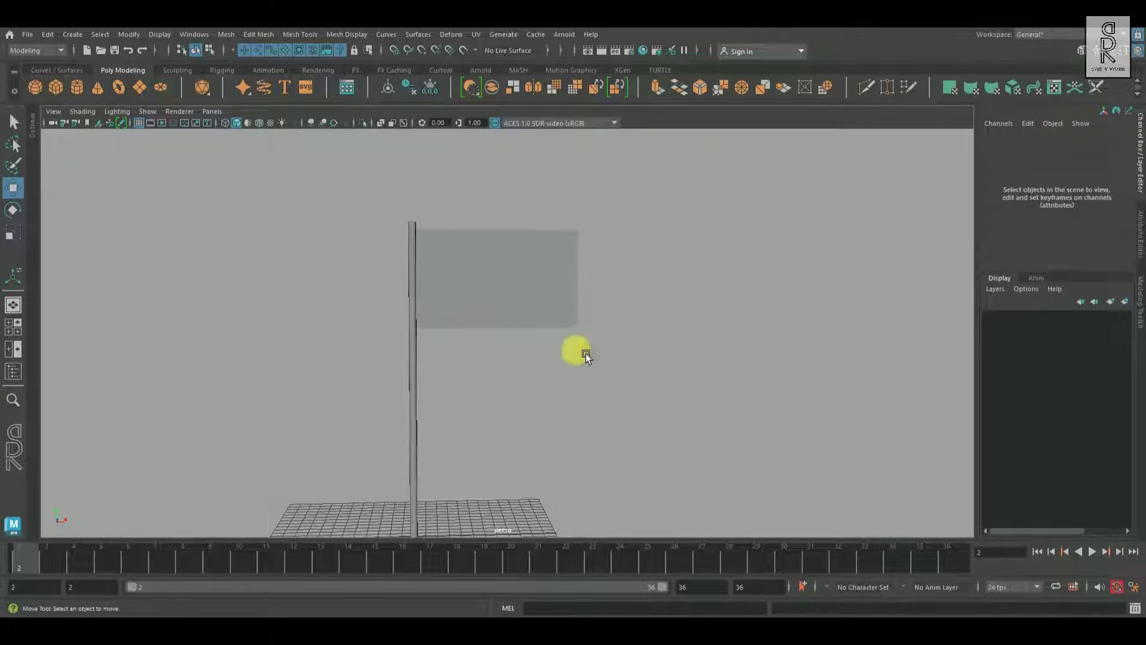
left_click(574, 319)
left_click_drag(757, 304, 750, 303, "alt")
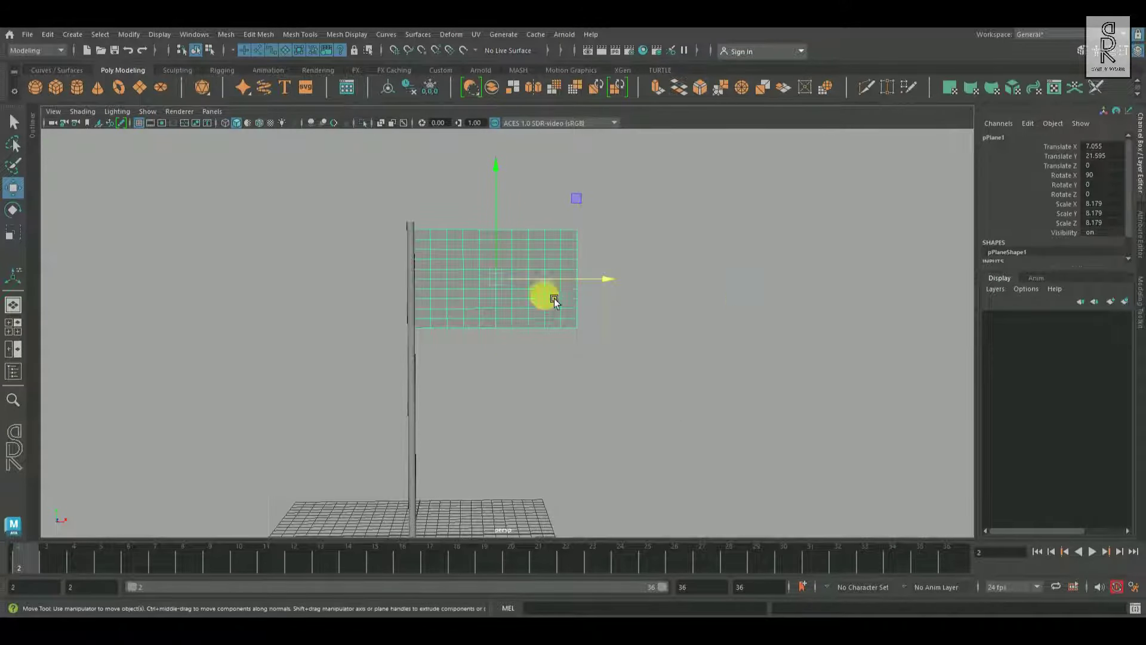
right_click(739, 195, "shift")
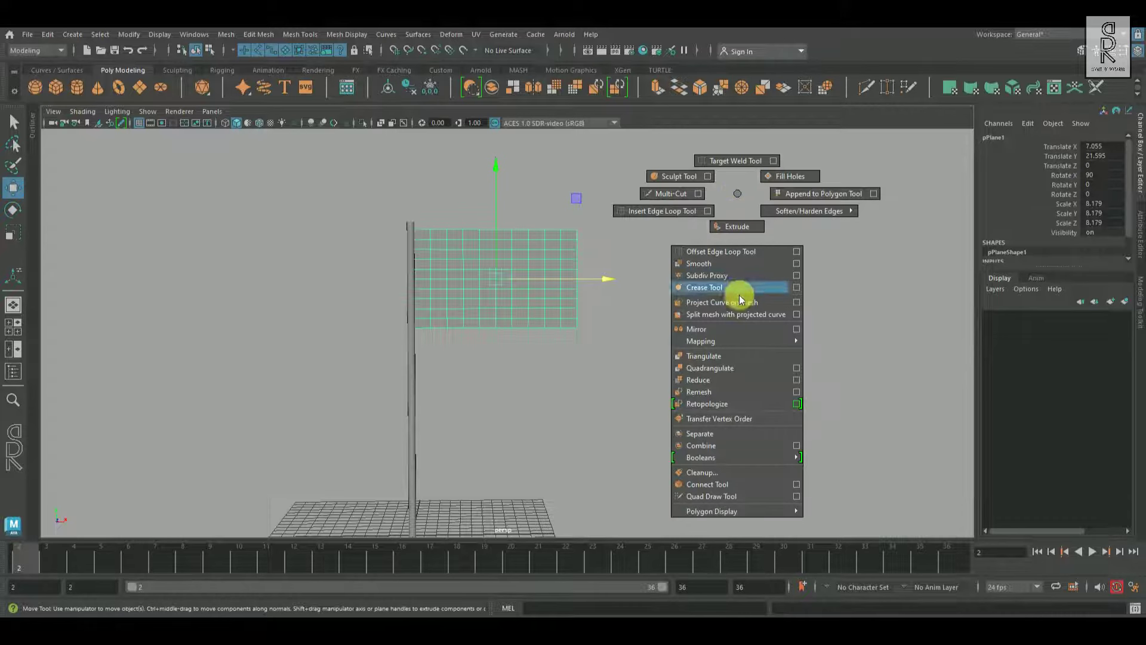
left_click(732, 276)
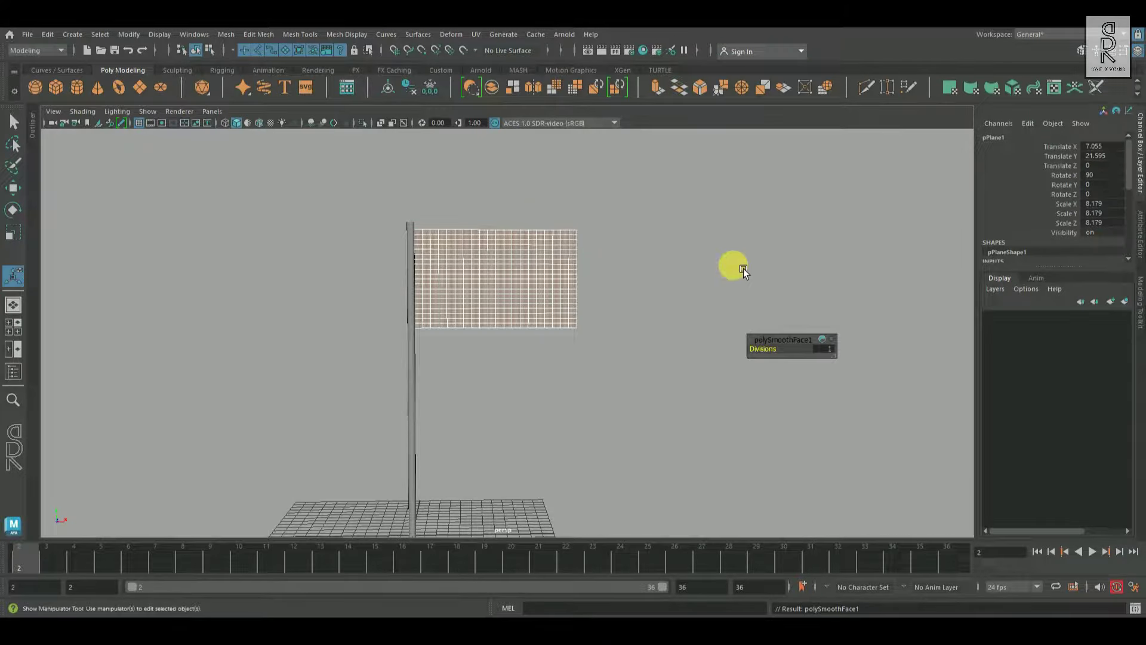
scroll(585, 342, "up", 2)
left_click_drag(842, 361, 888, 395)
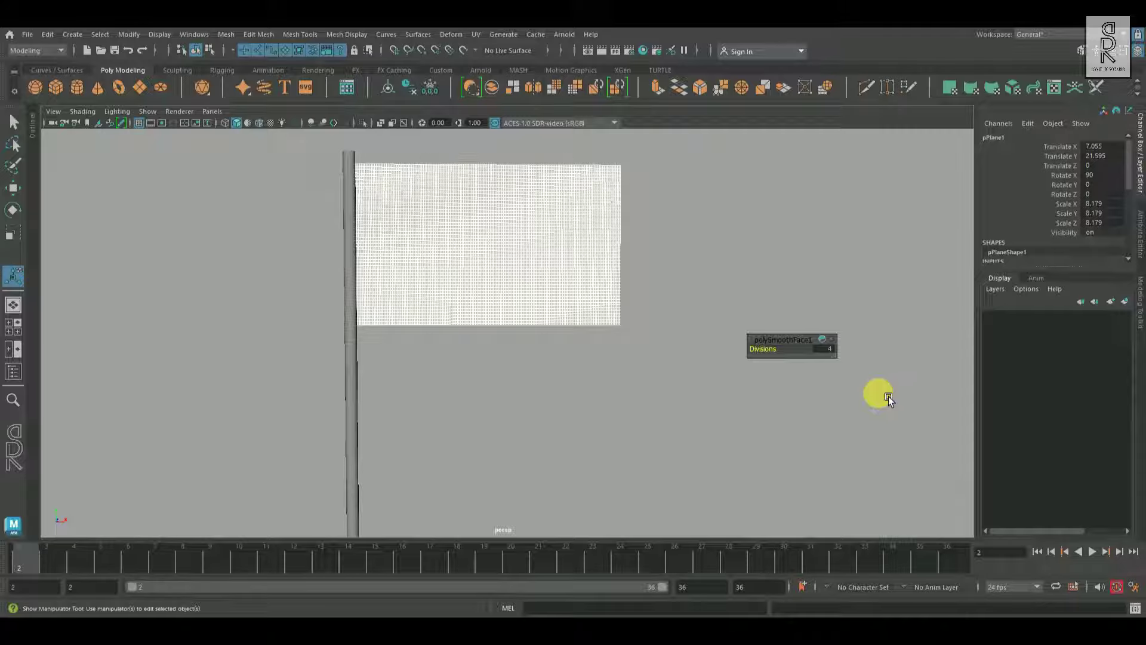
Inspect the smoothed flag mesh up close, return it to object mode, and clear the selection
left_click_drag(611, 291, 588, 307, "alt")
middle_click_drag(588, 307, 582, 388, "alt")
right_click_drag(495, 391, 664, 440, "alt")
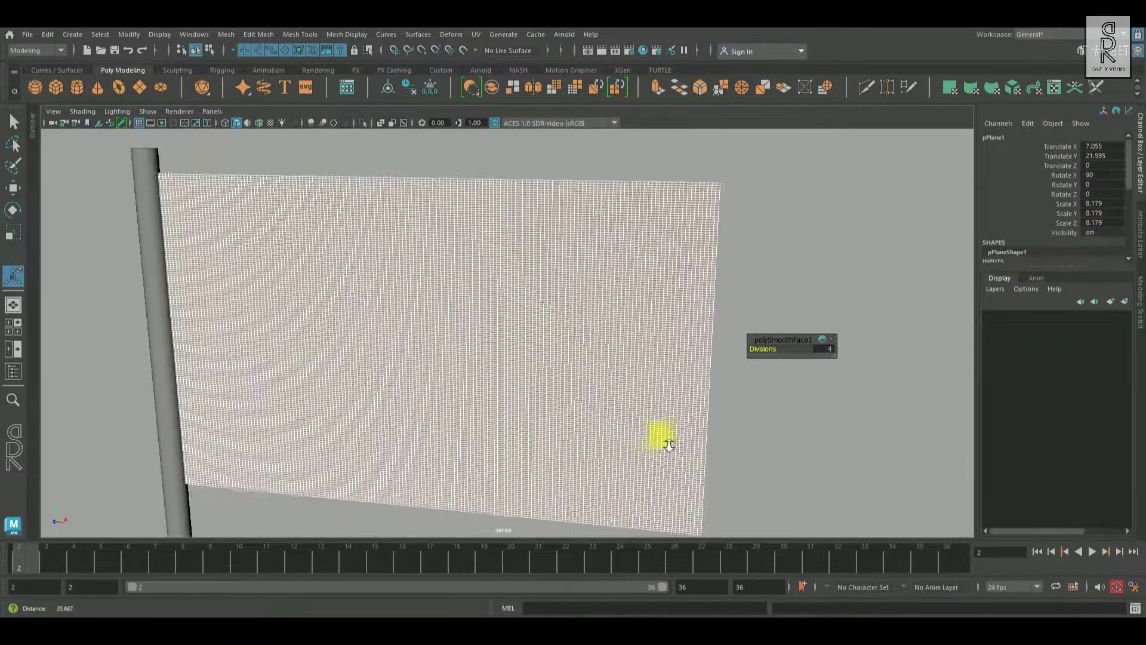
left_click_drag(696, 282, 519, 238, "alt")
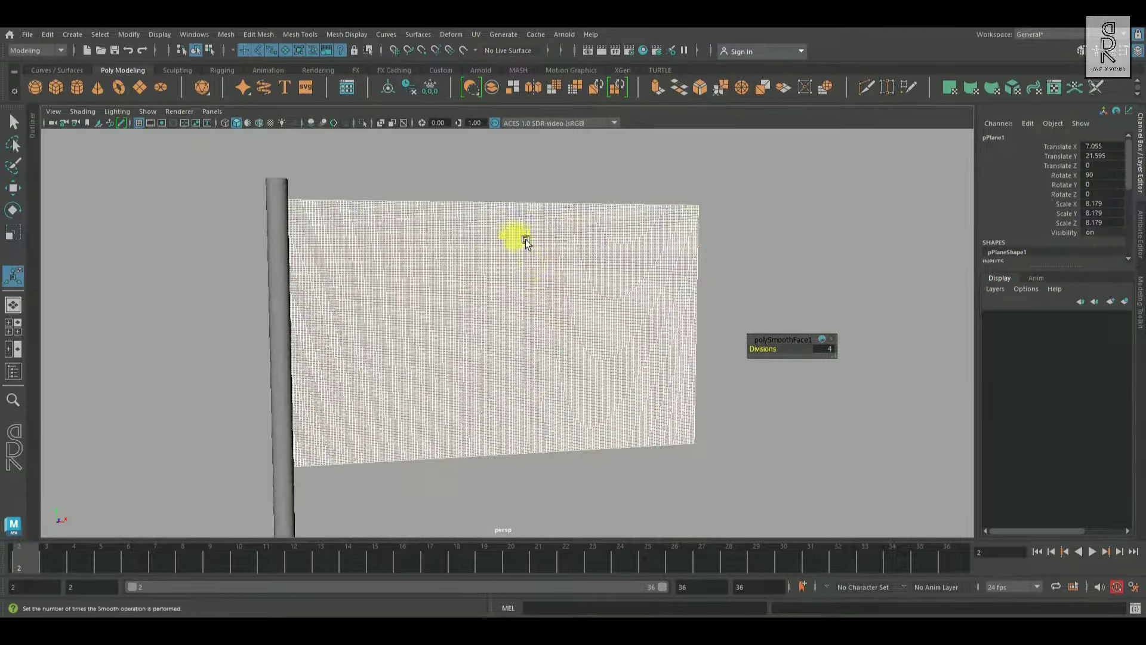
right_click_drag(516, 236, 671, 188)
left_click(853, 301)
right_click_drag(854, 303, 721, 318, "alt")
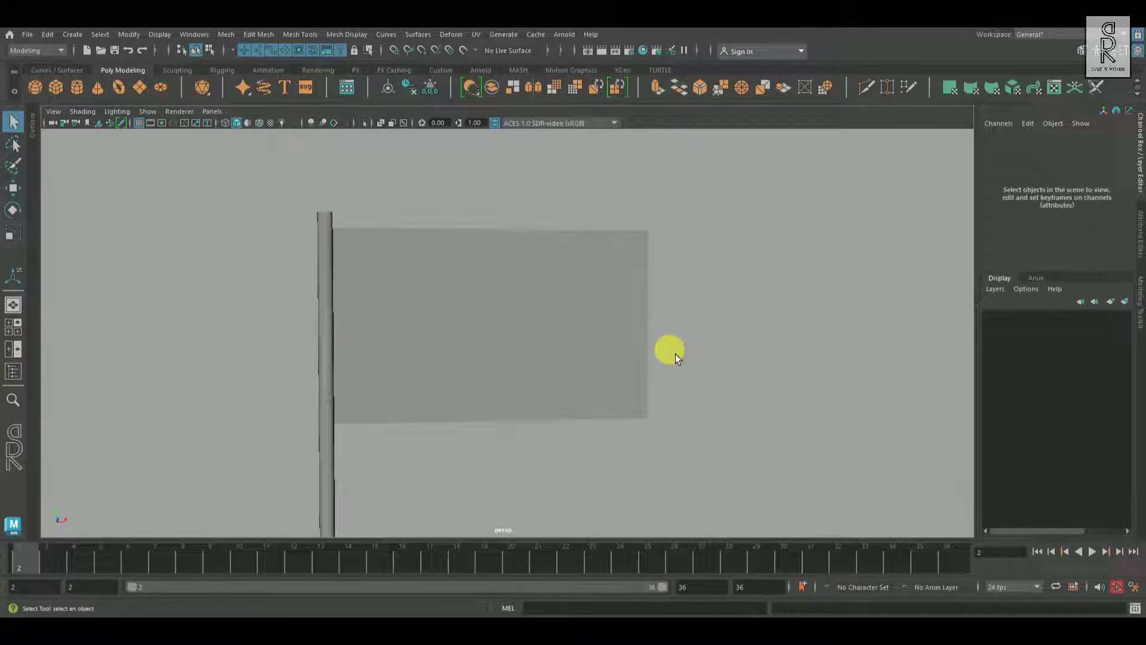
Set the animation start to frame 1 and extend the playback range back to frame 1
left_click(42, 587)
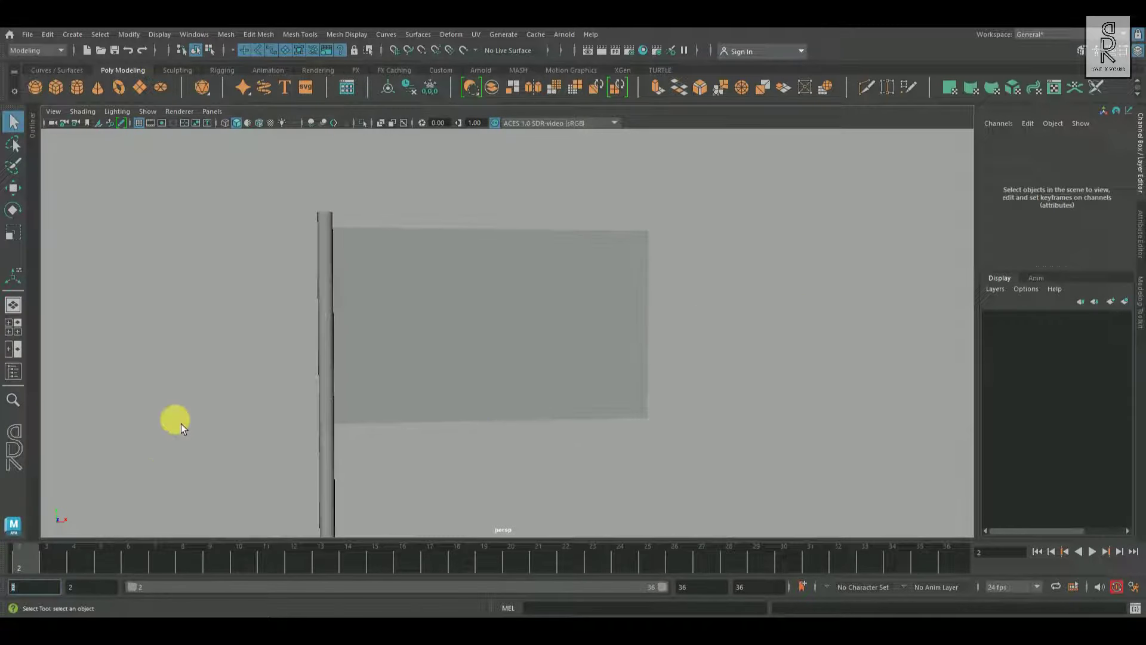
key("BackSpace")
type("1")
key("Return")
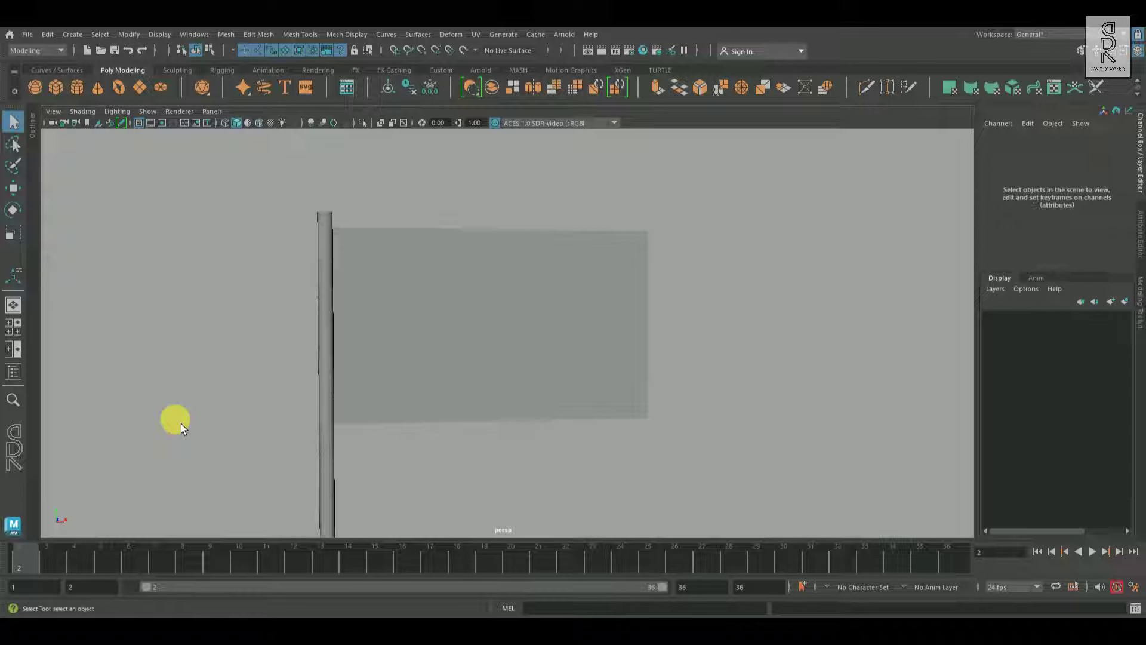
left_click_drag(148, 590, 101, 590)
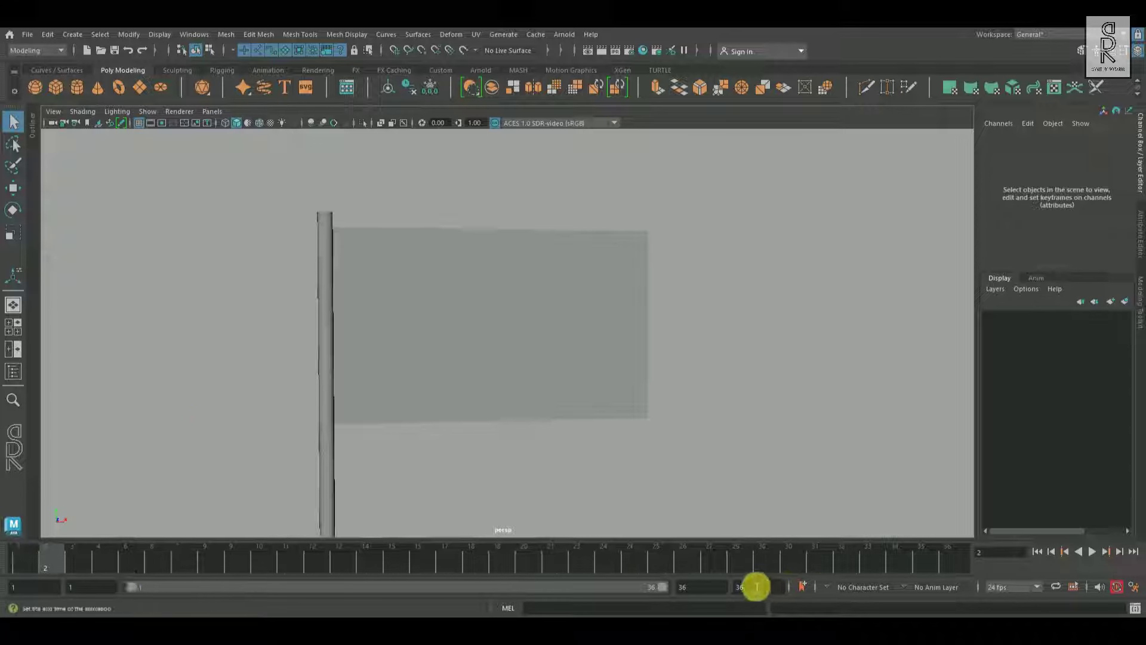
Set the animation end to frame 500, extend the playback range to its full length, and return to frame 1
left_click_drag(761, 590, 659, 573)
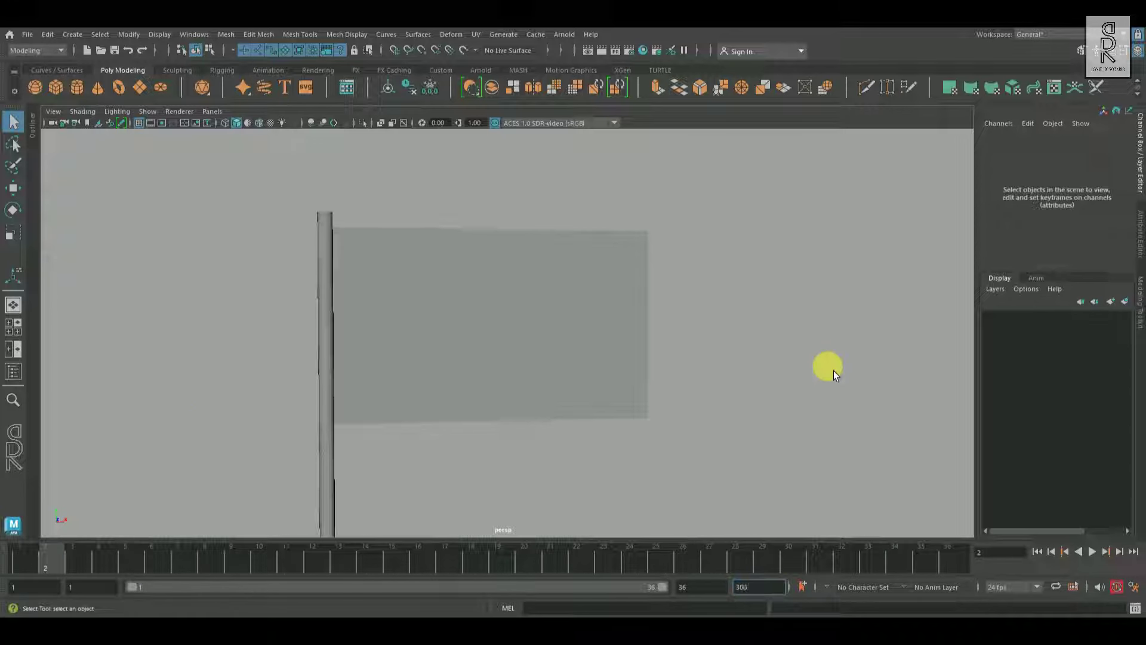
key("Return")
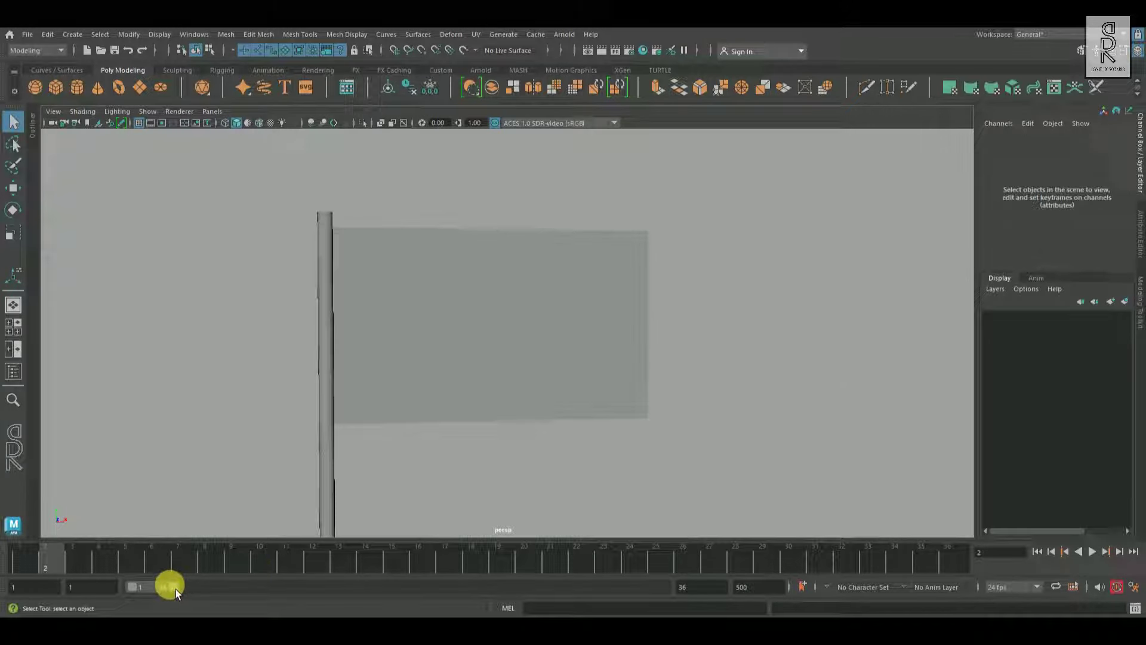
left_click_drag(177, 589, 1041, 571)
left_click(7, 571)
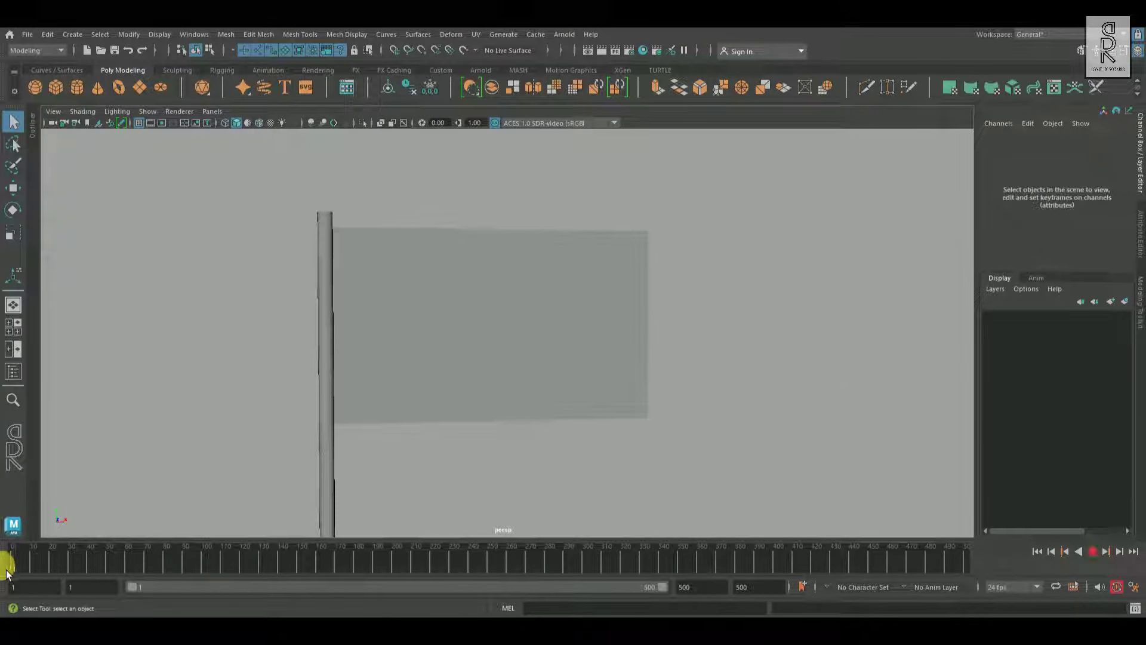
left_click(570, 343)
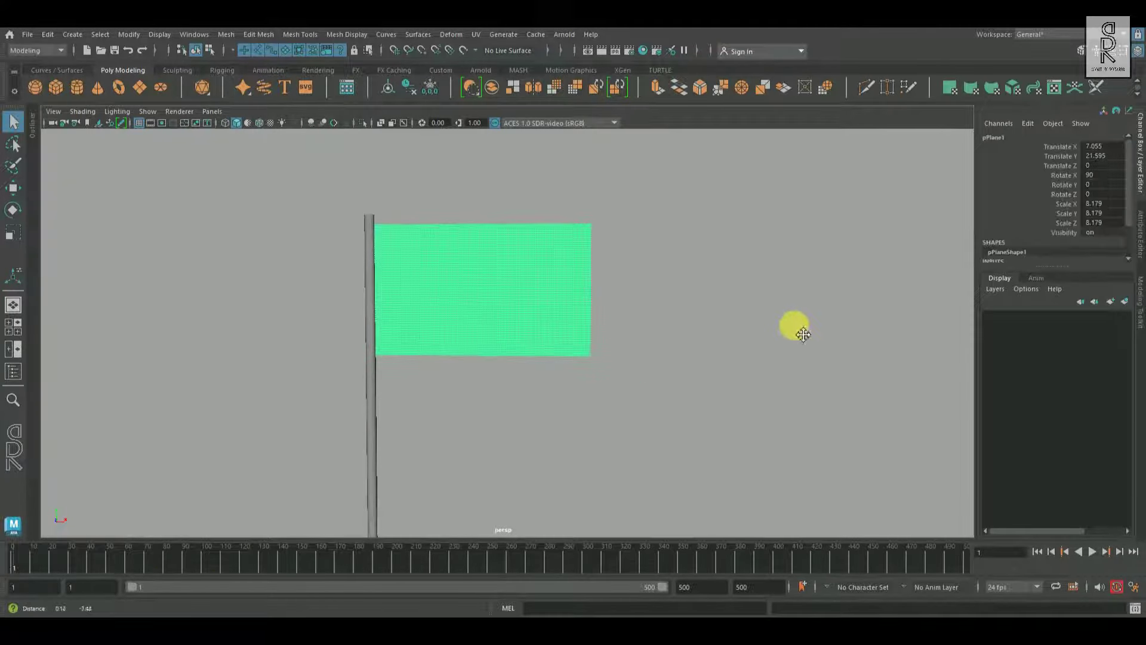
middle_click_drag(803, 334, 806, 334, "alt")
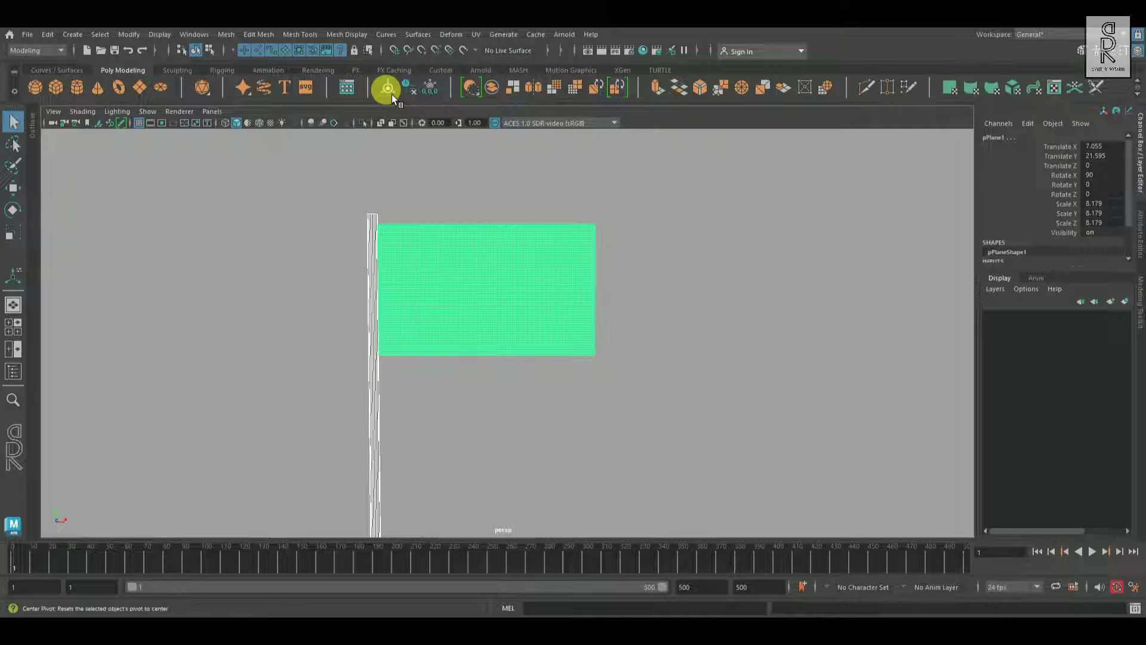
left_click(439, 92)
left_click(658, 350)
scroll(657, 350, "down", 3)
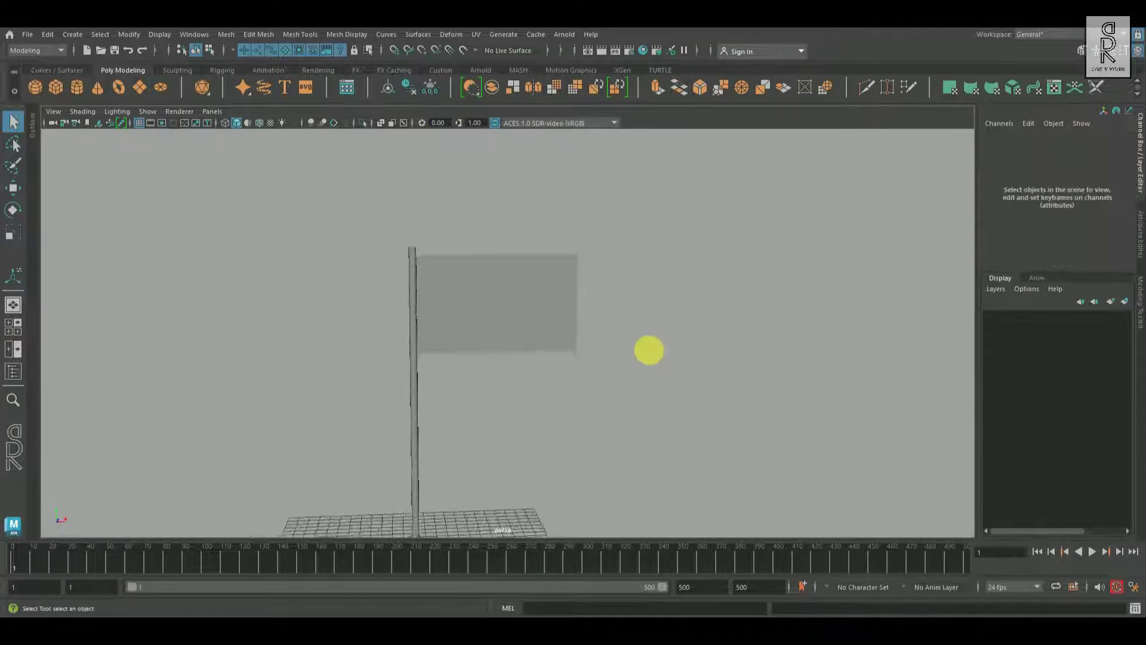
Assign a new Arnold aiStandardSurface material to the flag plane
left_click(564, 301)
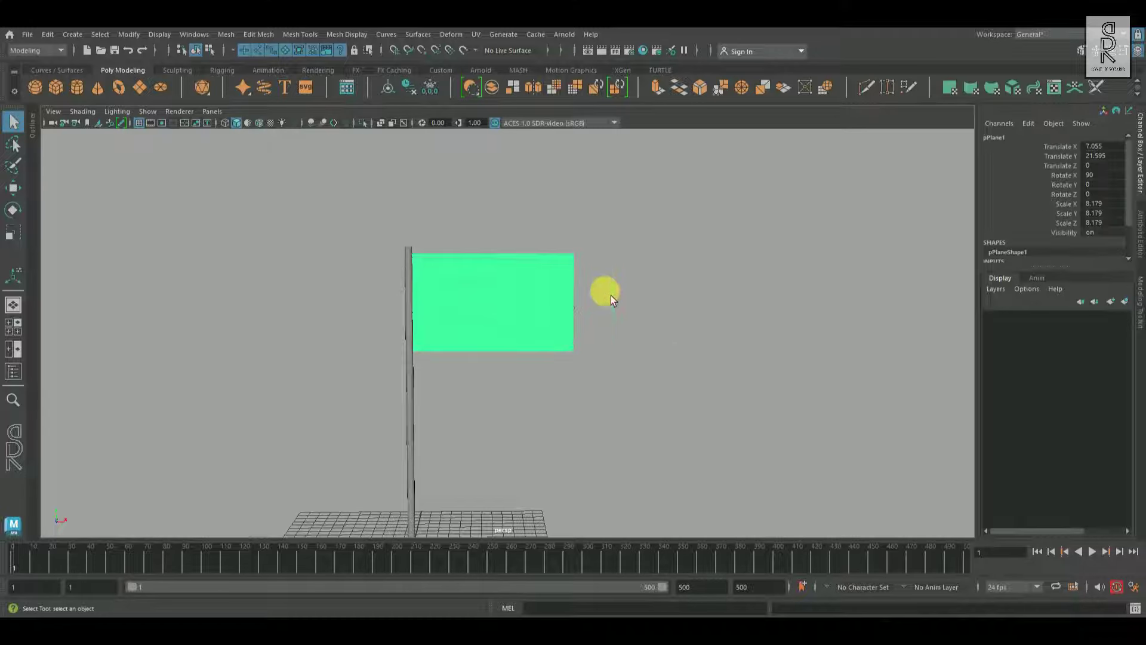
right_click_drag(669, 199, 661, 504)
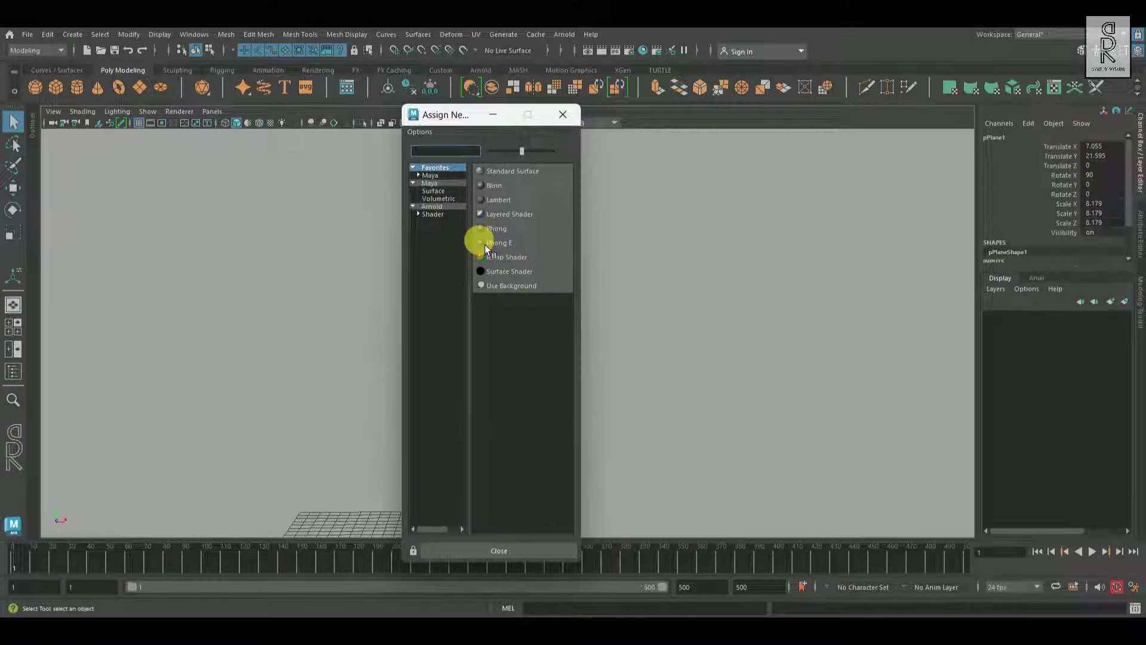
left_click(449, 222)
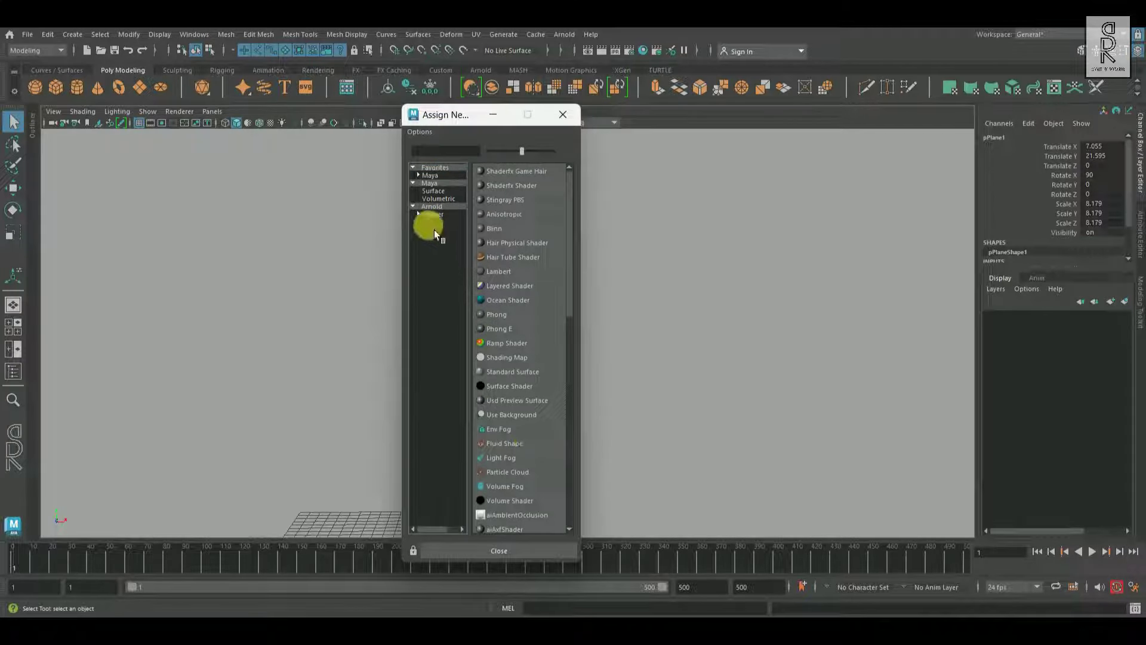
left_click(435, 215)
left_click(528, 376)
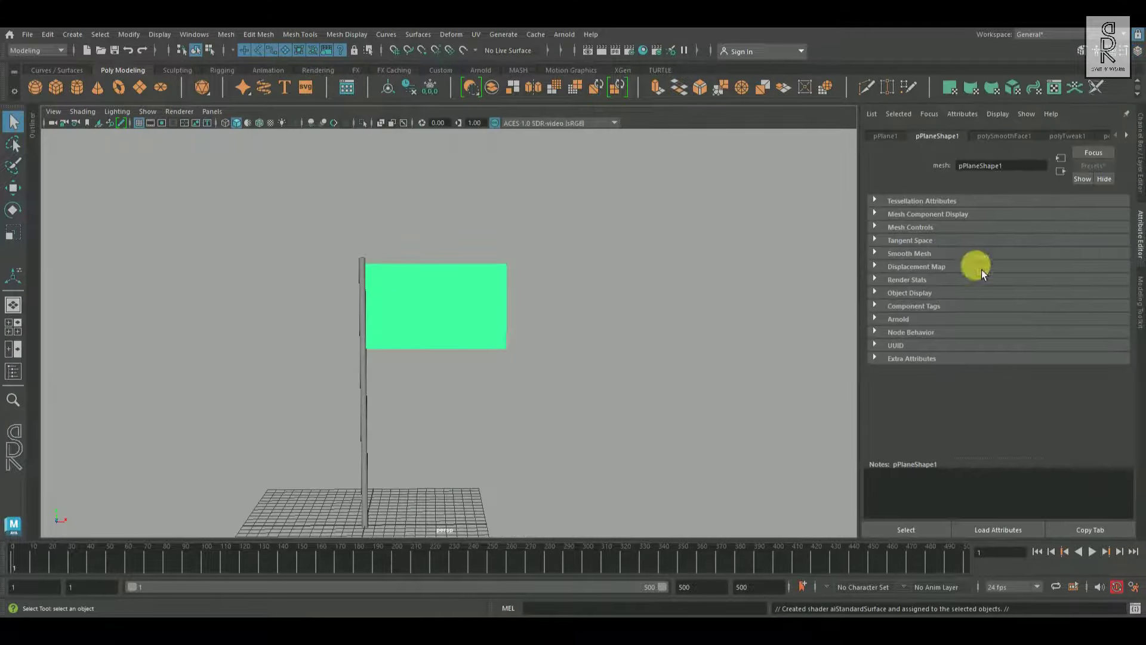
Connect a File texture to the base Color of the flag's aiStandardSurface material
left_click(1132, 140)
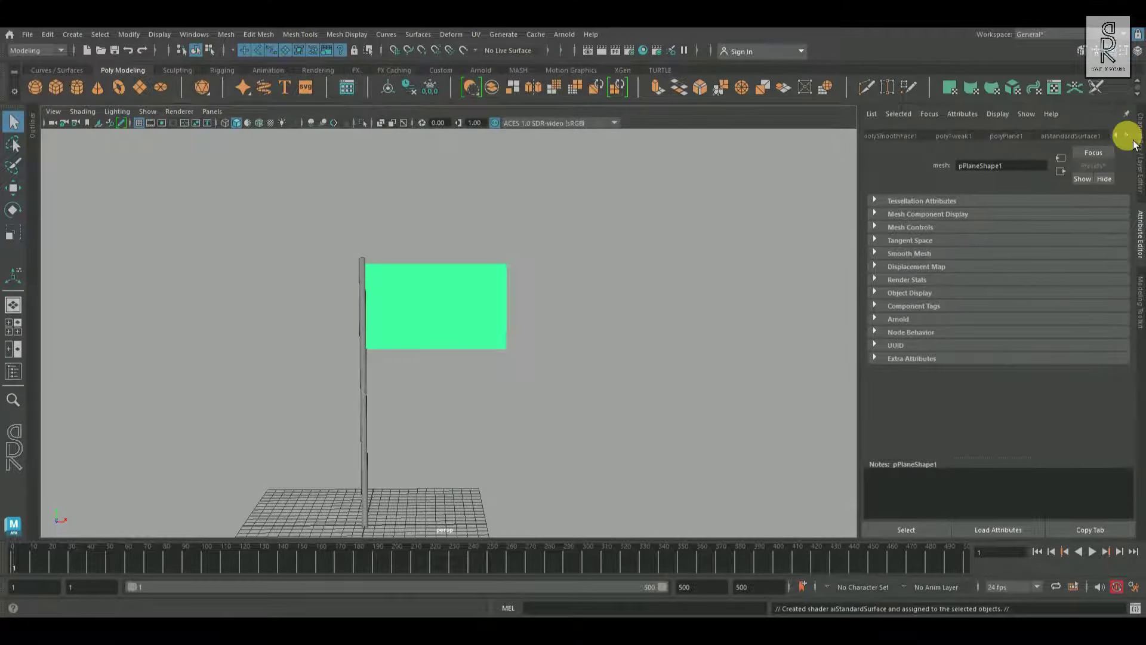
left_click(1092, 139)
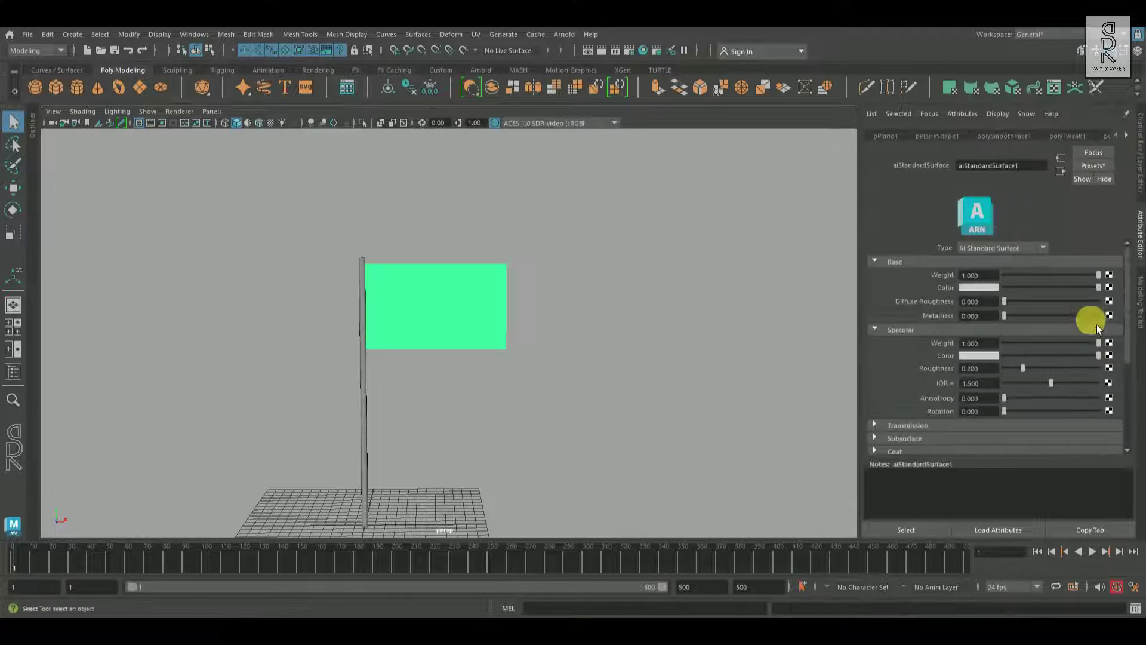
left_click(1109, 288)
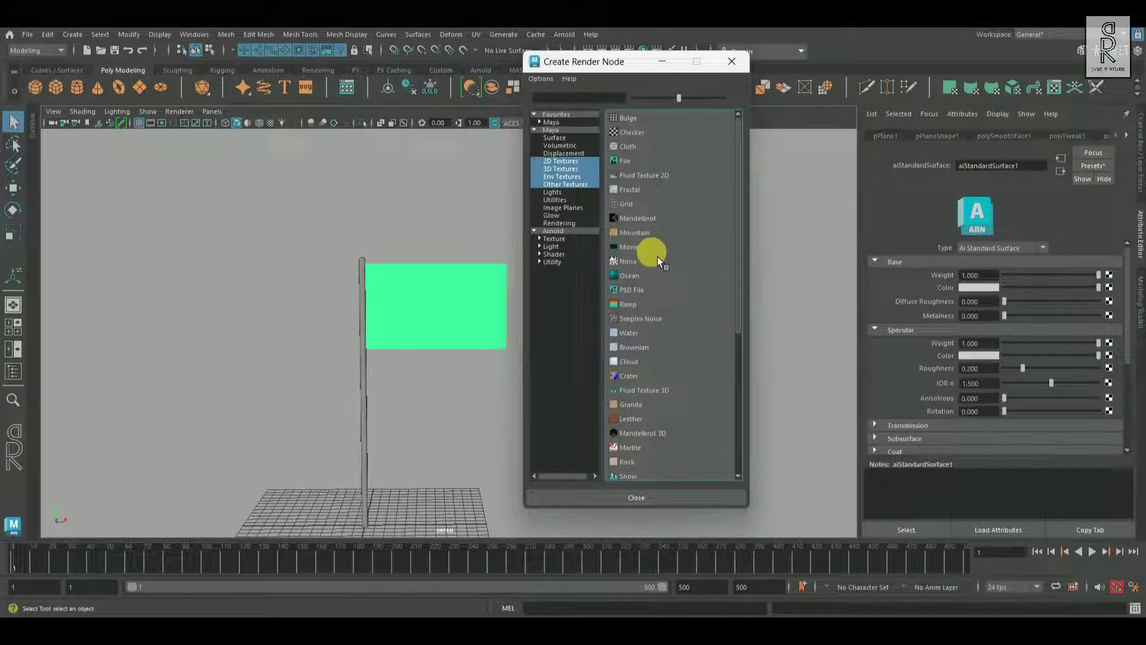
left_click(646, 166)
Load Texture.jpg from the project's texture folder as the image of the File texture
left_click(1111, 298)
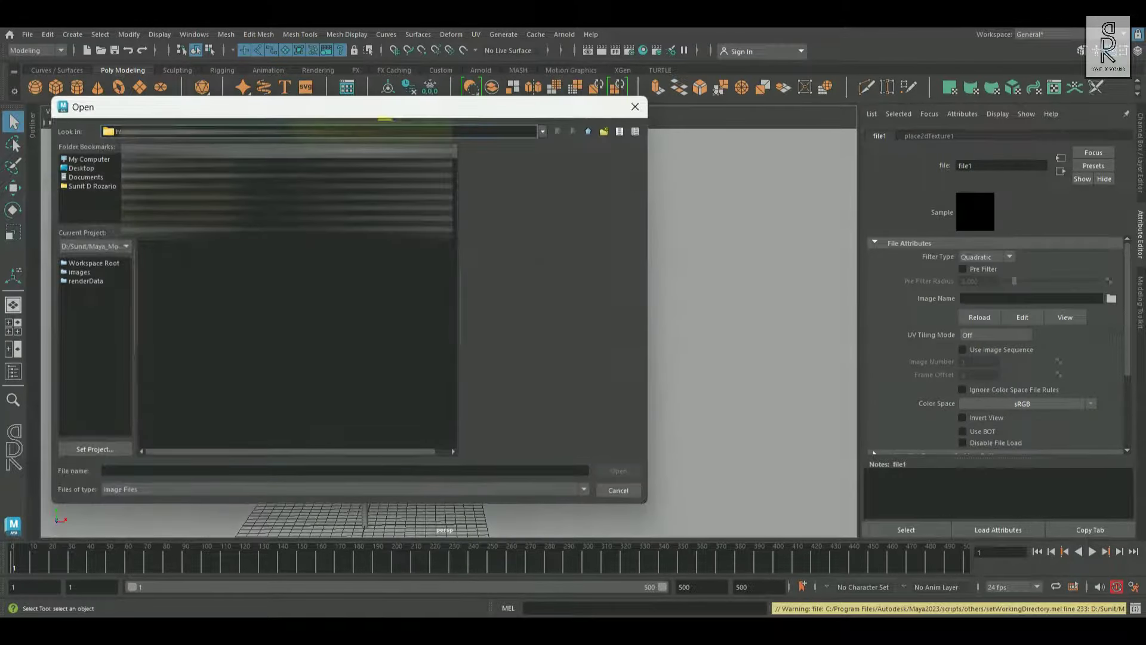
left_click_drag(384, 132, 5, 122)
key("ctrl+v")
key("Return")
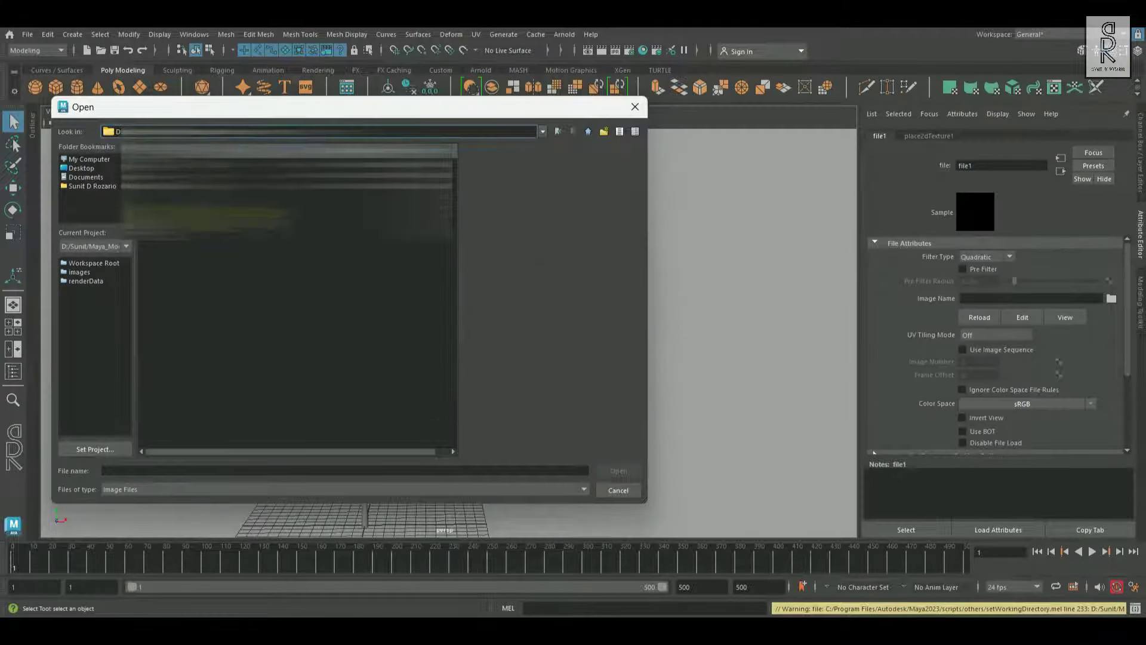
left_click(202, 185)
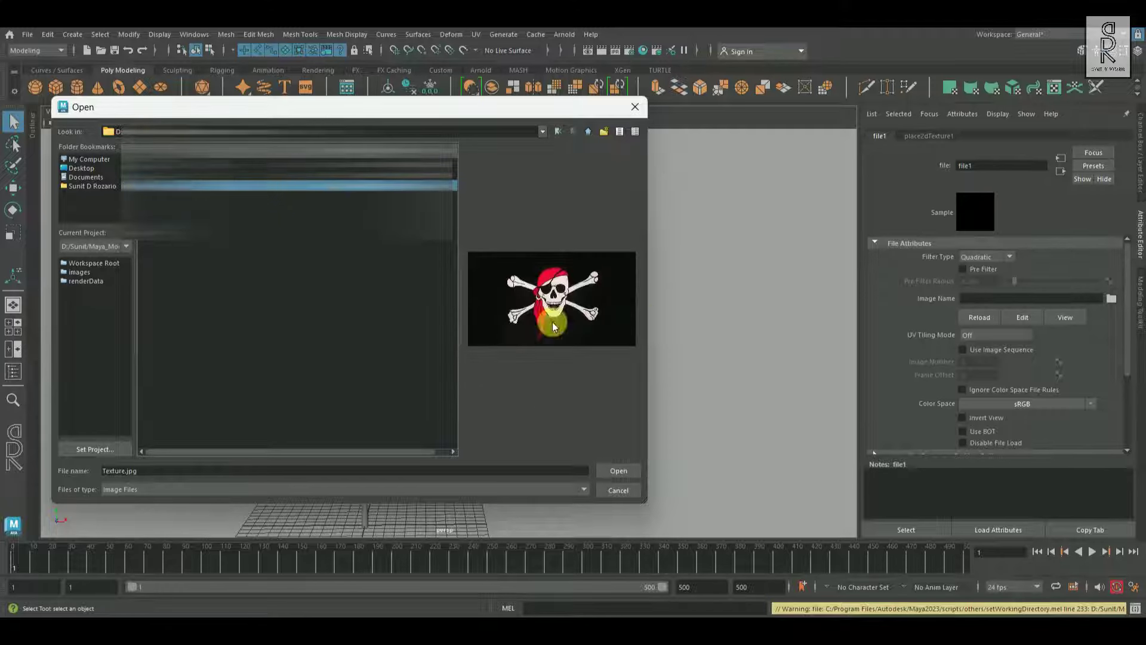
left_click(614, 470)
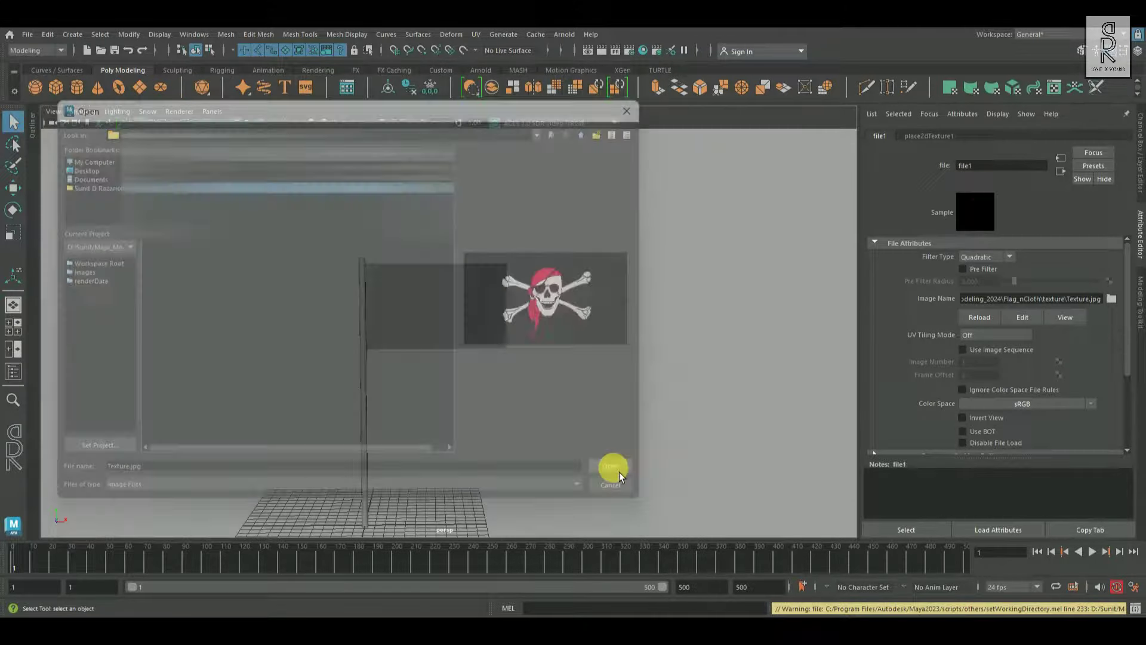
Display textures in the viewport and set its view transform to Un-tone-mapped (sRGB)
key("6")
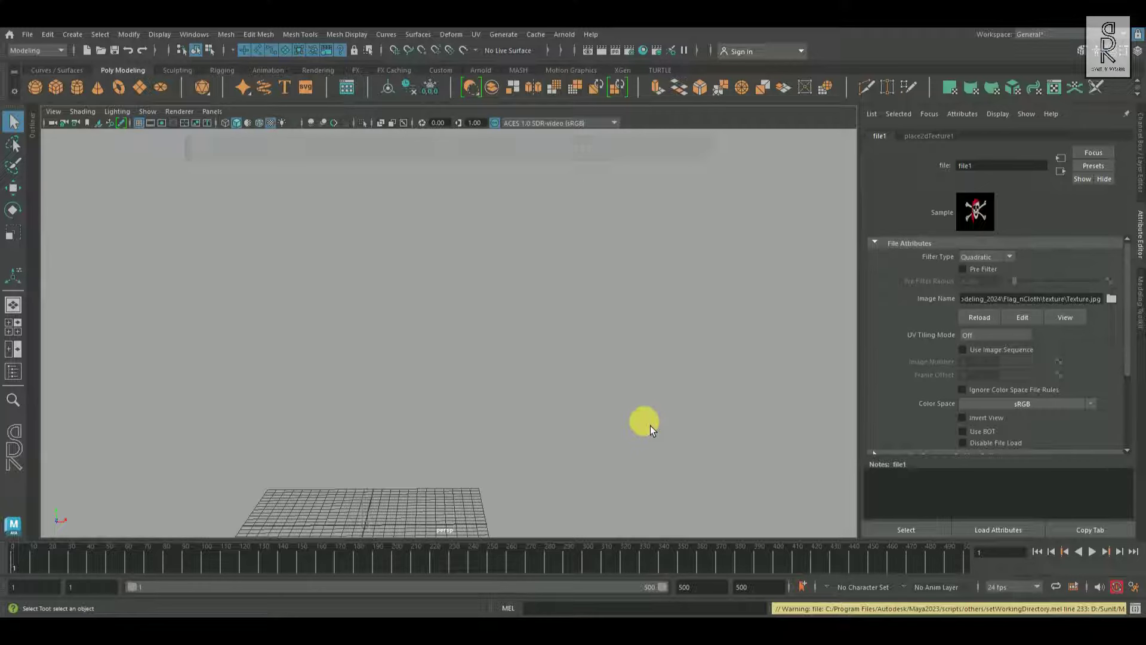
scroll(579, 408, "up", 3)
left_click_drag(575, 406, 628, 403, "alt")
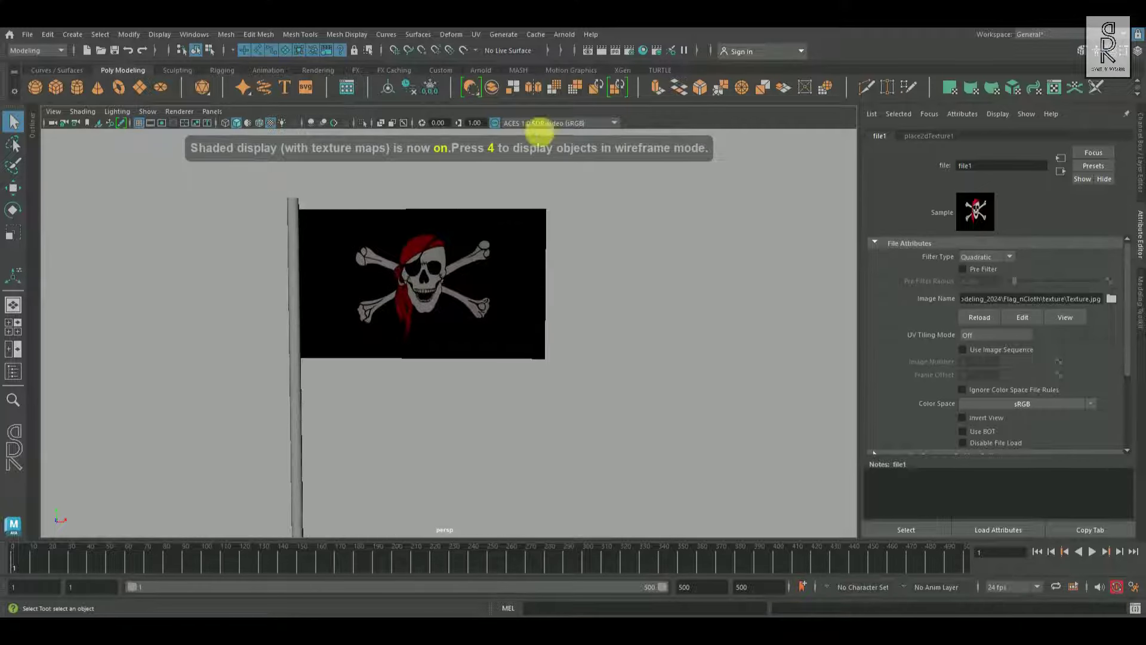
left_click(545, 123)
left_click(550, 146)
scroll(614, 350, "down", 1)
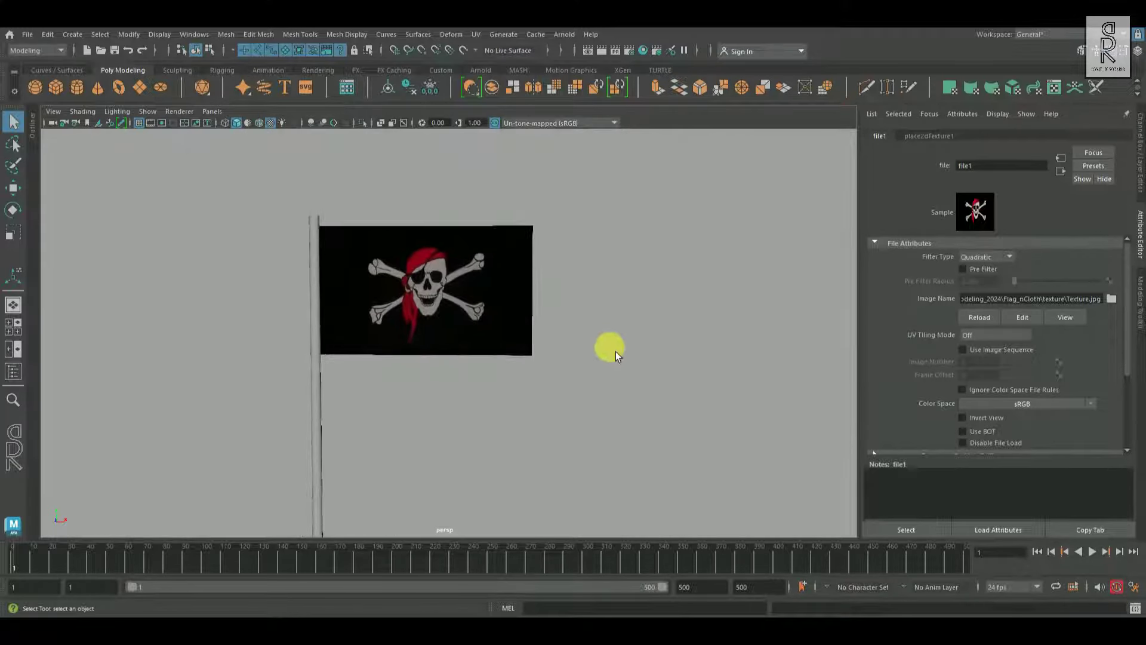
mouse_move(615, 351)
left_mouse_down("alt")
mouse_move(635, 351)
mouse_move(624, 368)
left_mouse_up("alt")
left_click(515, 309)
left_click(526, 382)
scroll(543, 395, "up", 2)
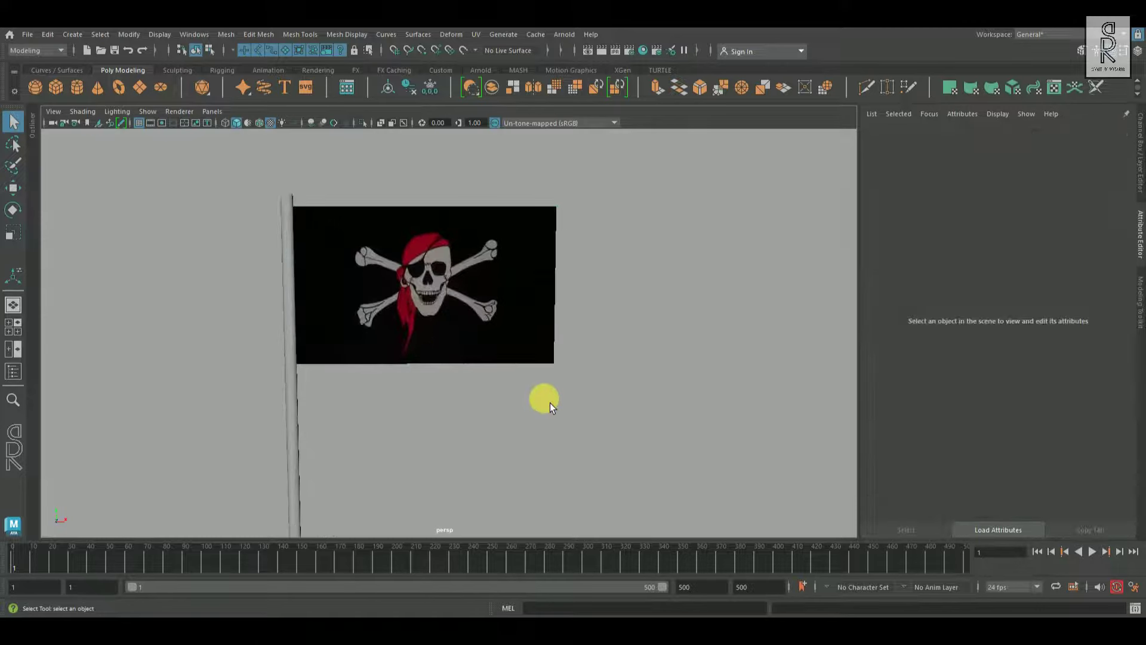
left_click_drag(710, 422, 701, 427, "alt")
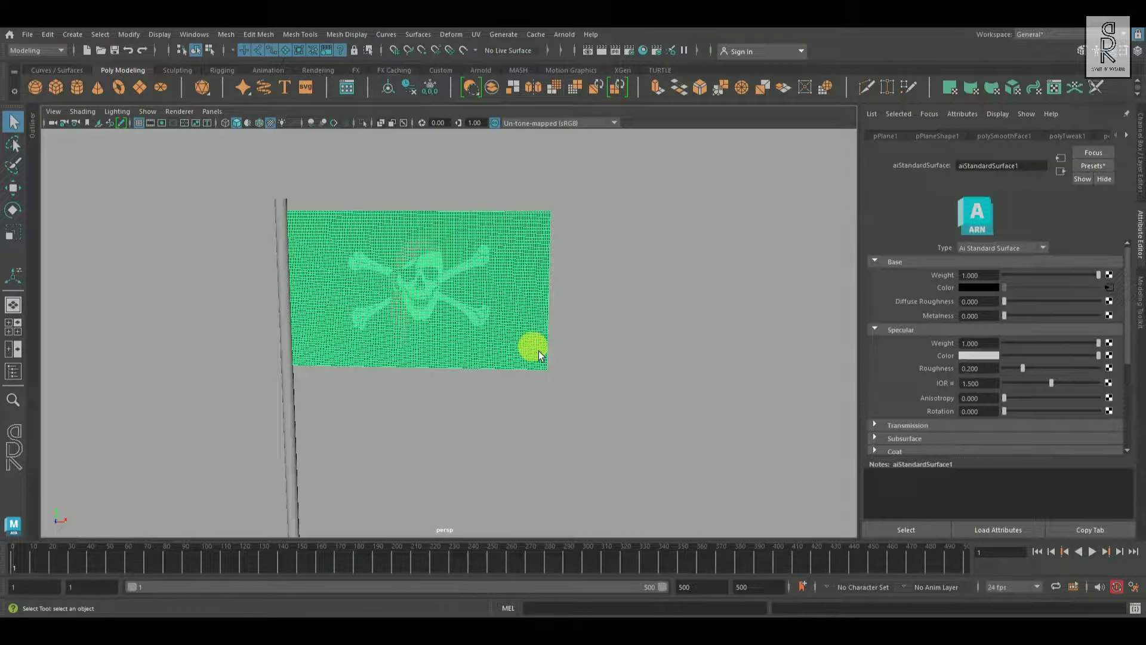
Examine the flag's UVs over the texture in the UV Editor, return to object mode, and clear the selection
left_click(476, 34)
left_click(518, 63)
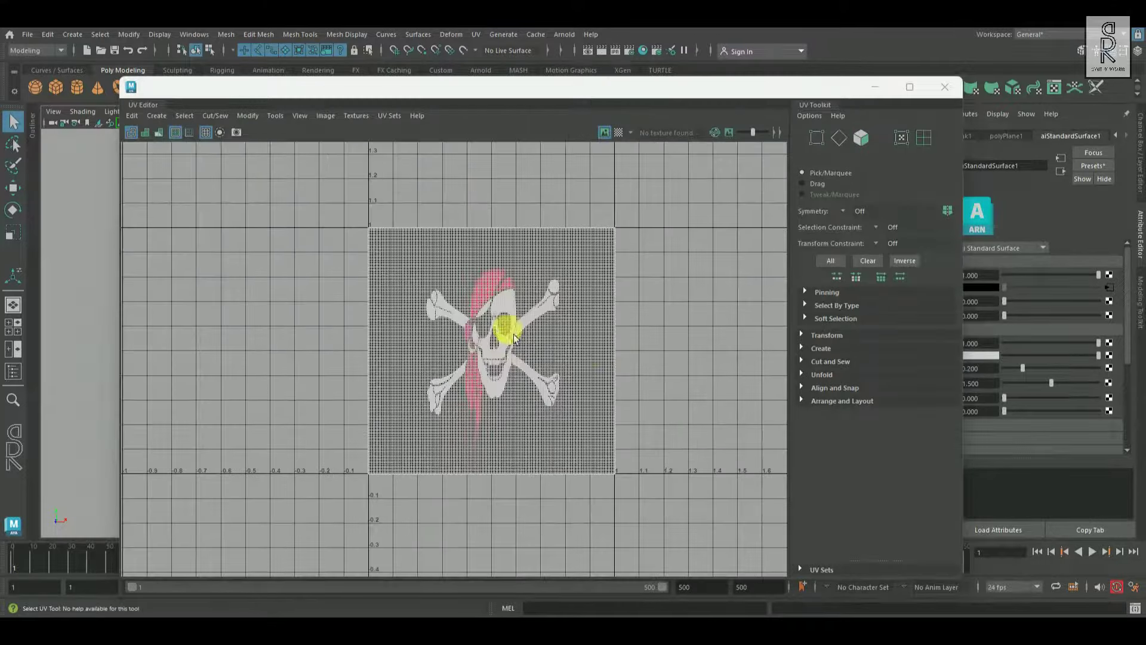
right_click_drag(515, 338, 614, 320)
left_click_drag(282, 174, 683, 531)
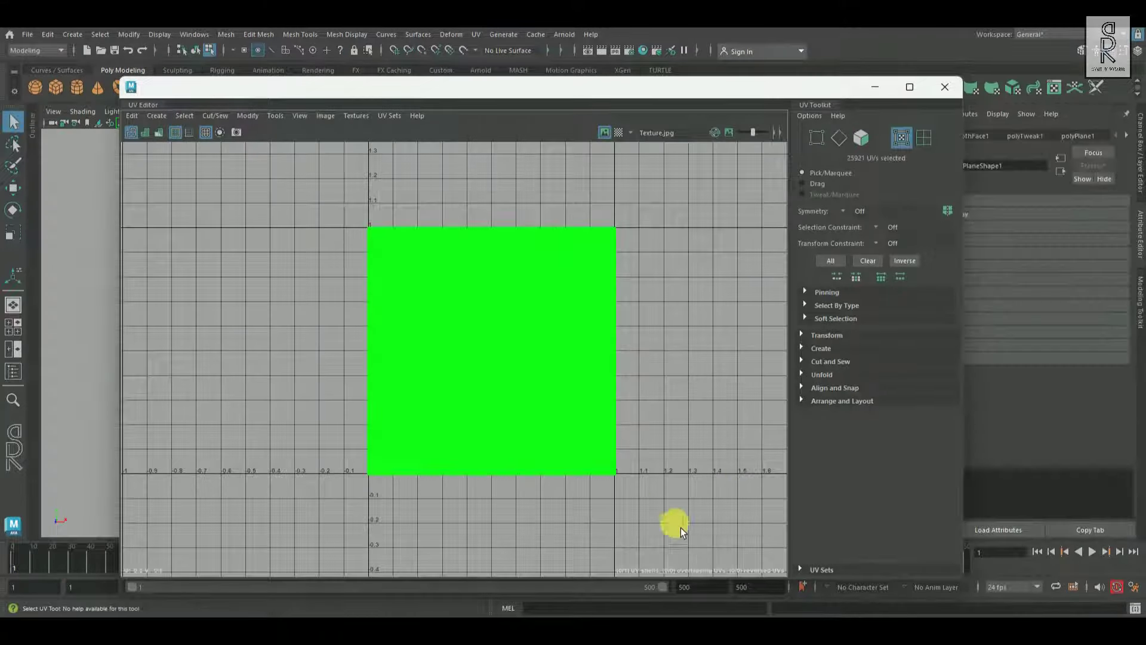
left_click(874, 86)
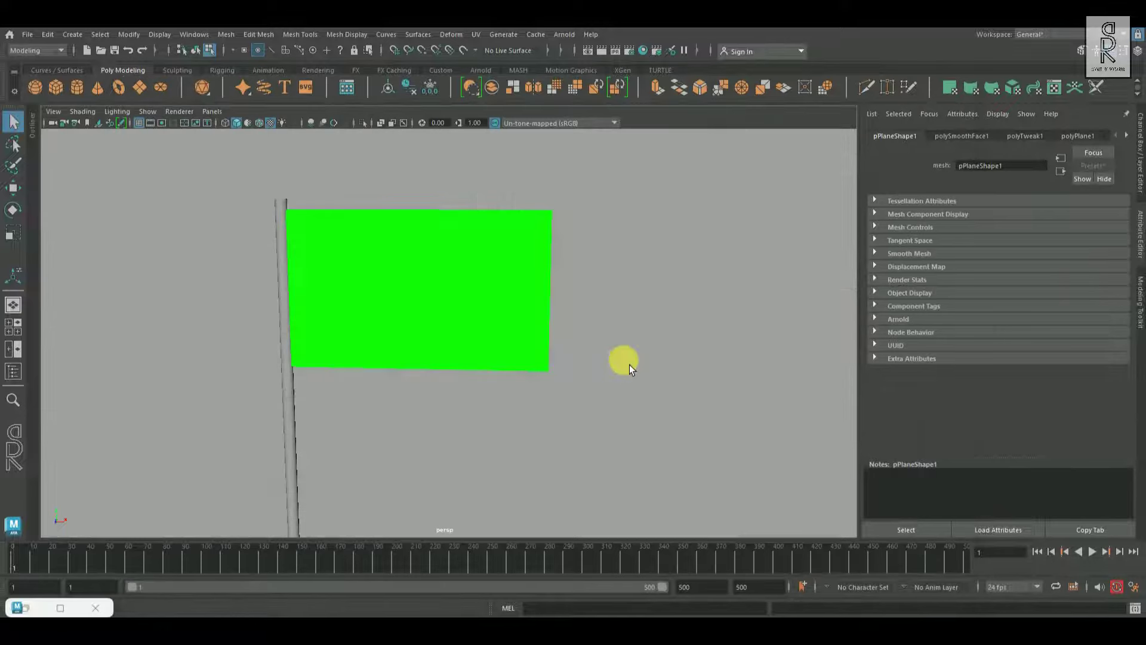
right_click_drag(468, 272, 621, 192)
left_click(666, 263)
scroll(696, 379, "down", 1)
mouse_move(696, 378)
left_mouse_down("alt")
mouse_move(717, 377)
mouse_move(693, 361)
mouse_move(700, 366)
left_mouse_up("alt")
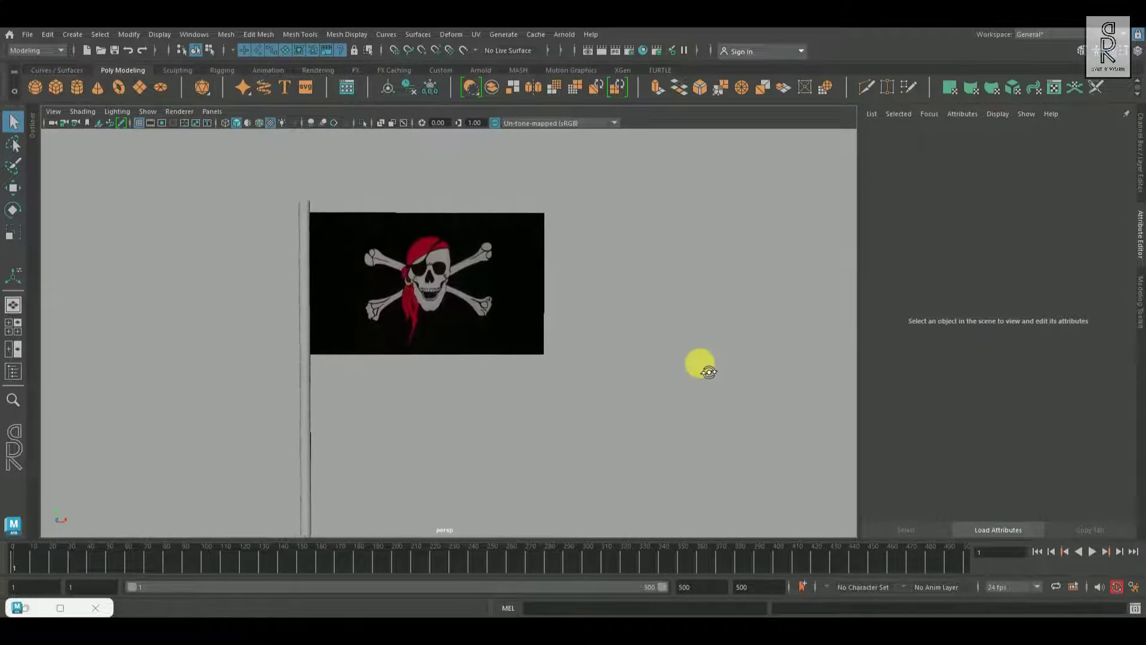
Raise the specular Roughness of the flag's aiStandardSurface material to about 0.9
left_click(544, 300)
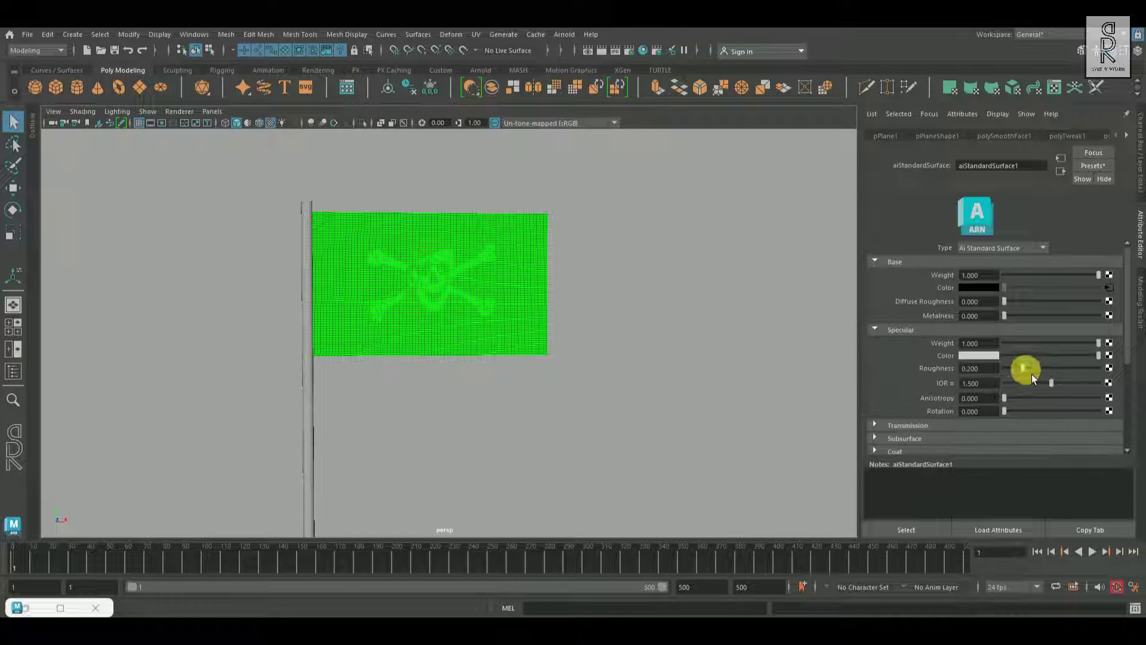
left_click_drag(1032, 374, 1093, 378)
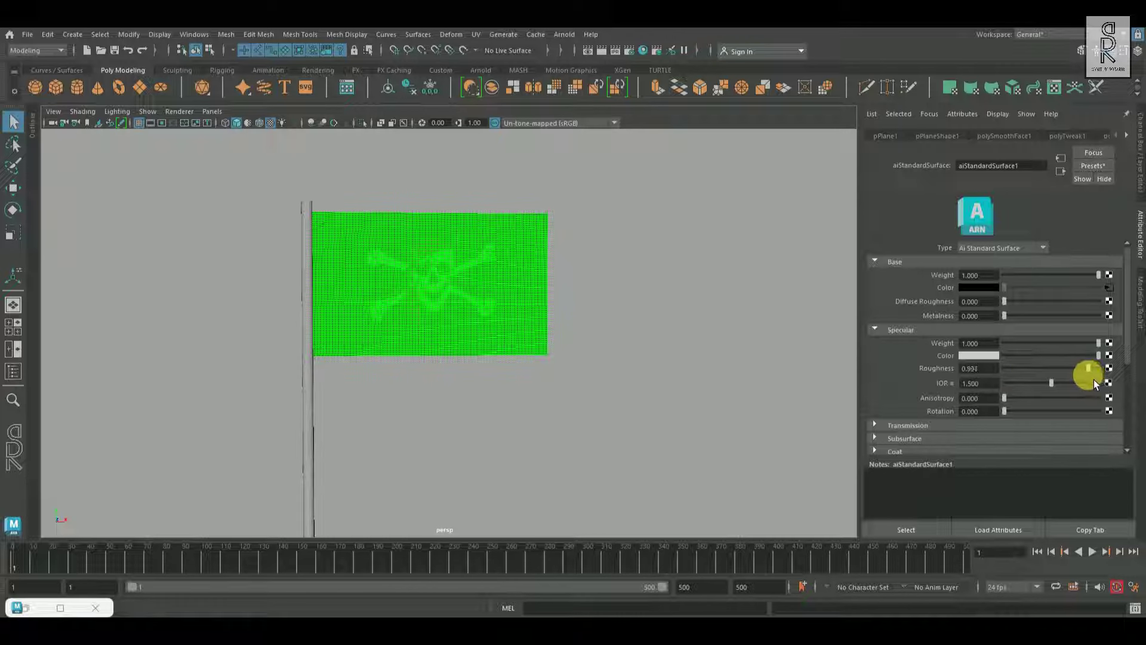
left_click(998, 375)
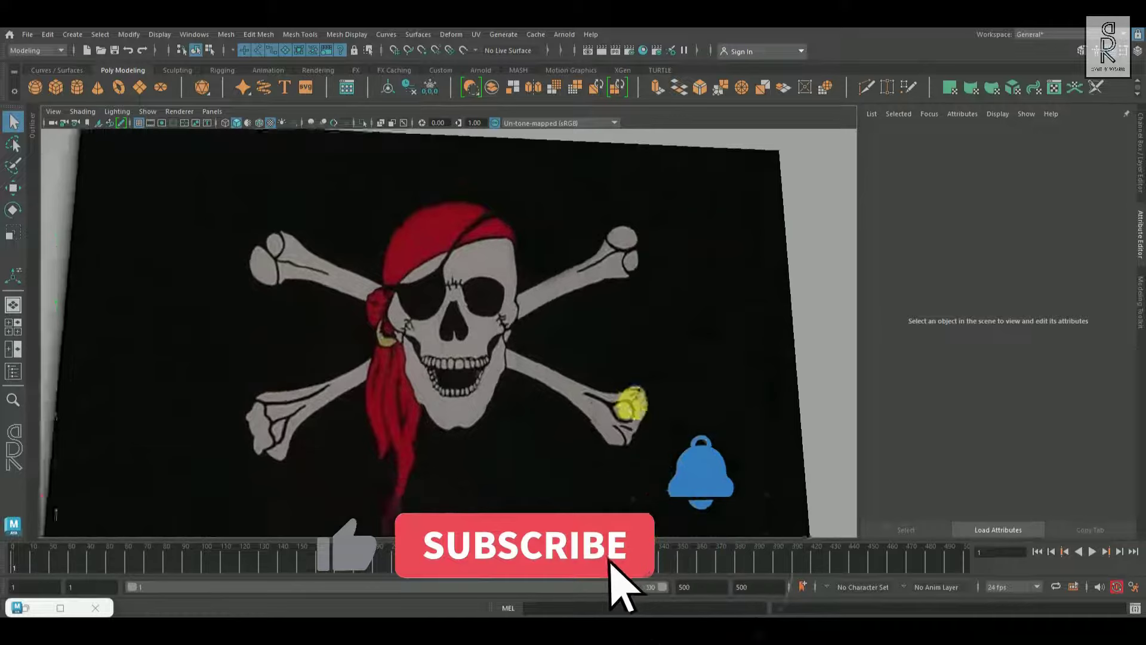
scroll(617, 402, "down", 5)
left_click_drag(619, 404, 529, 392, "alt")
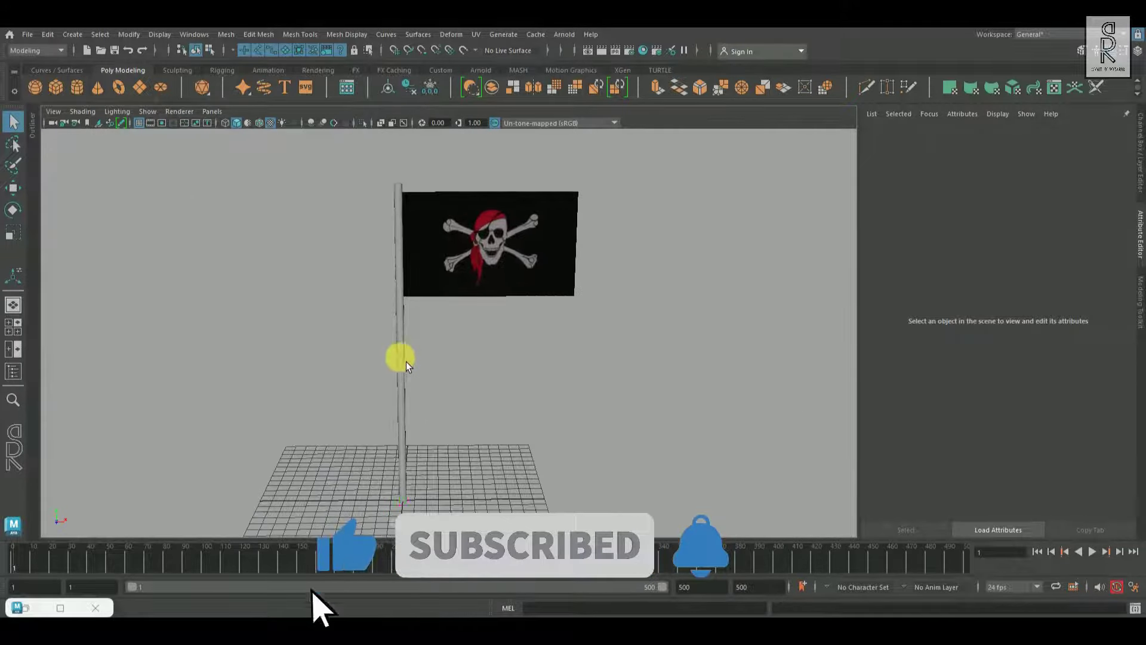
Assign a new aiStandardSurface material to the flag's pole
left_click(399, 358)
left_click(505, 379)
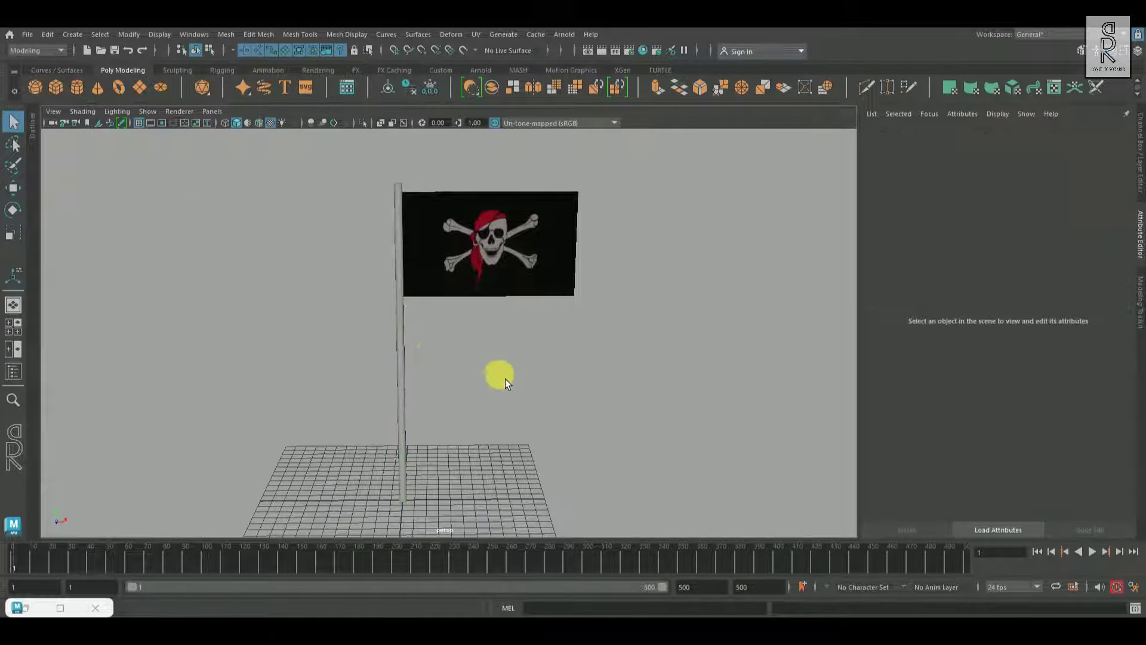
left_click(407, 323)
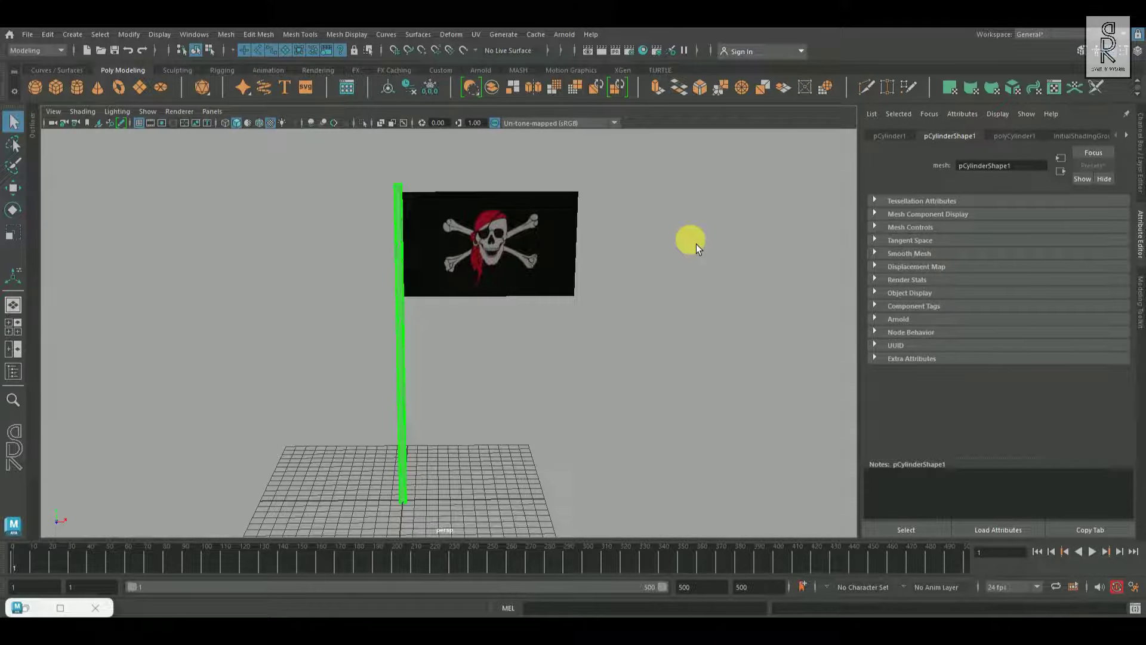
left_click_drag(696, 244, 684, 293, "alt")
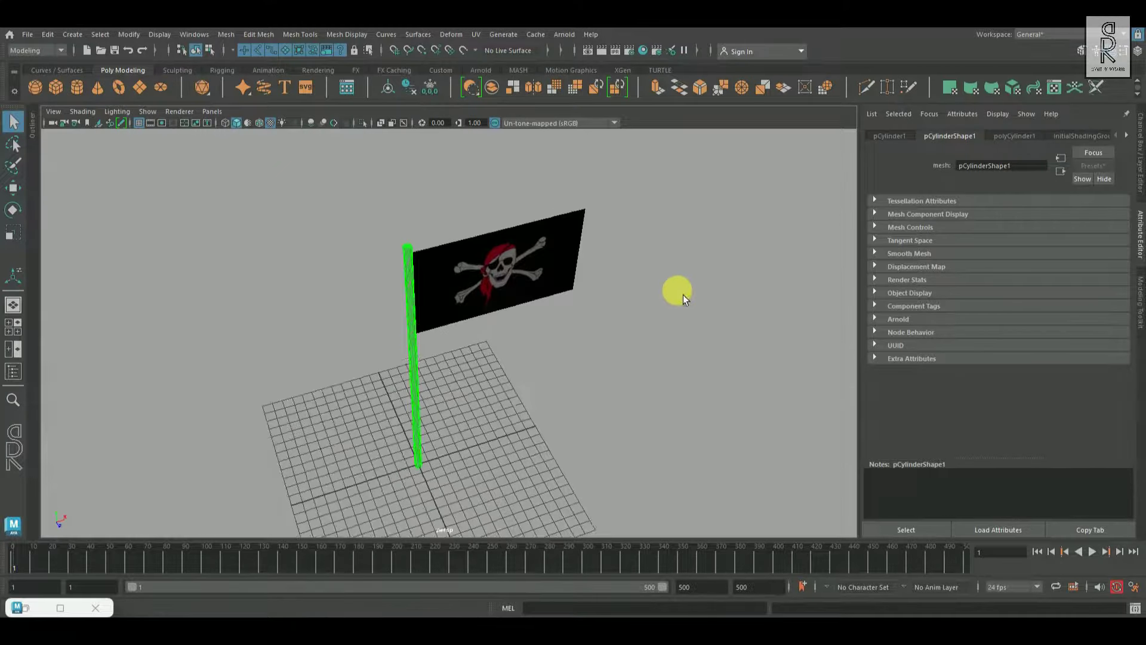
right_click_drag(714, 216, 710, 524)
left_click(436, 215)
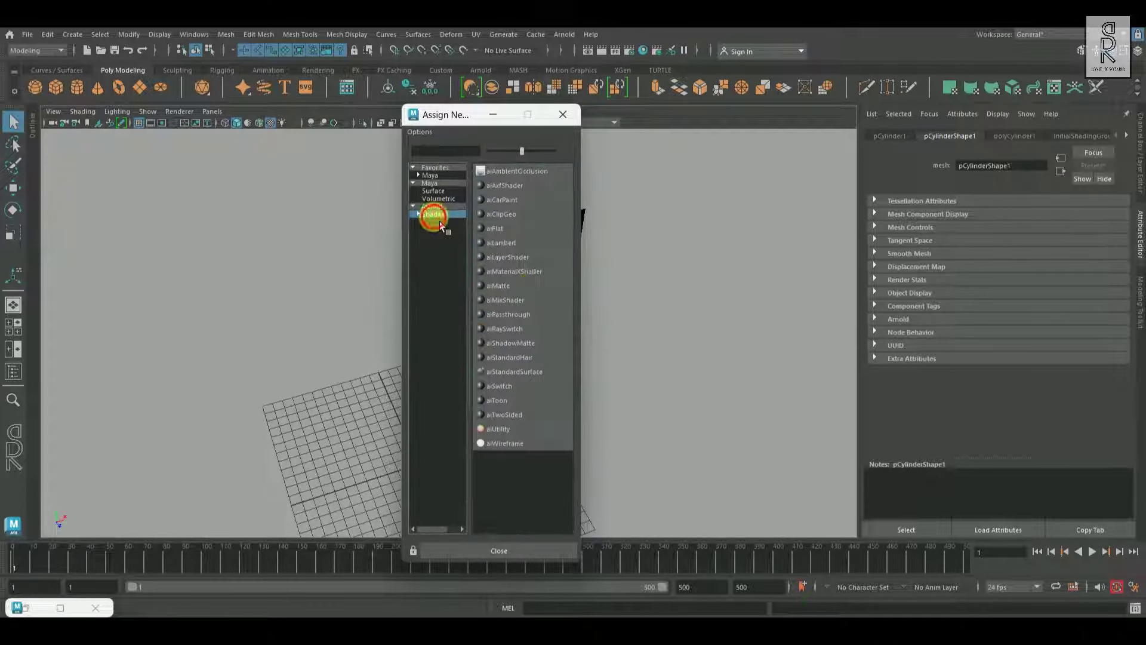
left_click(536, 377)
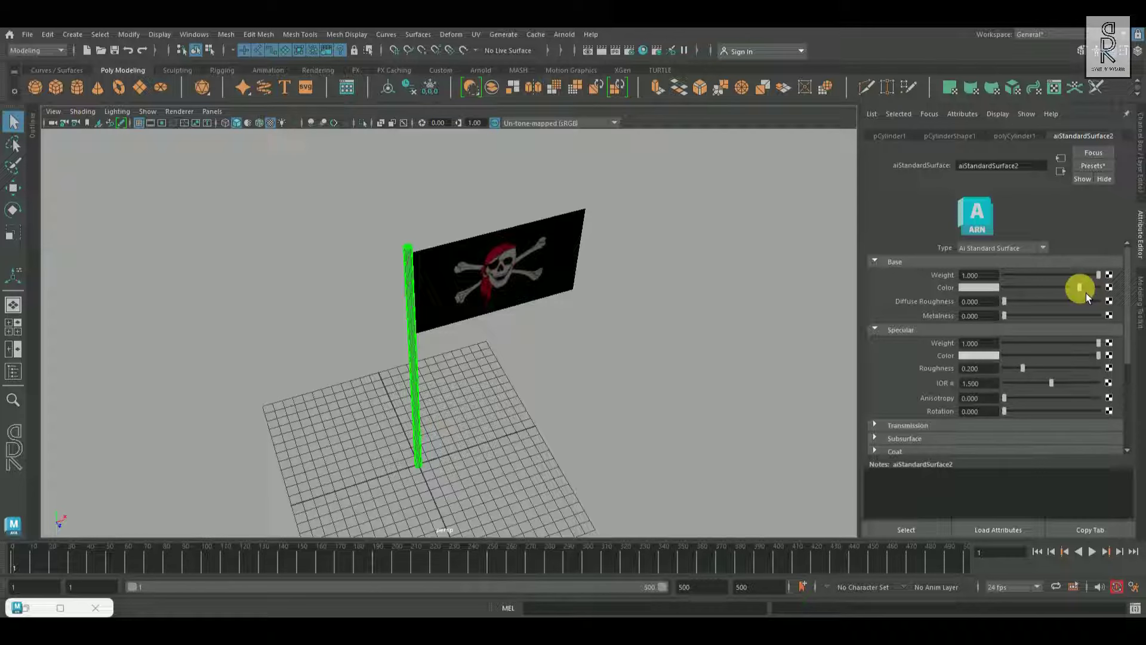
Darken the pole material's base color to near black and raise its specular Roughness to about 0.8
left_click_drag(1104, 289, 1017, 296)
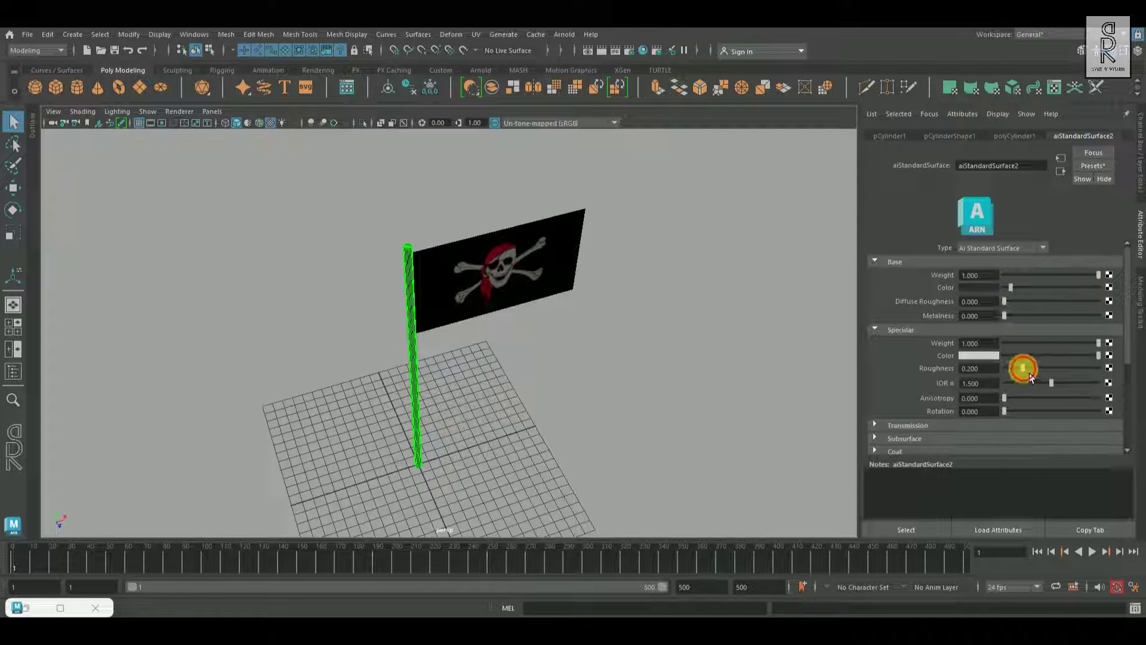
left_click_drag(1029, 376, 1086, 387)
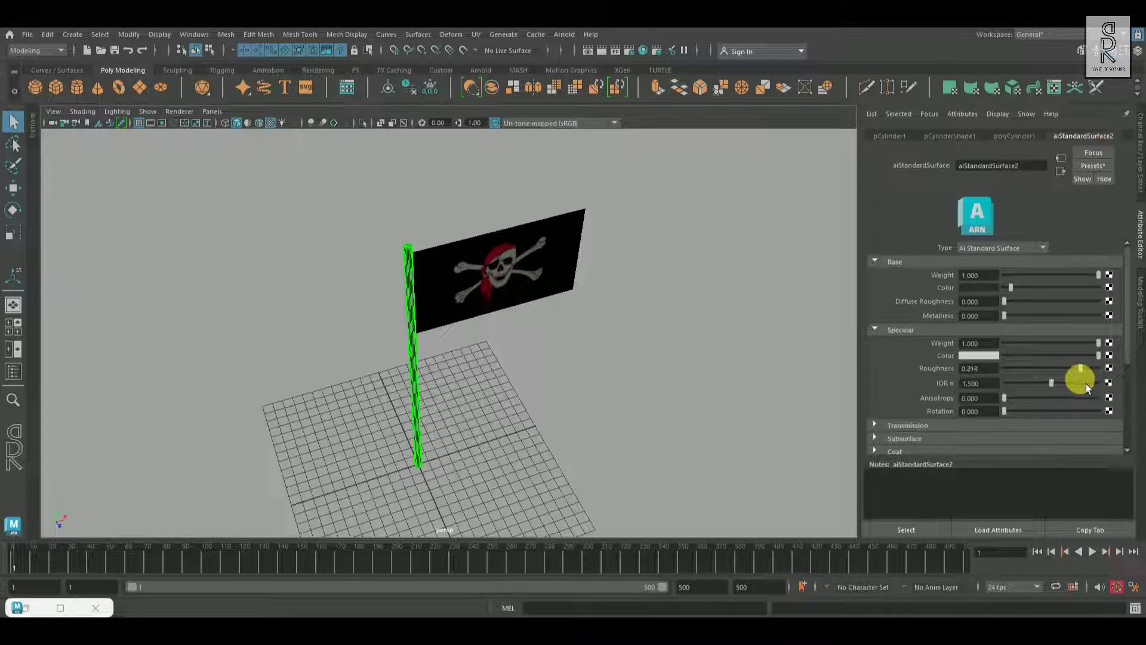
left_click(656, 388)
left_click_drag(570, 343, 666, 371, "alt")
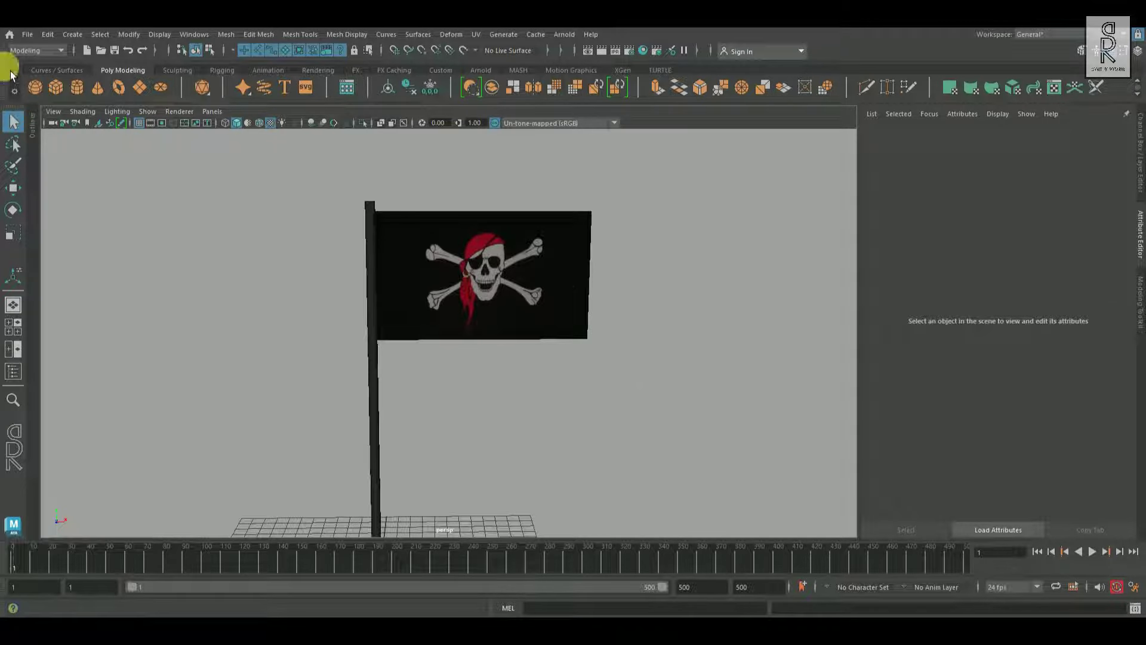
Switch to the FX menu set and convert the flag plane to nCloth, leaving nothing selected
left_click(36, 50)
left_click(30, 104)
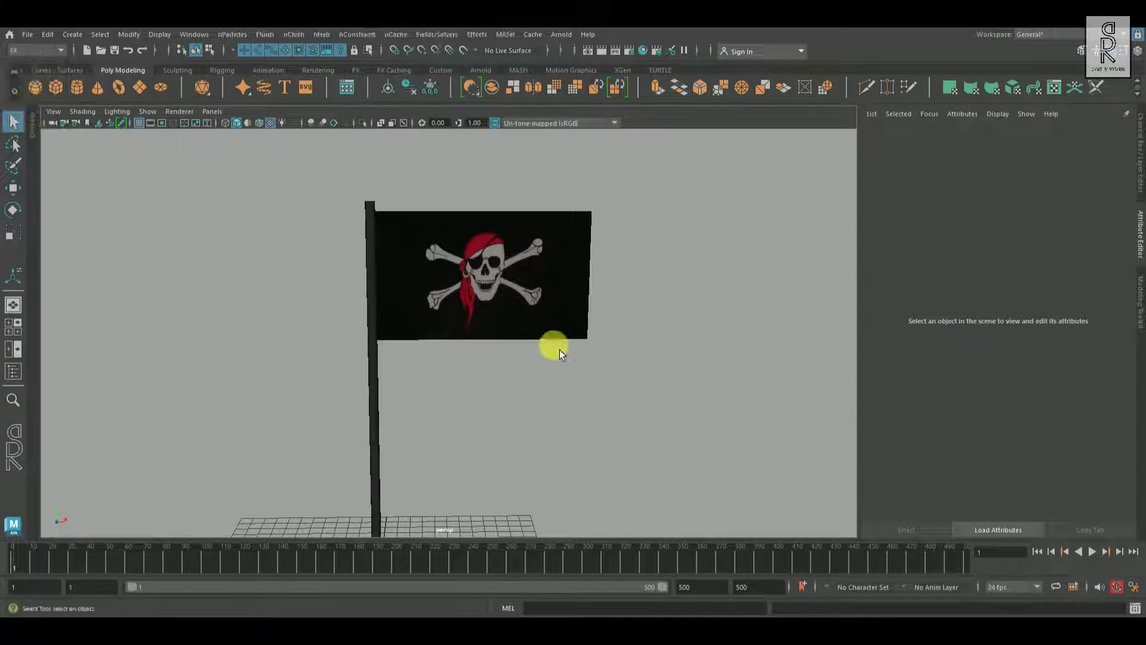
left_click(553, 339)
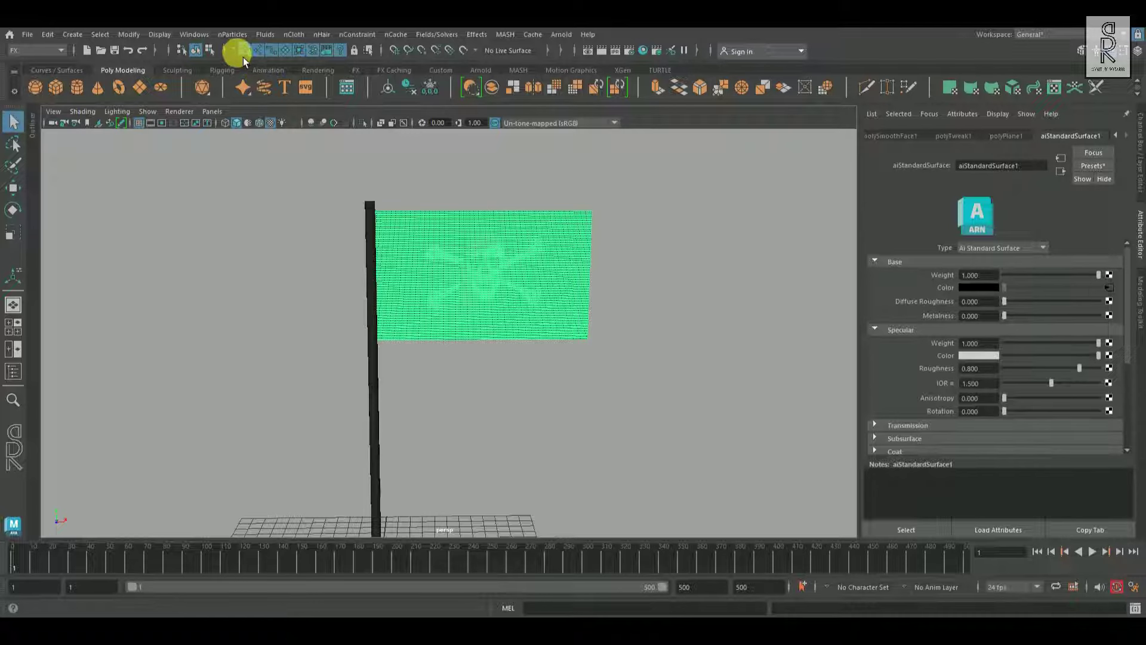
left_click(295, 34)
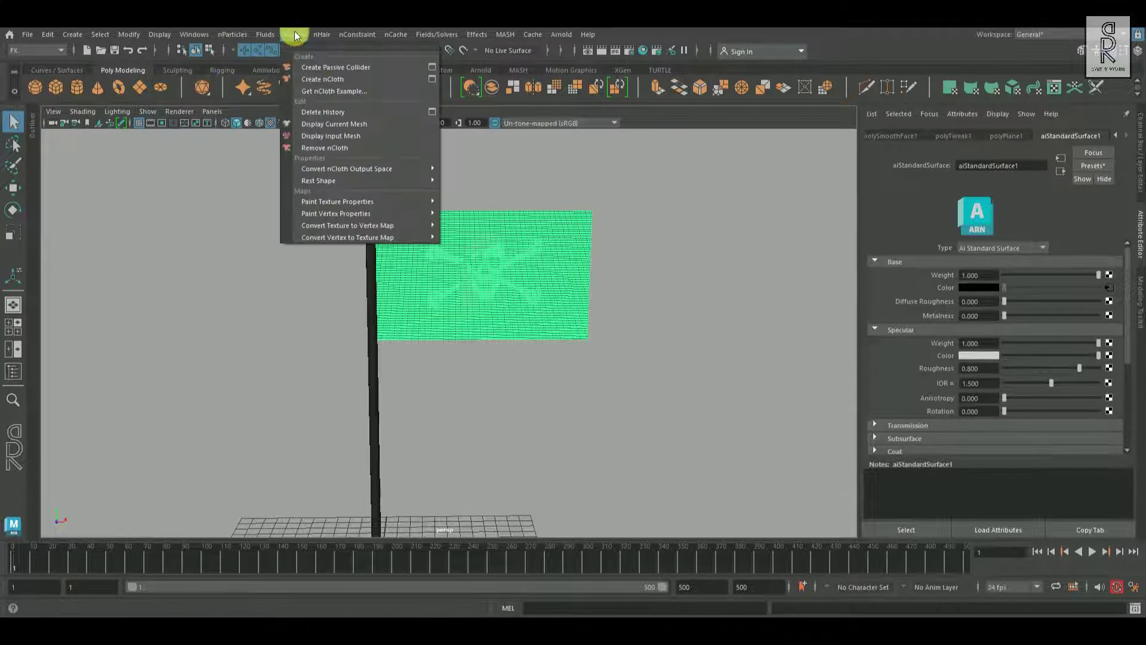
left_click(327, 75)
left_click(599, 426)
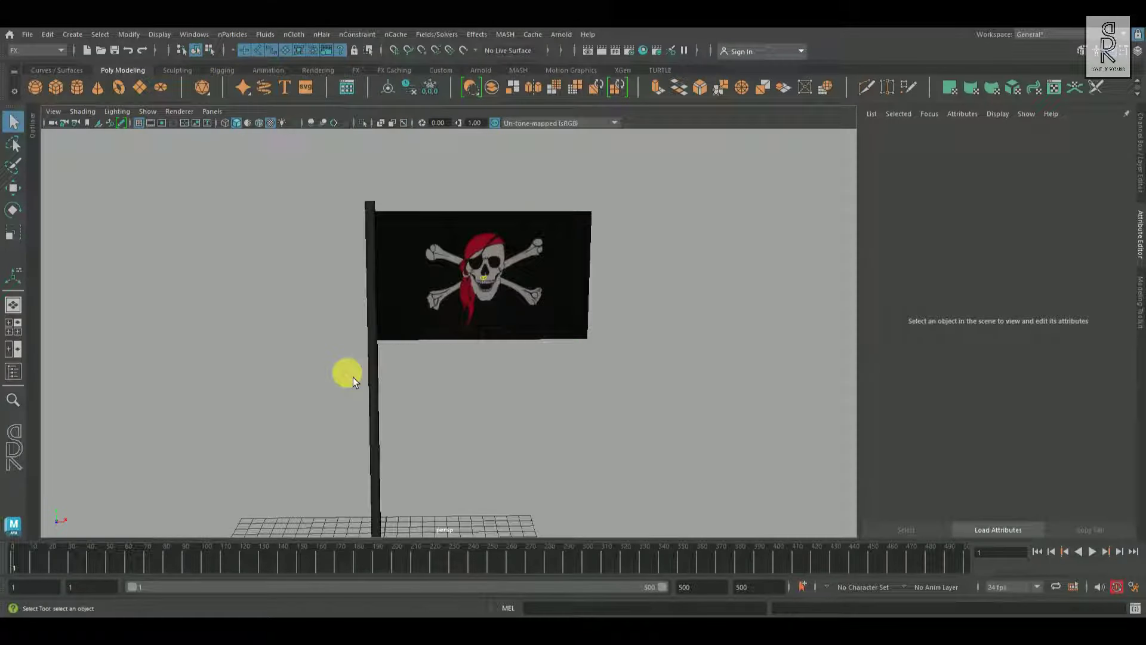
Make the pole a passive collider for the cloth simulation
left_click_drag(356, 374, 414, 399)
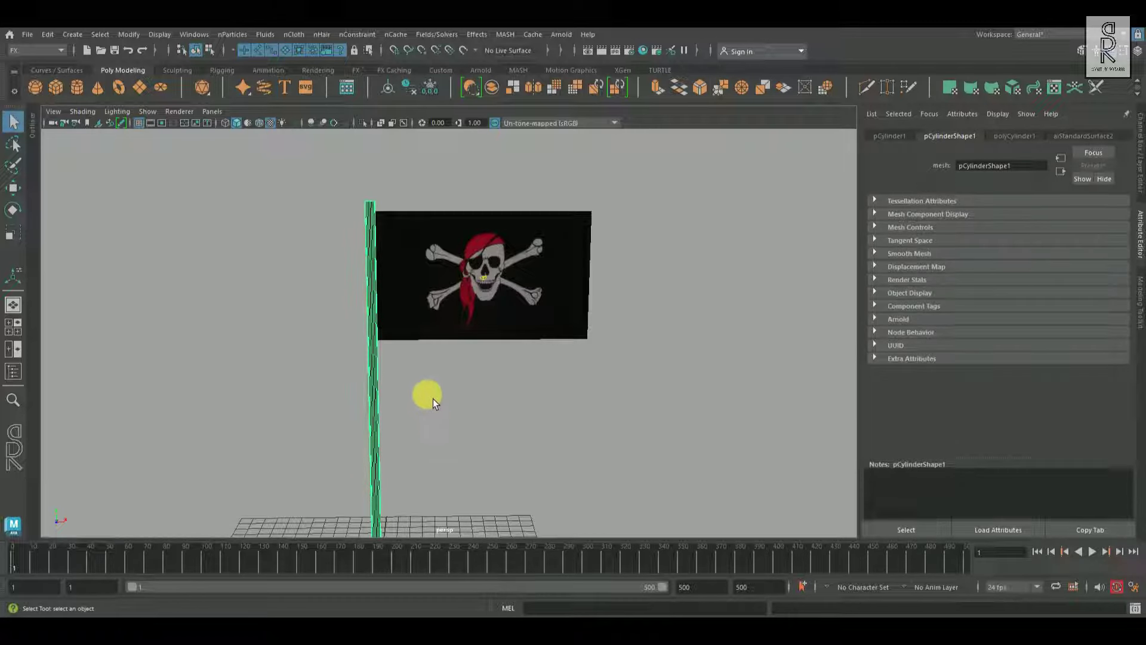
left_click(295, 34)
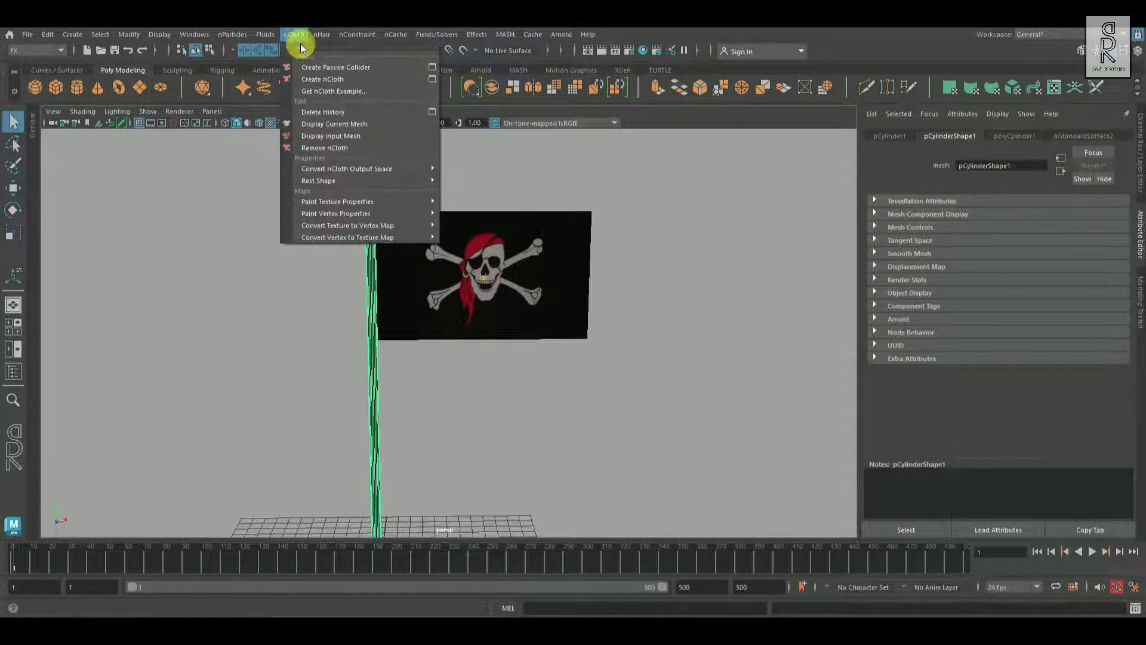
left_click(334, 67)
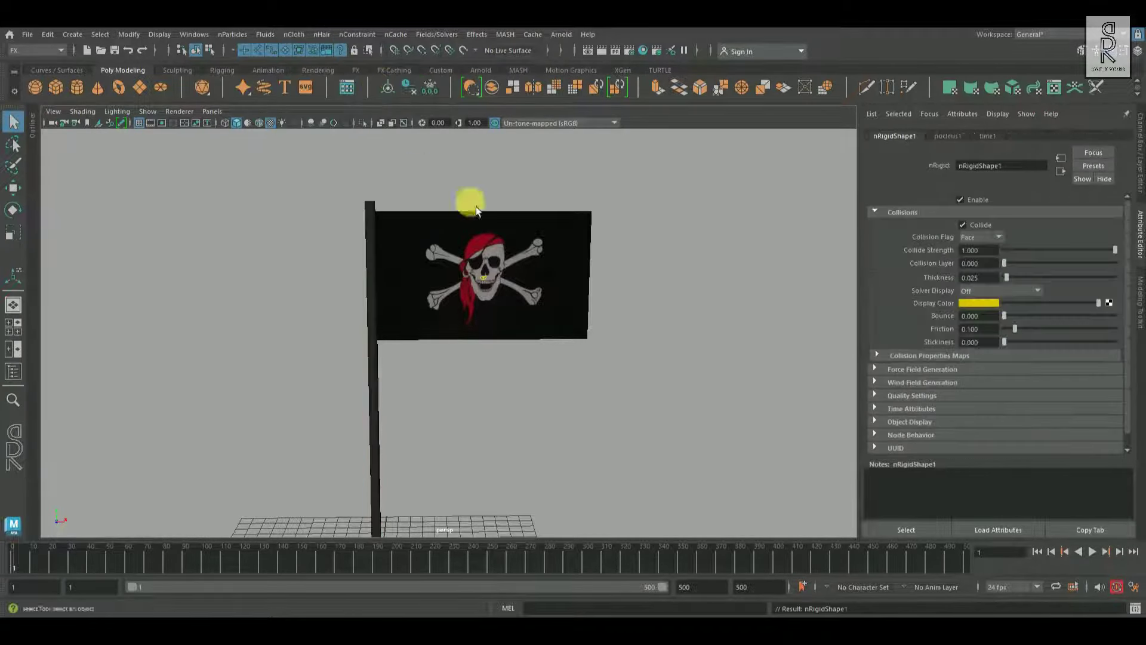
Test the simulation briefly, enable cached playback, and return to the first frame
left_click(1100, 557)
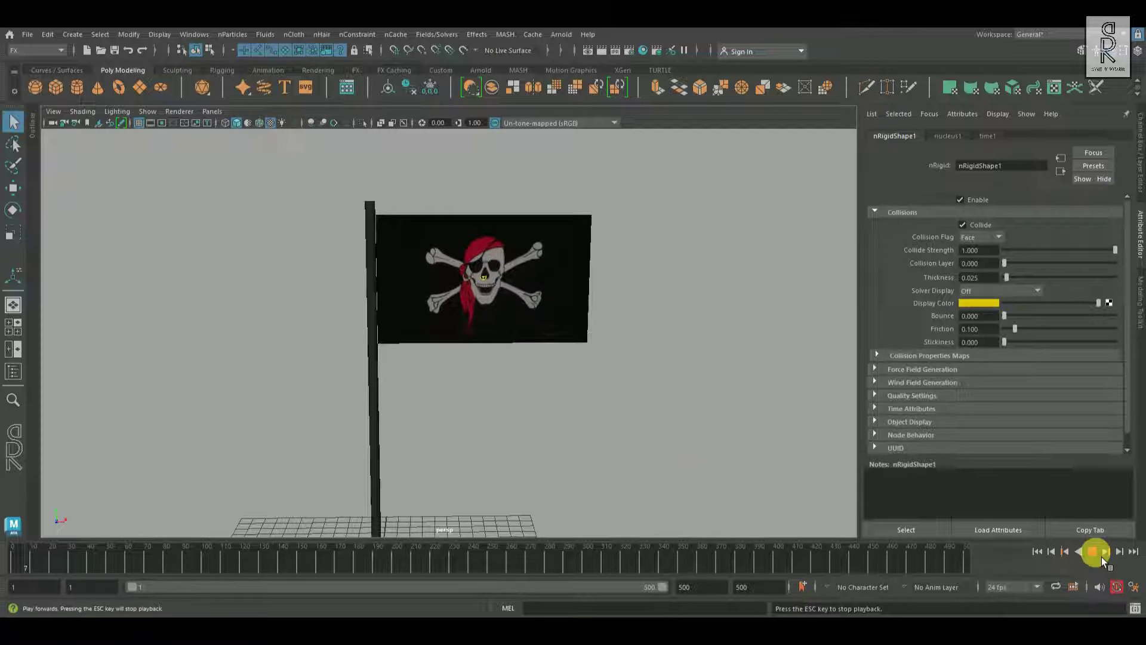
left_click(1101, 557)
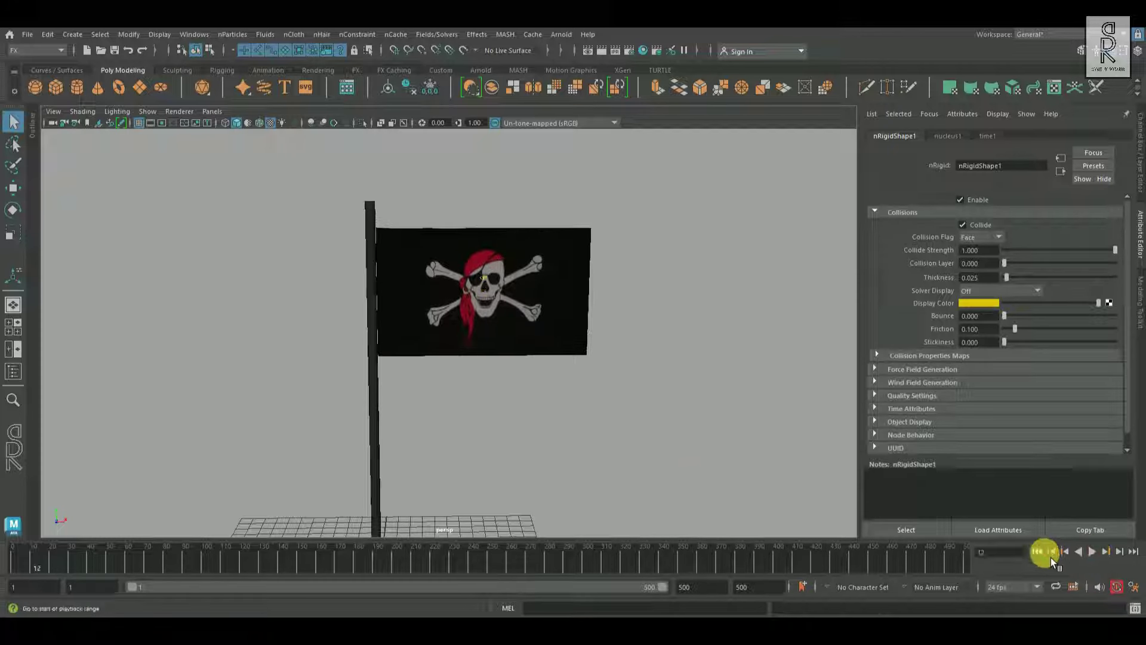
left_click(1077, 590)
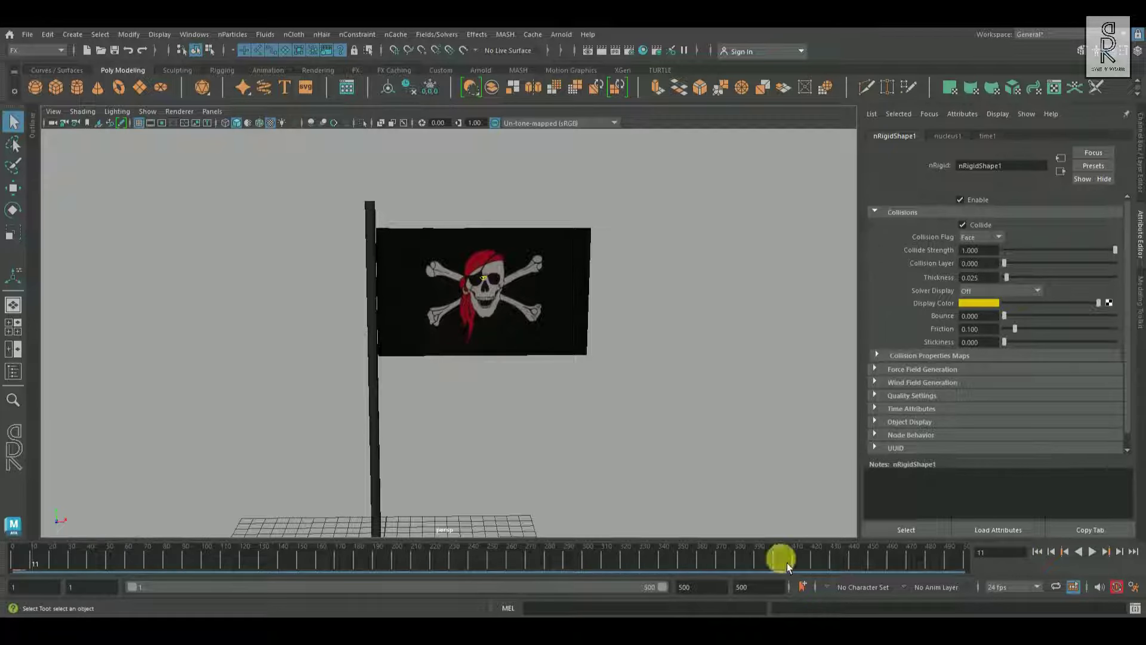
left_click(1037, 551)
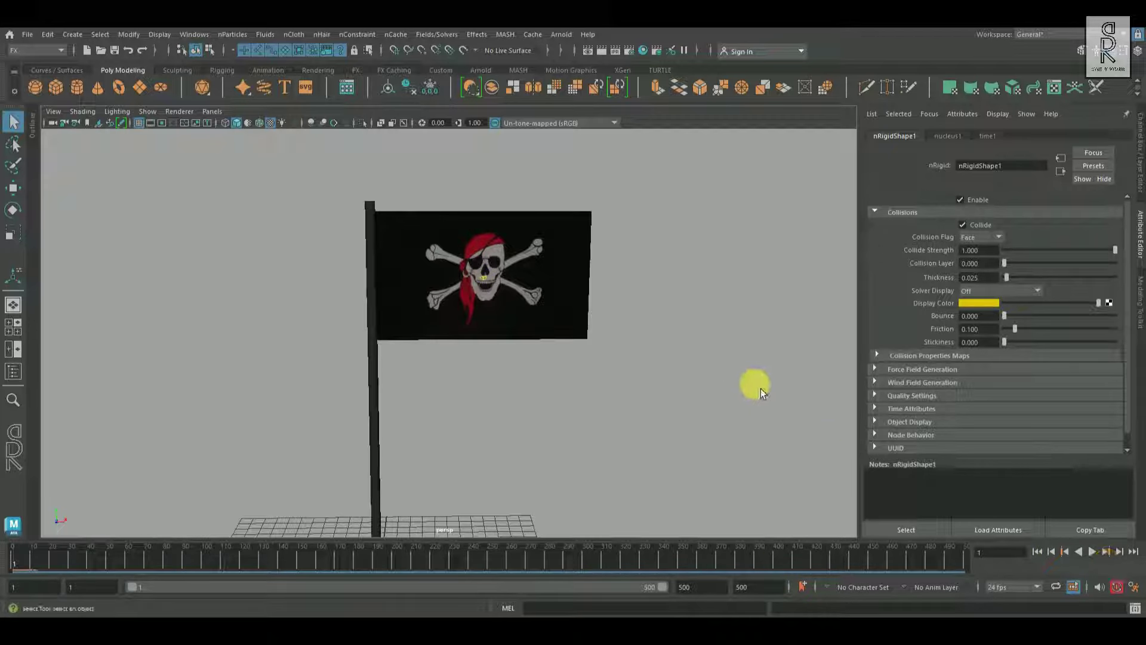
Show the Channel Box, play the cloth simulation with the whole pole in view, and rewind to the first frame
middle_click_drag(690, 390, 730, 316, "alt")
right_click_drag(722, 325, 604, 357, "alt")
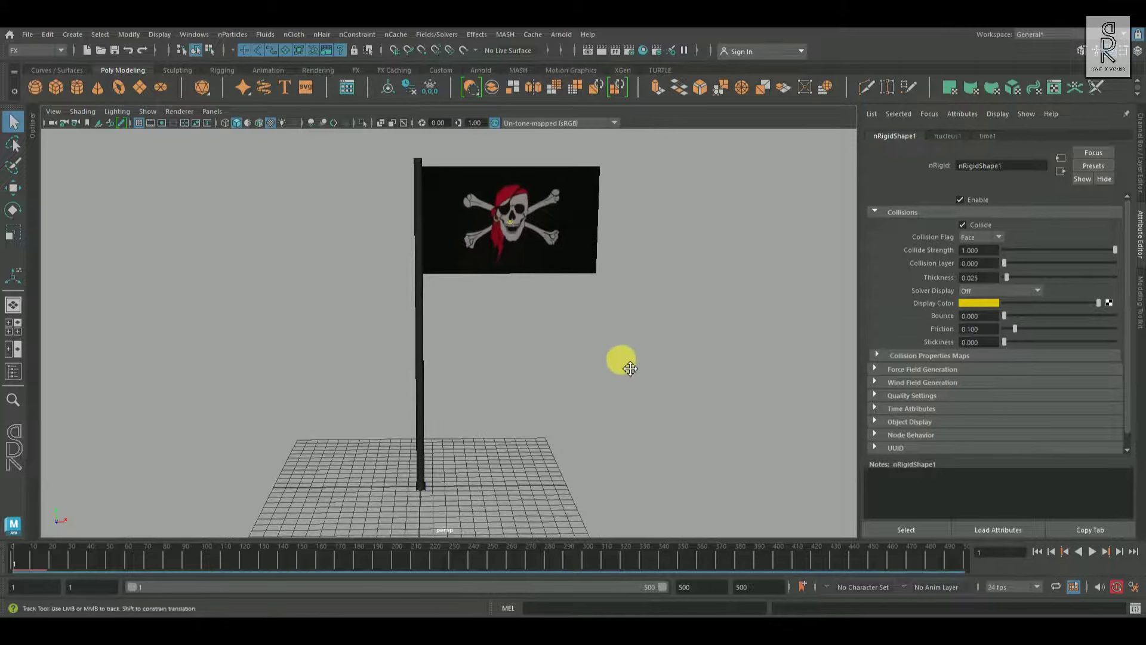
left_click(1140, 170)
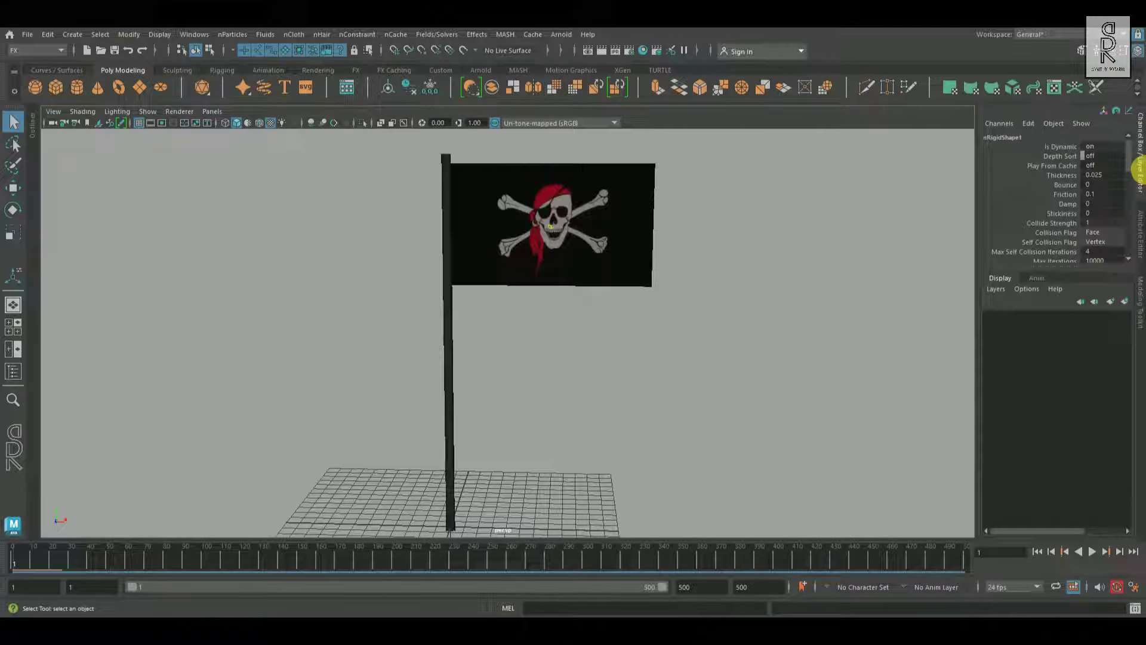
left_click_drag(803, 391, 719, 378, "alt")
left_click(1094, 553)
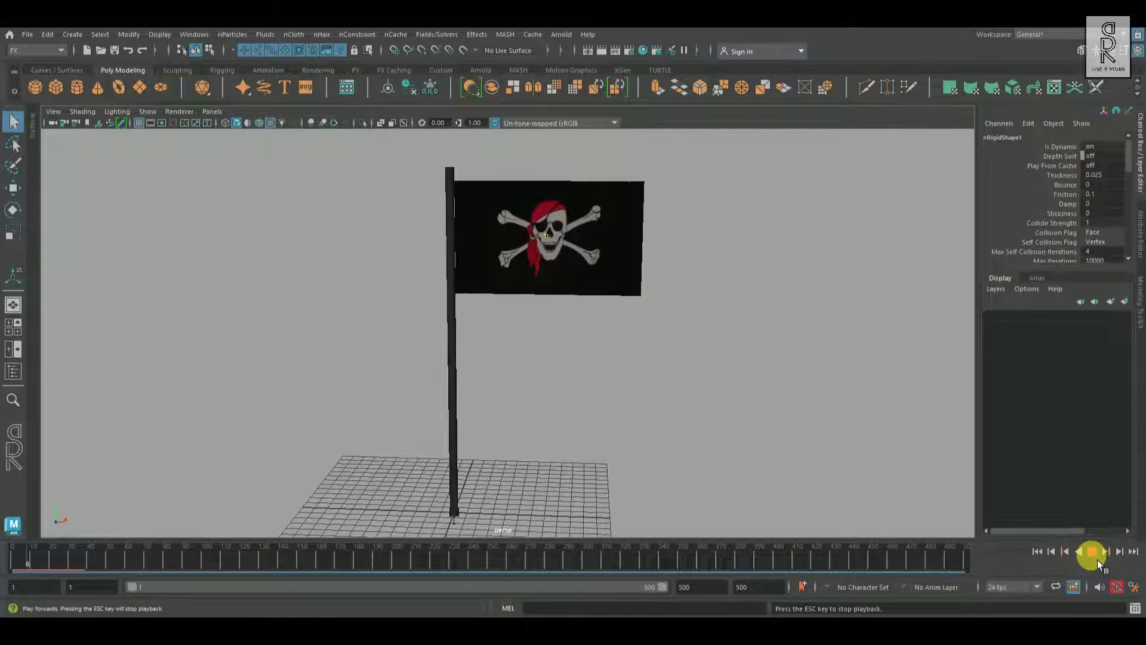
left_click(1097, 560)
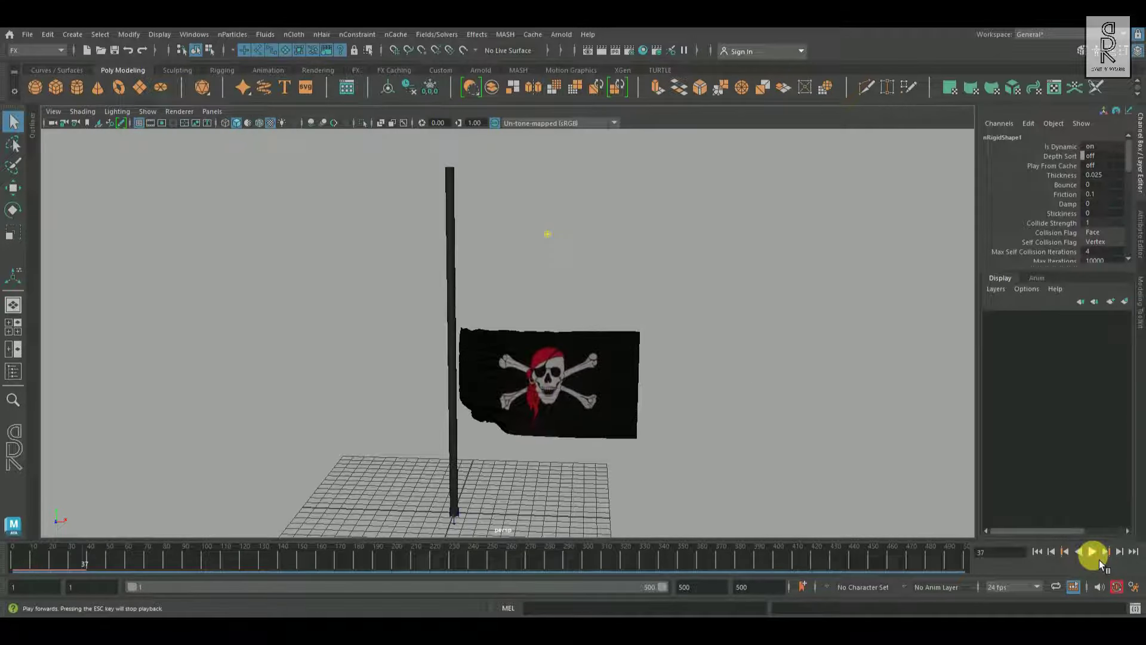
left_click(1047, 556)
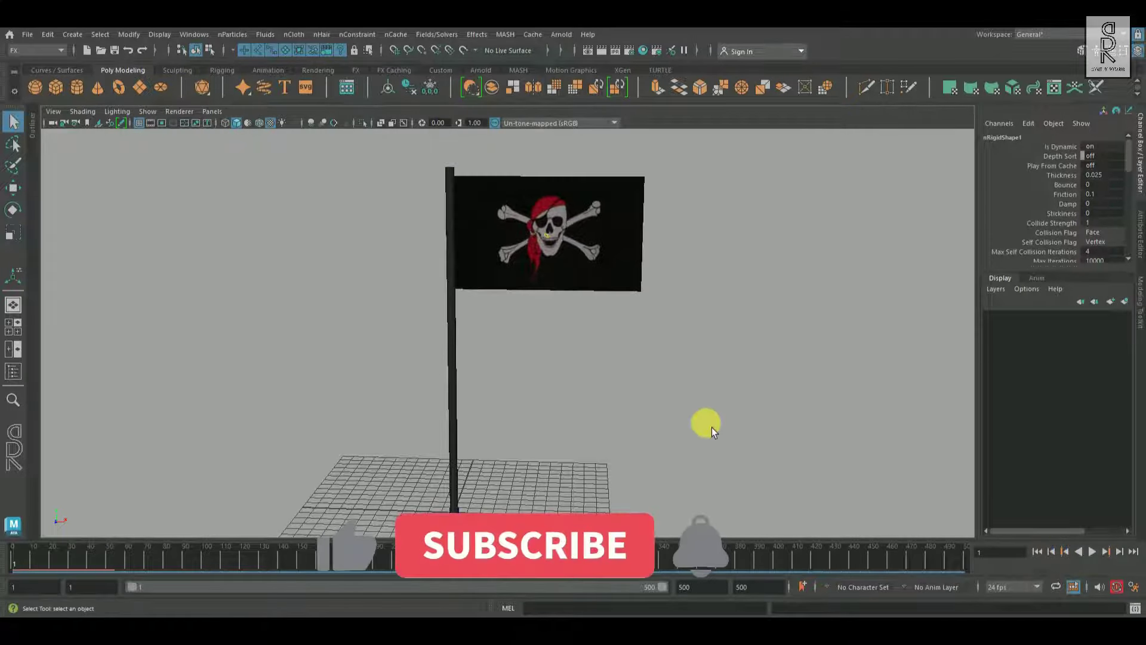
Select the flag, display the viewport in wireframe, and switch the flag to vertex selection mode
scroll(712, 427, "up", 6)
middle_click_drag(597, 208, 684, 462, "alt")
left_click(564, 336)
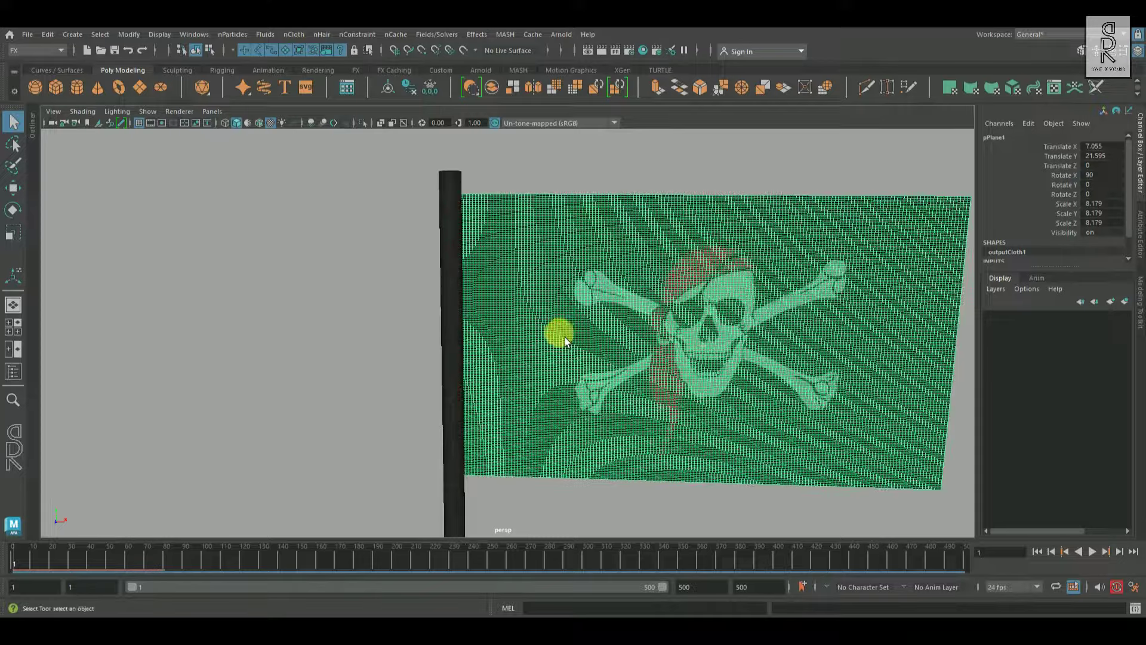
key("4")
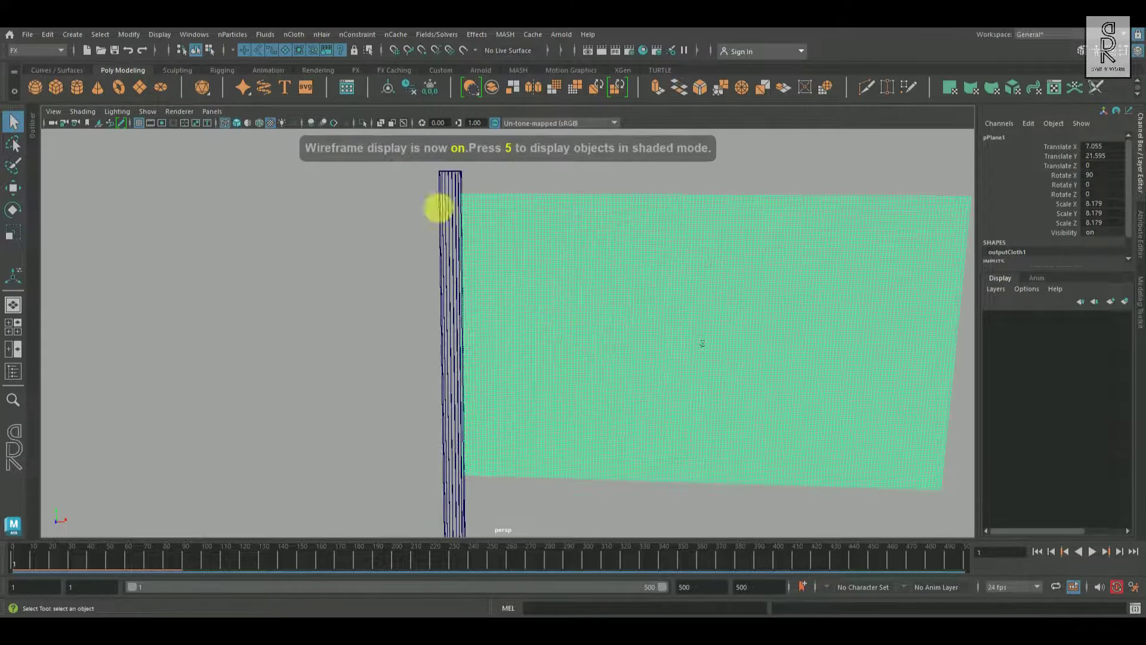
right_click(508, 238)
right_click_drag(507, 237, 417, 231)
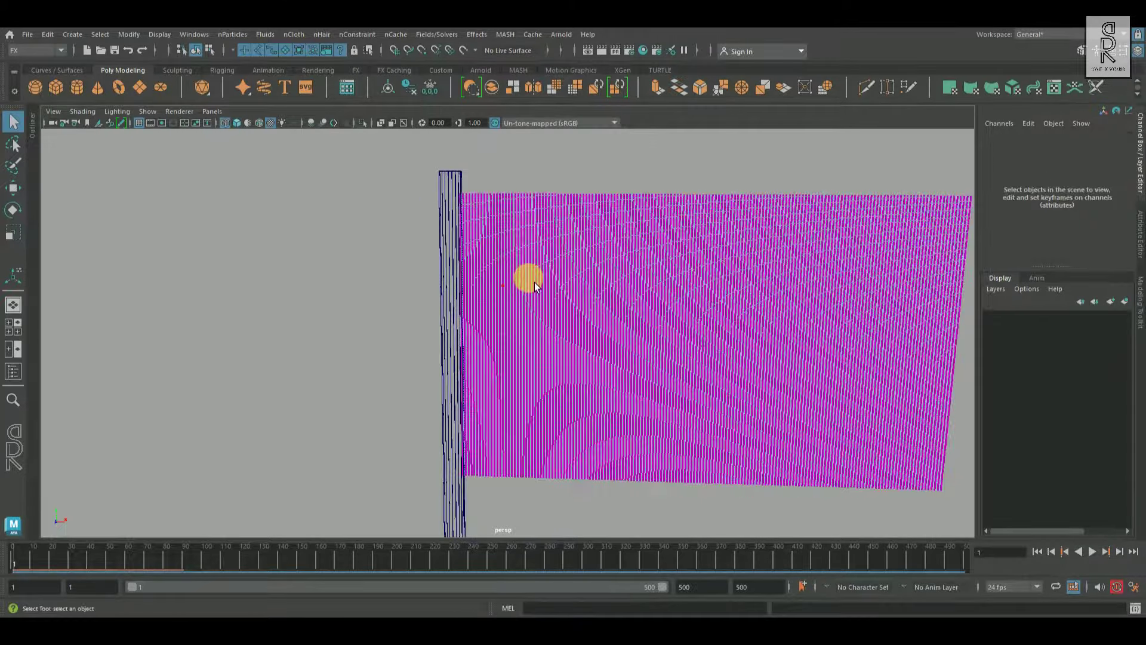
Select the flag's full vertex column along the pole and grow the selection by one ring
middle_click_drag(628, 411, 679, 505, "alt")
right_click_drag(577, 402, 769, 397, "alt")
middle_click_drag(693, 335, 684, 362, "alt")
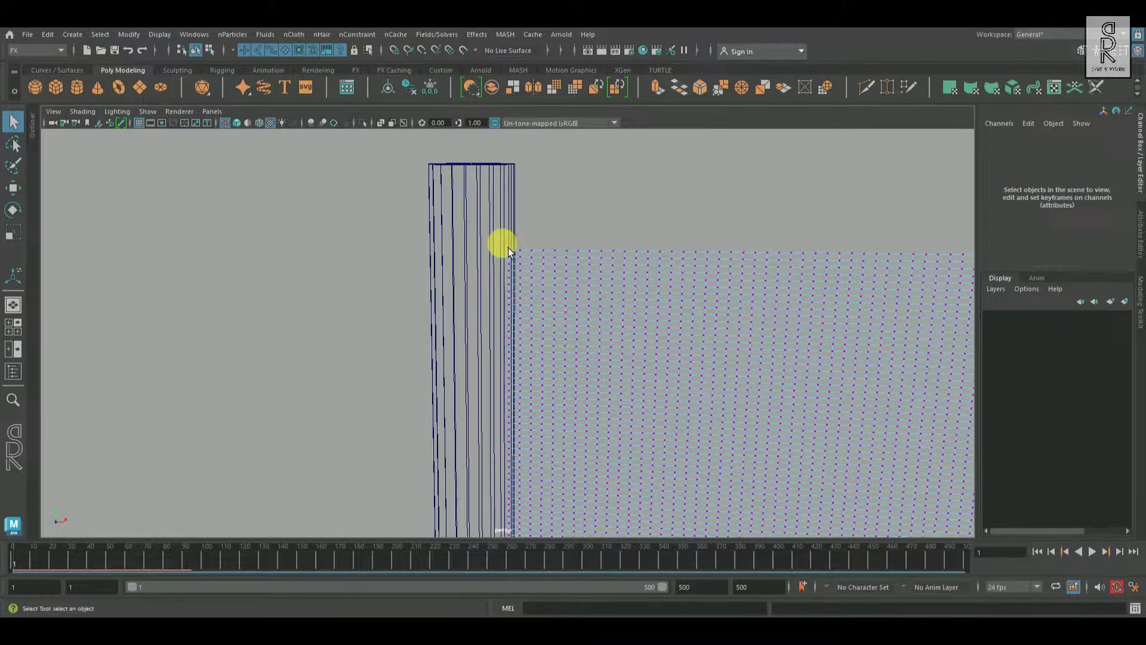
left_click(509, 249)
middle_click_drag(815, 388, 716, 197, "alt")
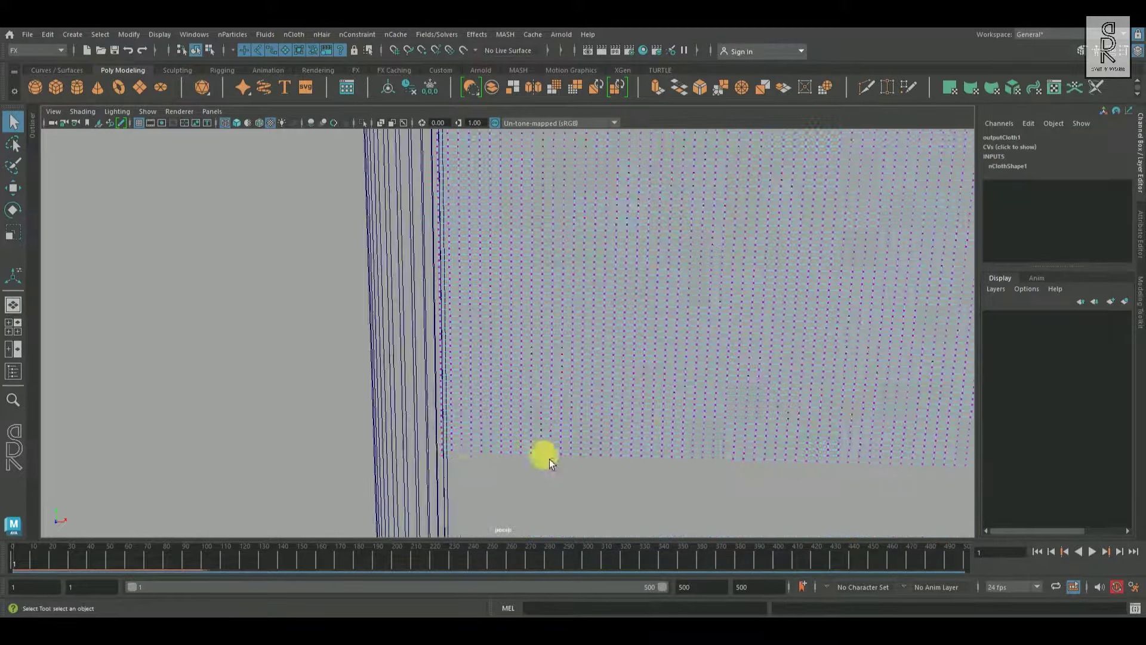
double_click(441, 452, "shift")
right_click_drag(544, 410, 391, 411, "alt")
middle_click_drag(570, 244, 547, 349, "alt")
key("shift+period")
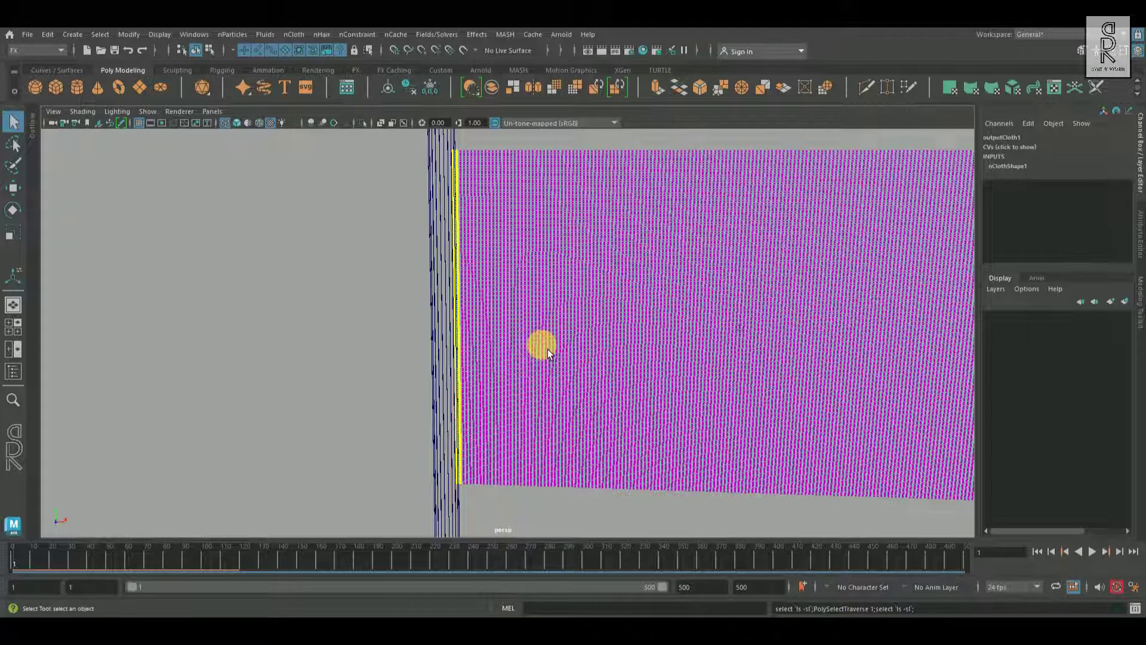
Add the pole to the vertex selection and create a Transform Constraint to hold the flag's edge
right_click_drag(548, 349, 250, 266, "alt")
left_click(422, 220, "shift")
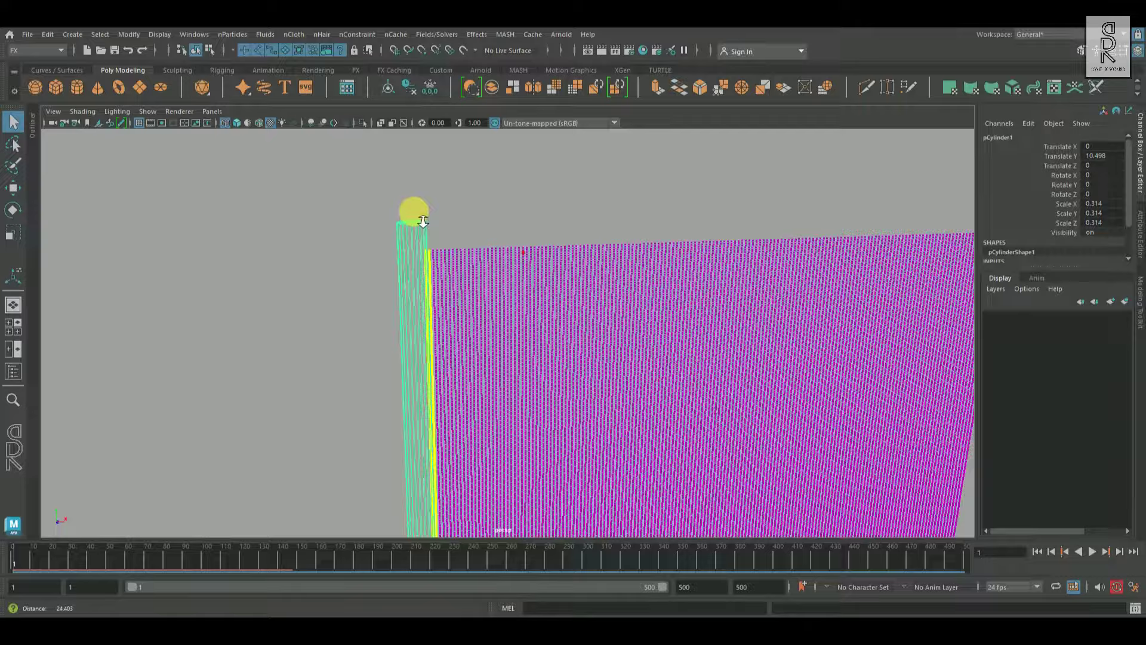
right_click_drag(421, 220, 315, 229, "alt")
middle_click_drag(724, 346, 716, 285, "alt")
right_click_drag(612, 291, 435, 146, "alt")
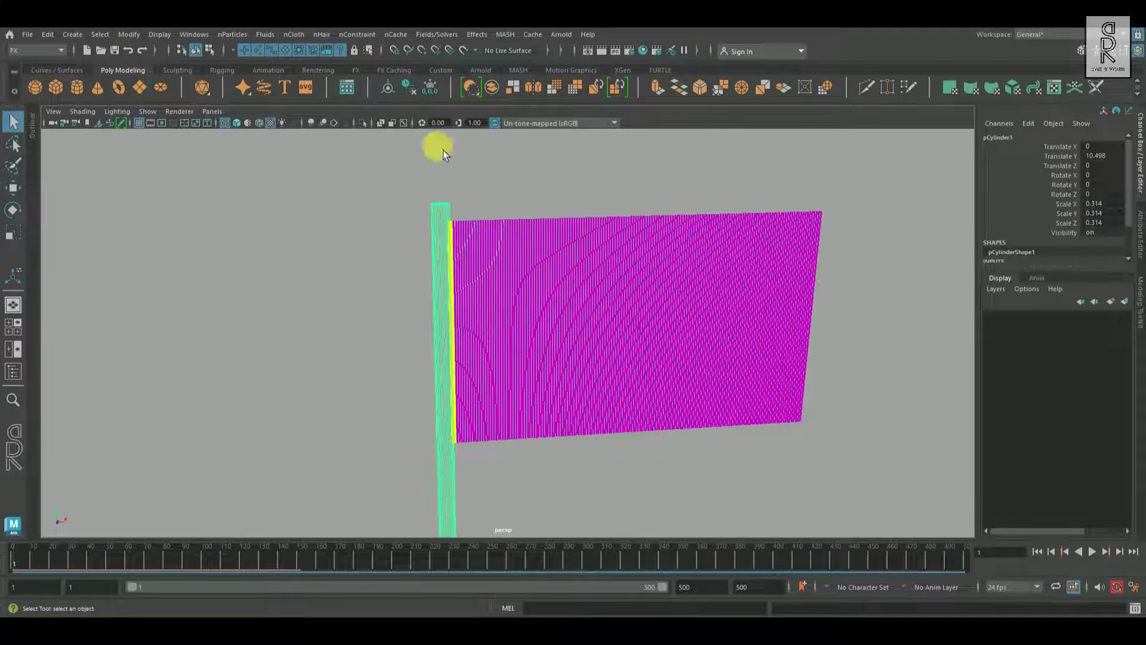
left_click(358, 34)
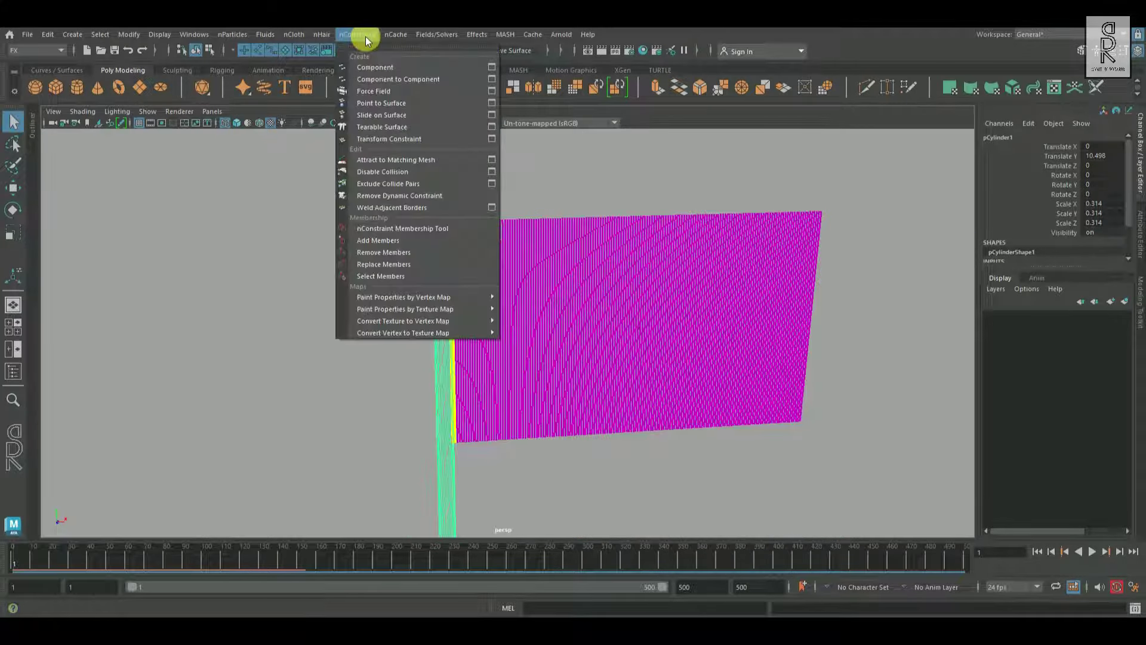
left_click(427, 137)
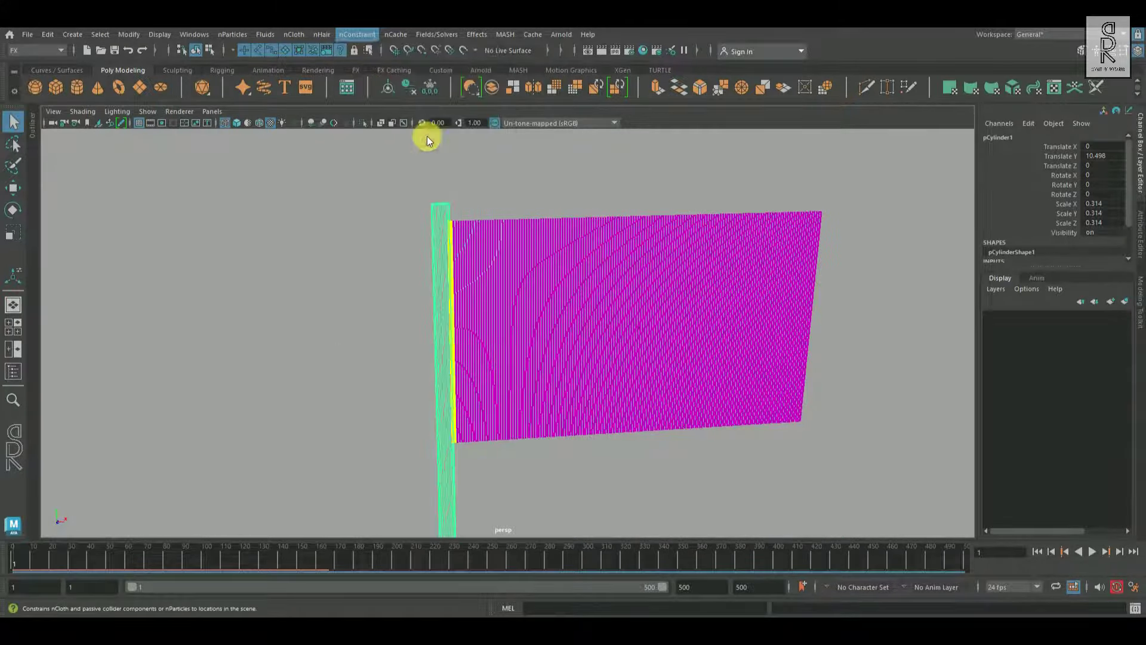
Play the constrained cloth simulation in textured display and rewind to the first frame
key("6")
left_click(1094, 552)
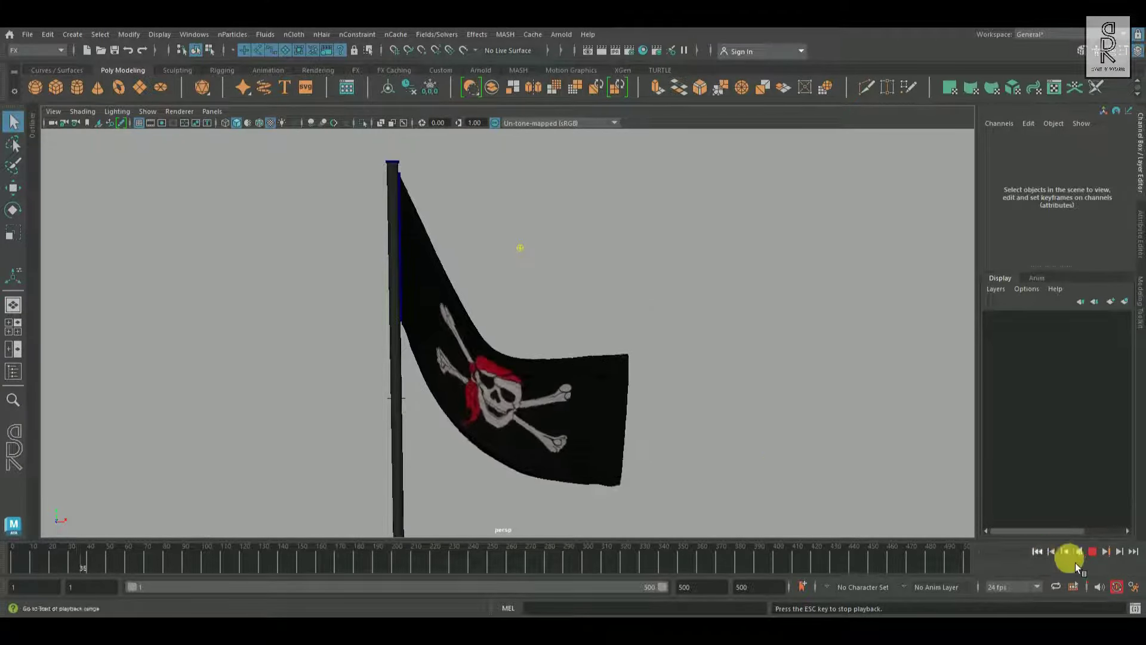
left_click(1044, 556)
middle_click_drag(525, 323, 597, 394, "alt")
scroll(488, 404, "up", 4)
Show the Outliner, select dynamicConstraint1, and turn off its Display Connections option
left_click(13, 371)
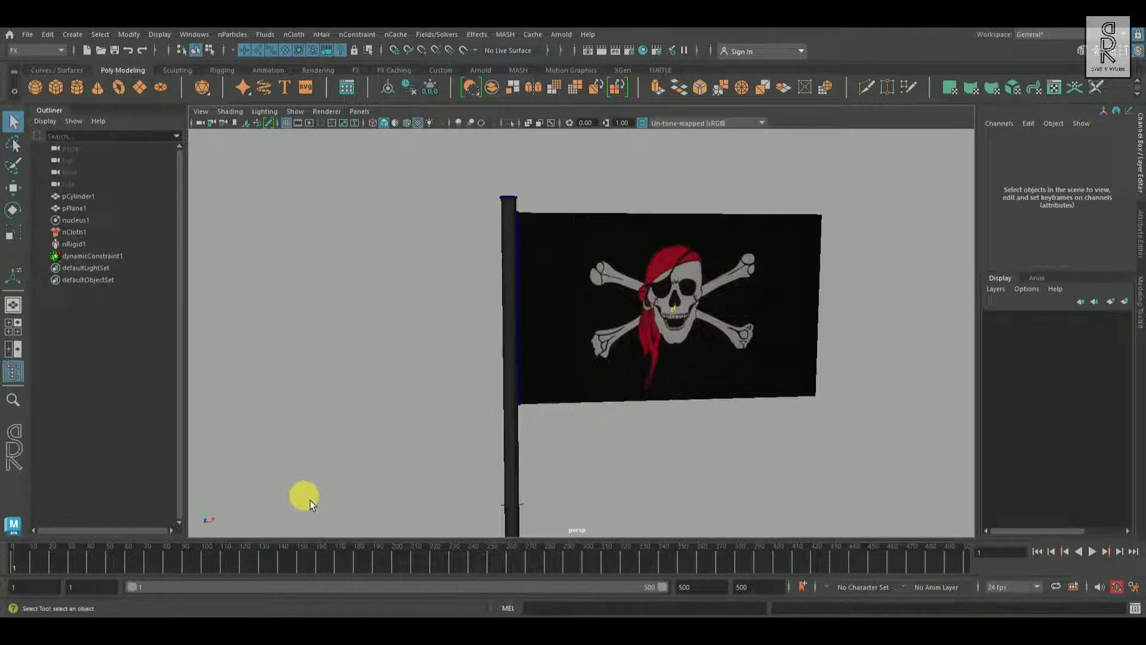
left_click(90, 256)
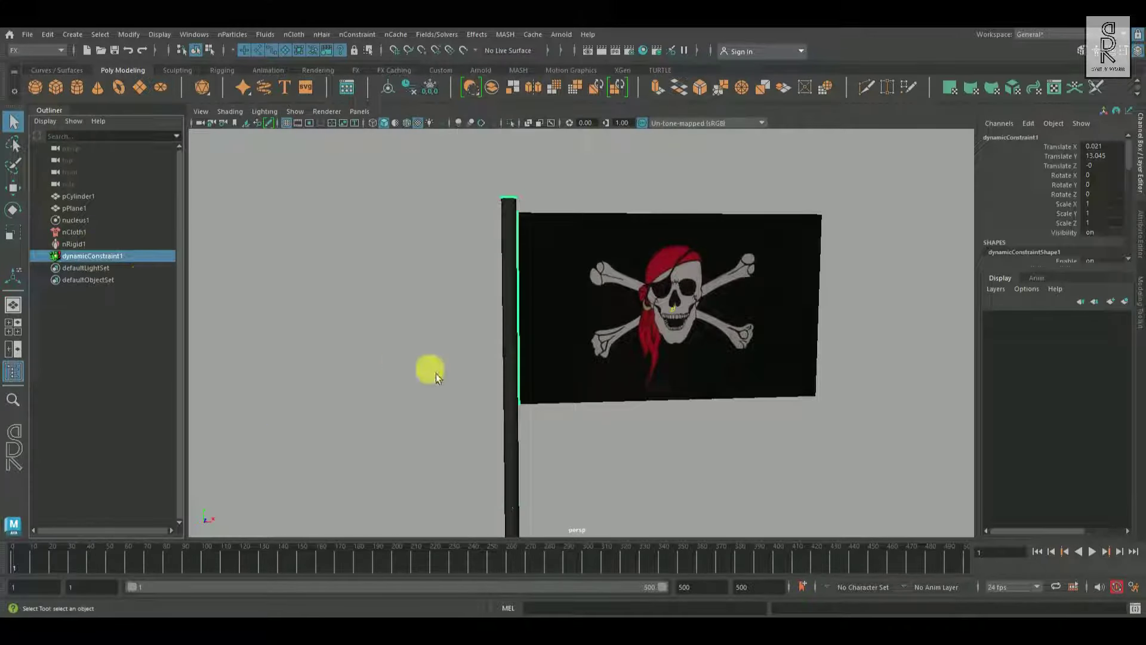
left_click(1139, 233)
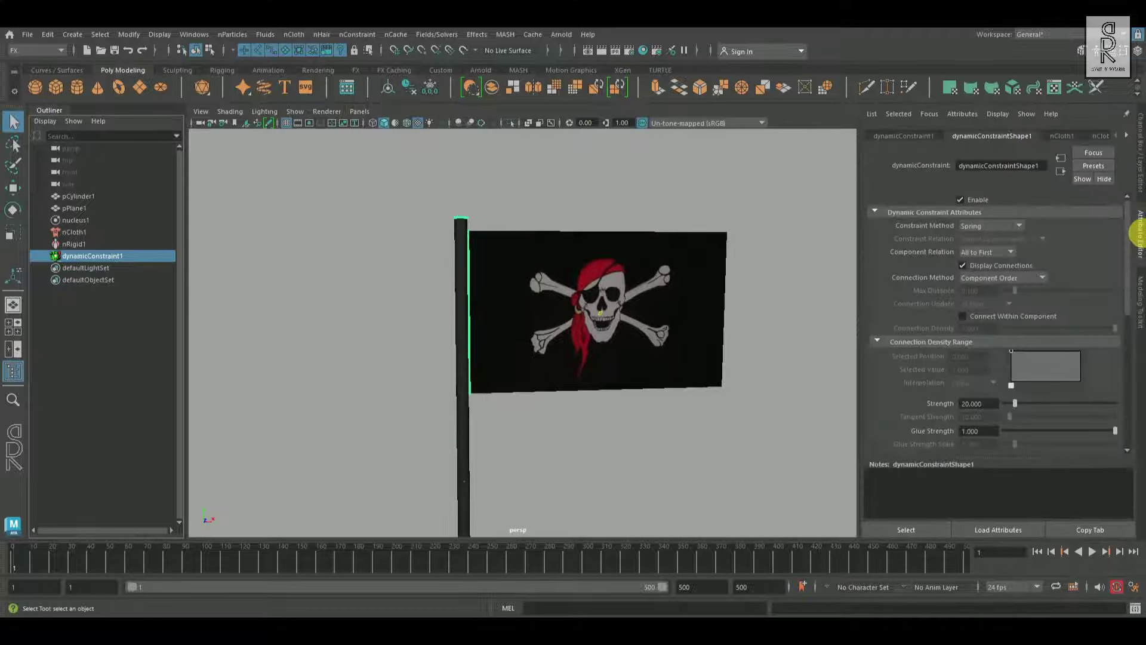
left_click(998, 271)
left_click(998, 271)
left_click(998, 270)
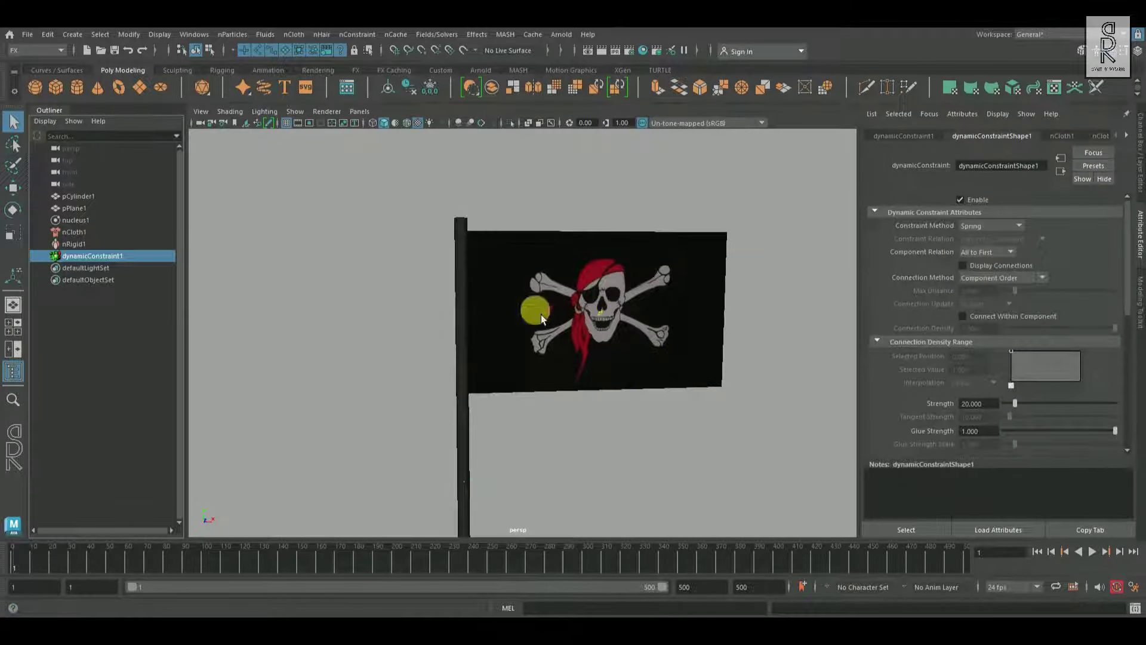
Deselect everything, bring the whole flag and pole into view, and play the simulation
left_click_drag(755, 392, 729, 389, "alt")
middle_click_drag(762, 384, 678, 343, "alt")
left_click(750, 410)
right_click_drag(749, 410, 733, 402, "alt")
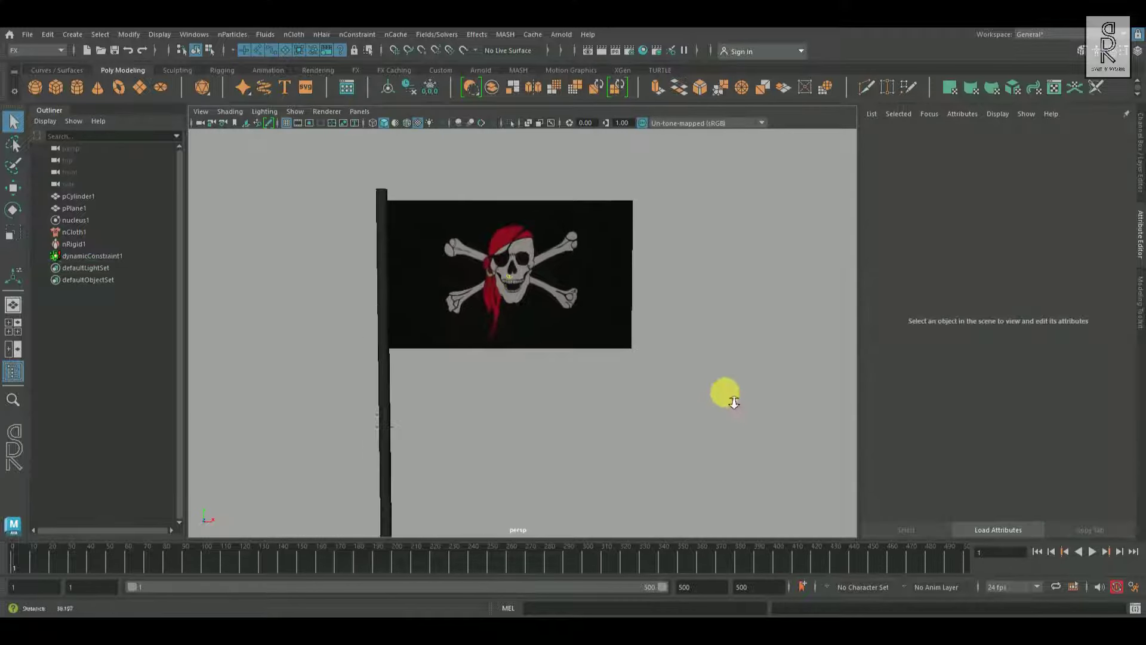
left_click_drag(734, 402, 701, 366, "alt")
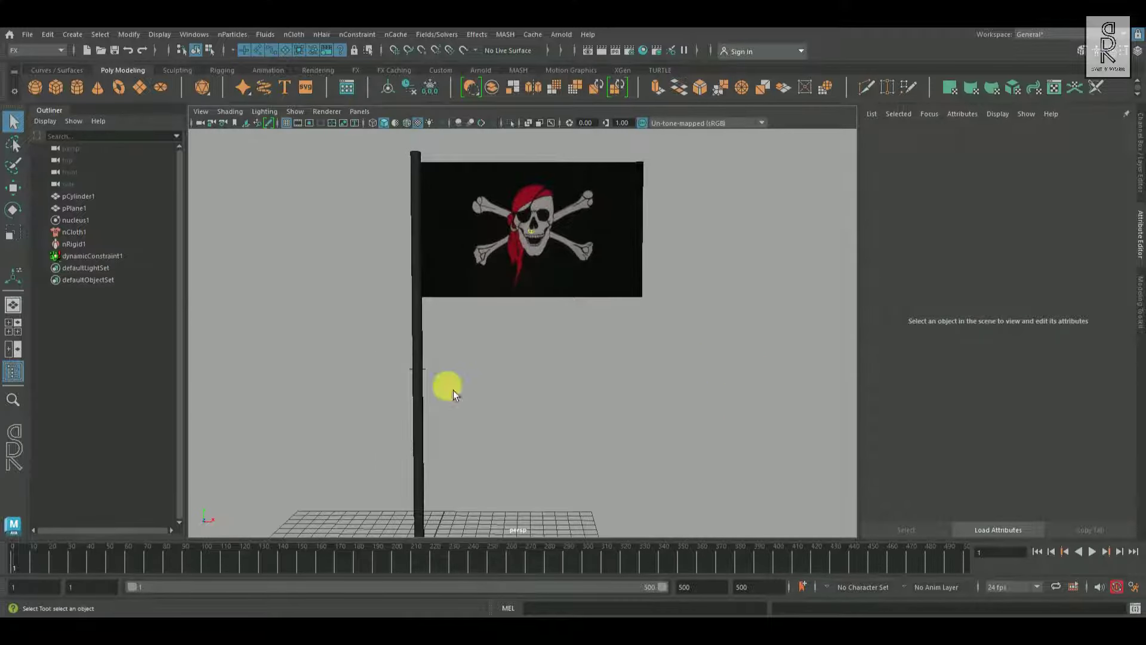
left_click_drag(453, 394, 584, 379, "alt")
left_click(1092, 551)
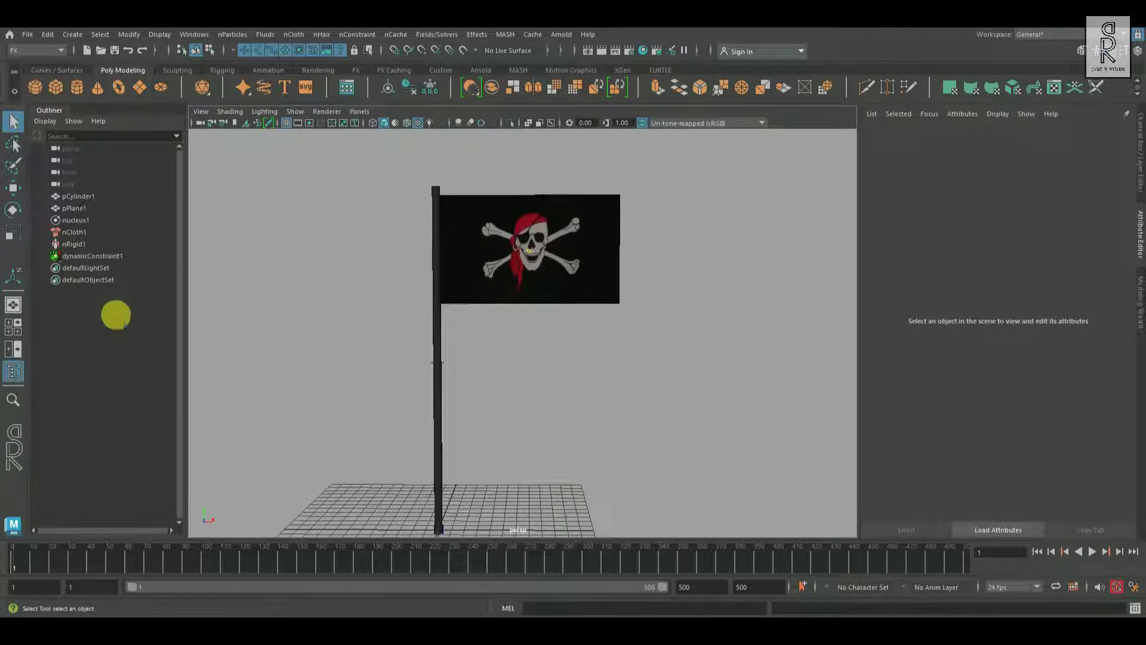
Set the nucleus1 solver's Wind Speed to 25 and play the simulation
left_click(83, 221)
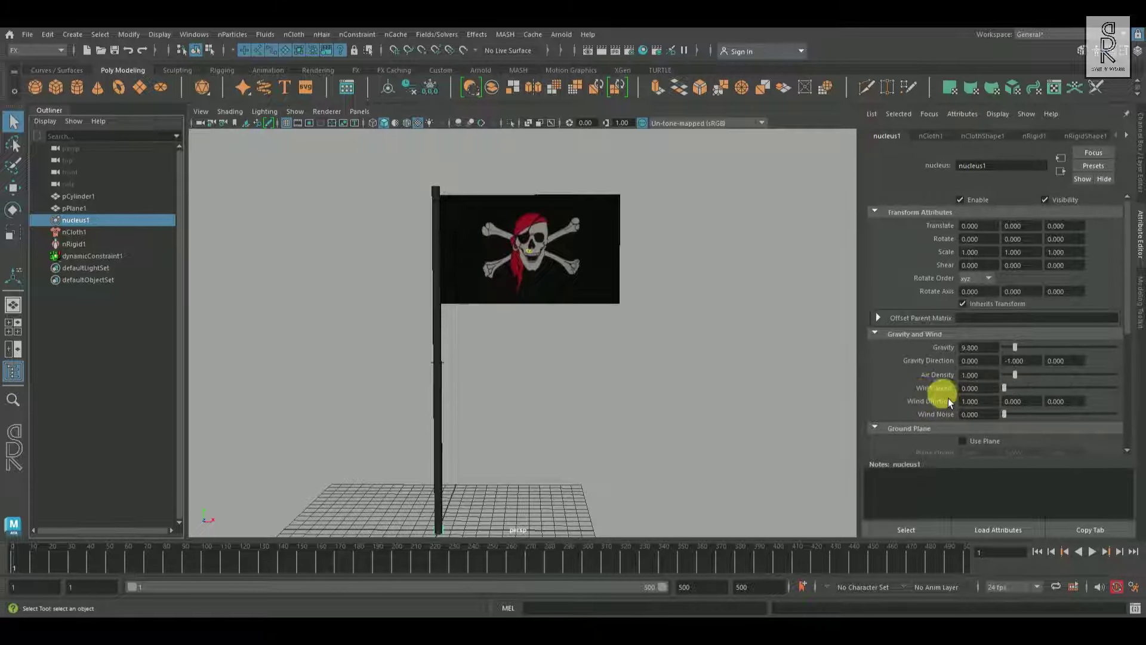
left_click(982, 389)
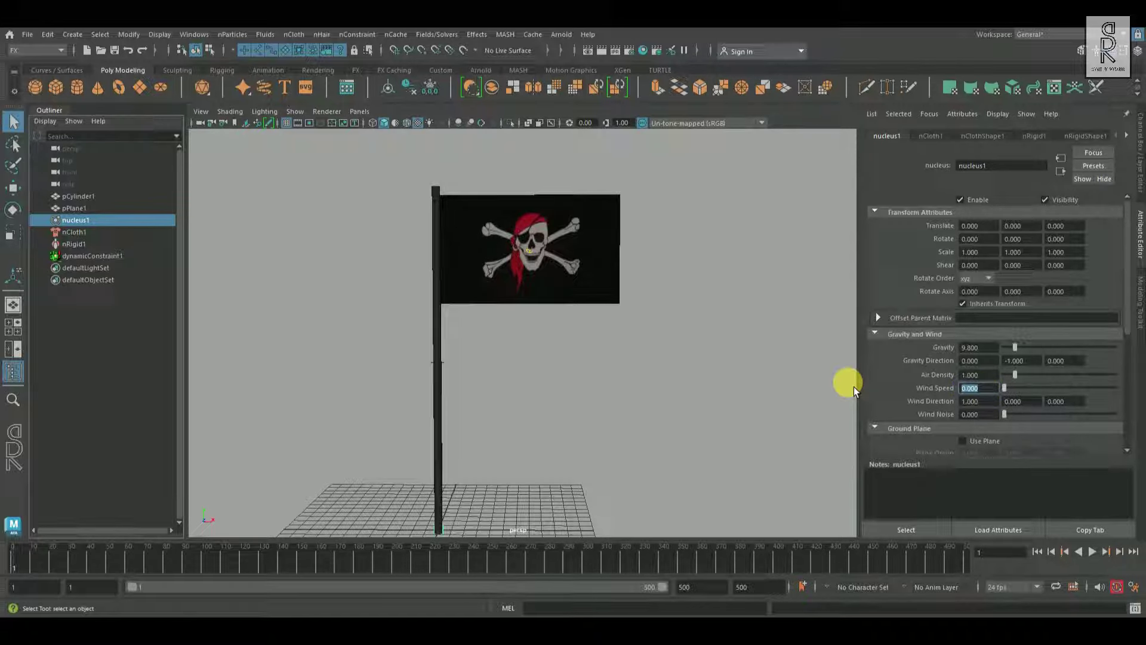
type("25")
key("Return")
left_click(1096, 555)
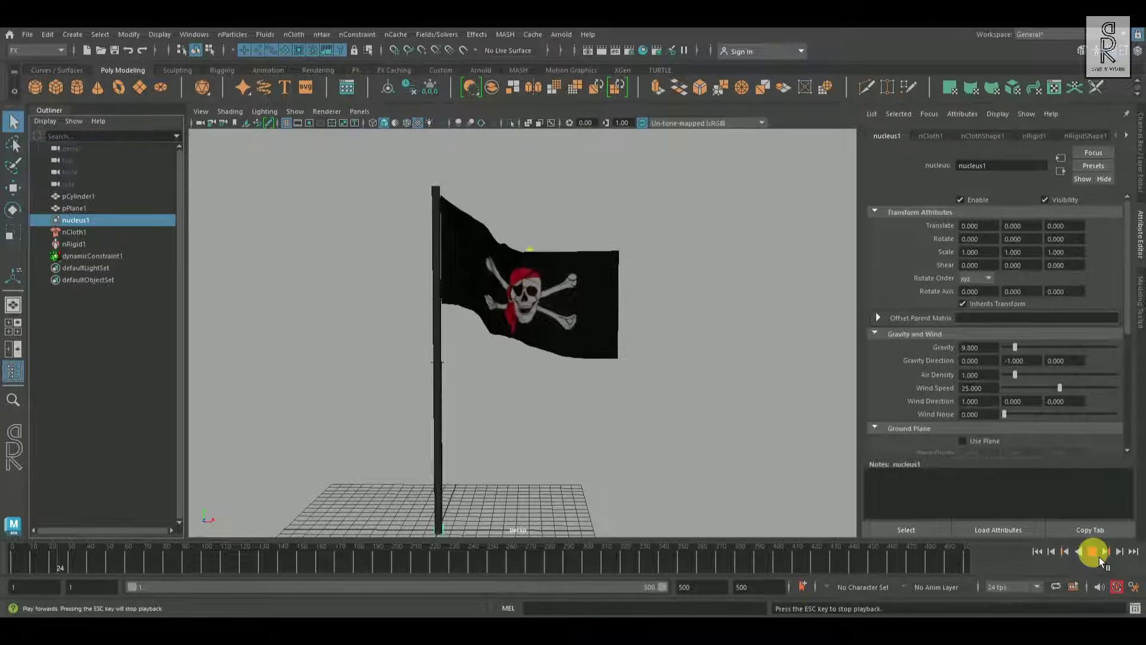
Set the solver's Wind Speed to 35 and replay the simulation from the first frame
left_click(991, 388)
type("35")
key("Return")
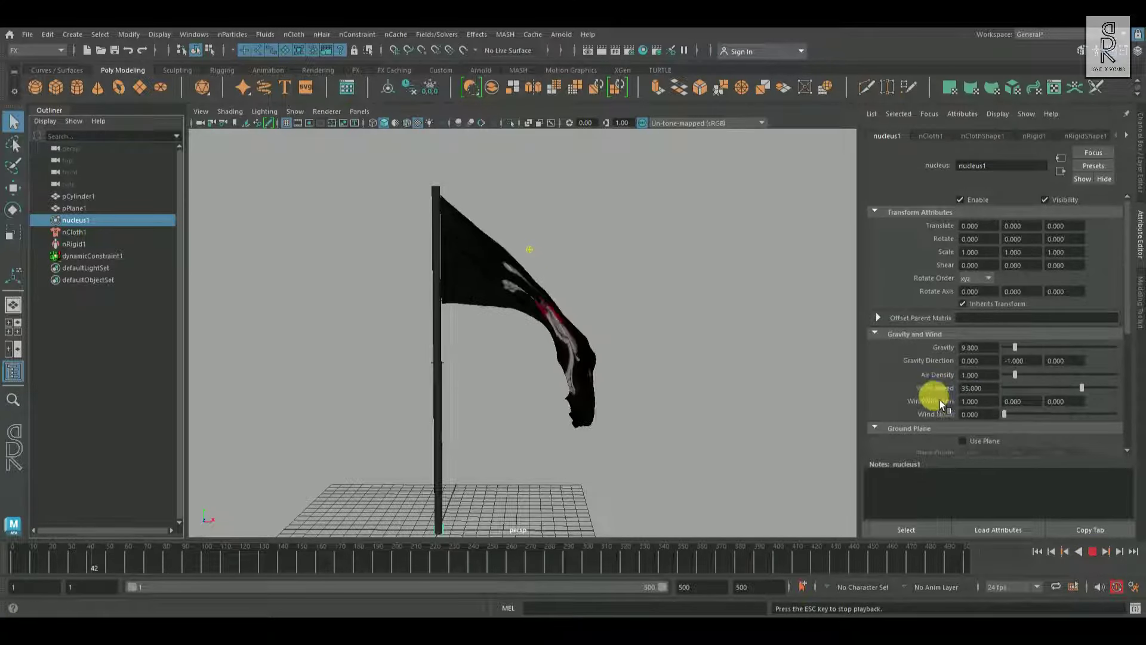
left_click(1051, 552)
left_click(1100, 558)
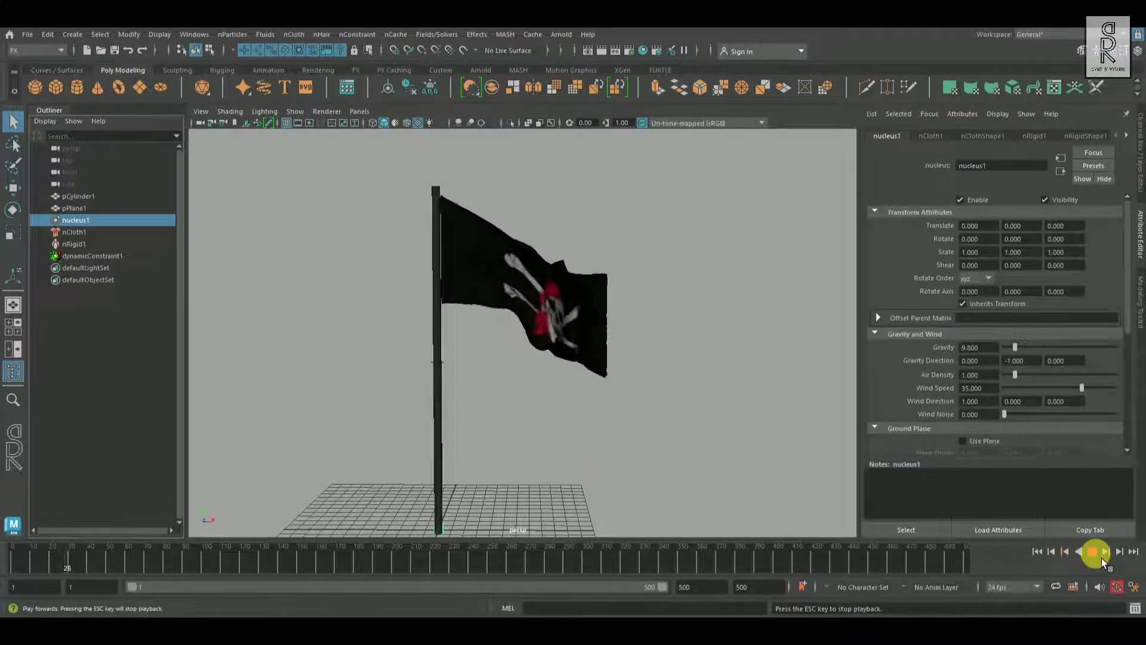
left_click(1101, 557)
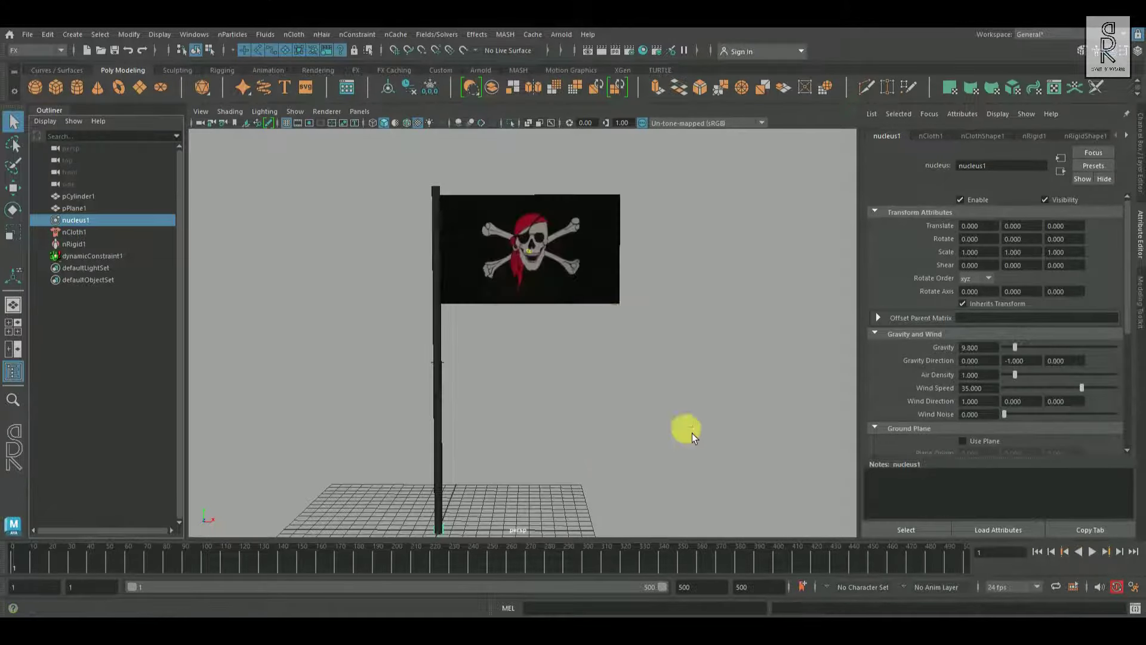
Select the flag, set its nCloth Stretch Resistance to 200, and raise its Compression Resistance
left_click(559, 251)
middle_click_drag(532, 253, 530, 279, "alt")
scroll(531, 279, "up", 2)
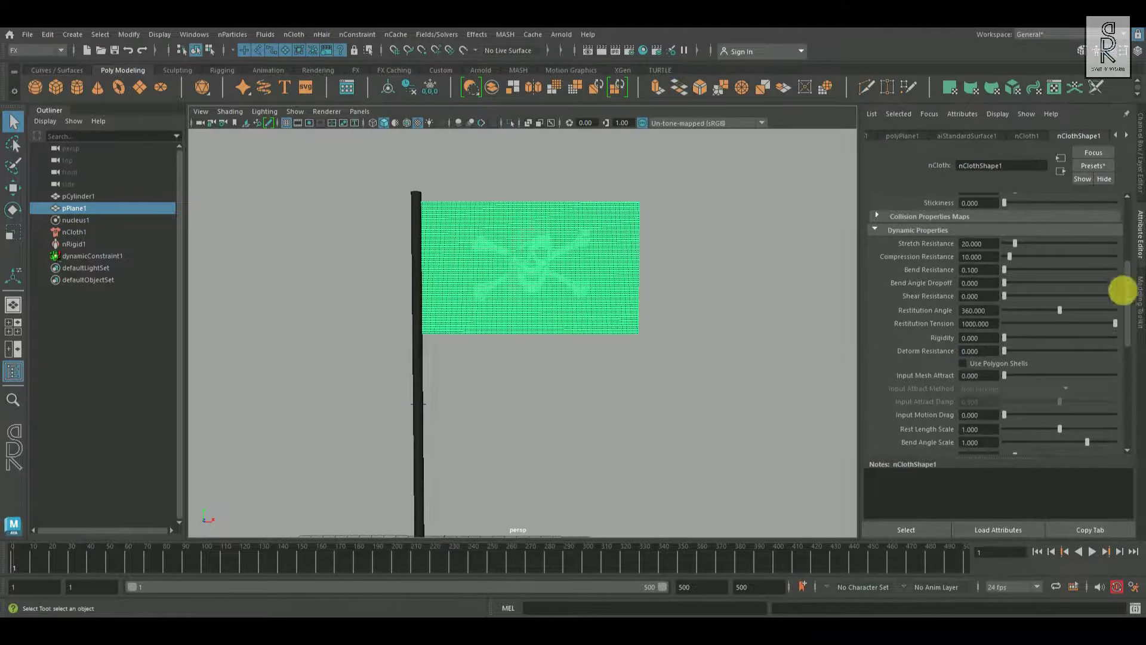
left_click_drag(1136, 286, 1126, 231)
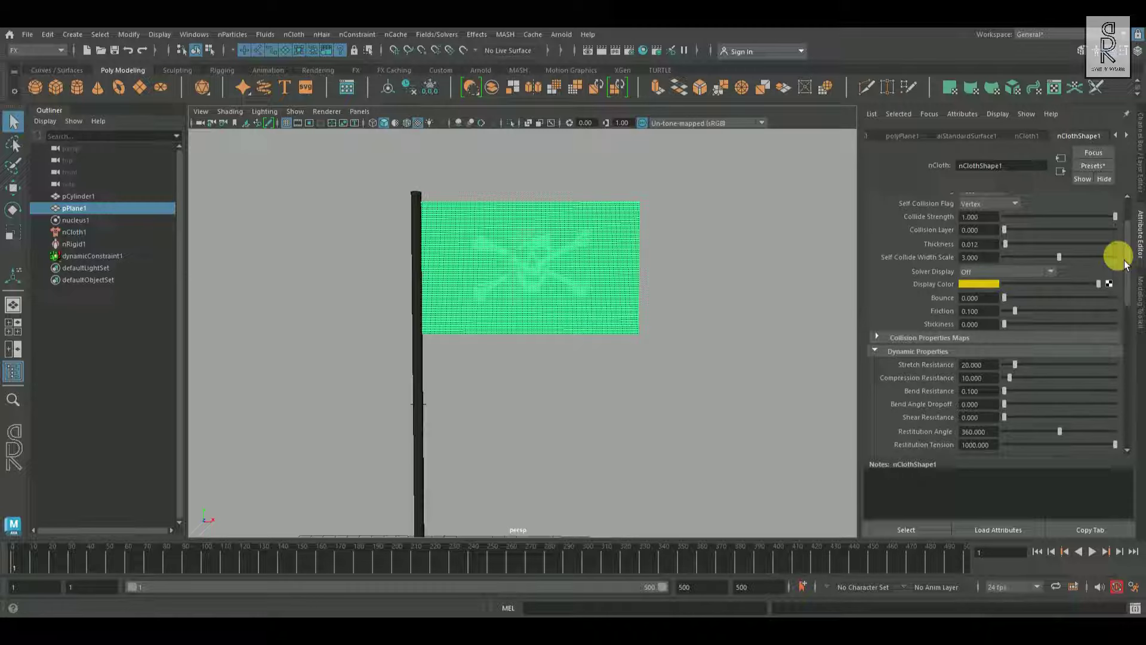
scroll(1135, 266, "down", 1)
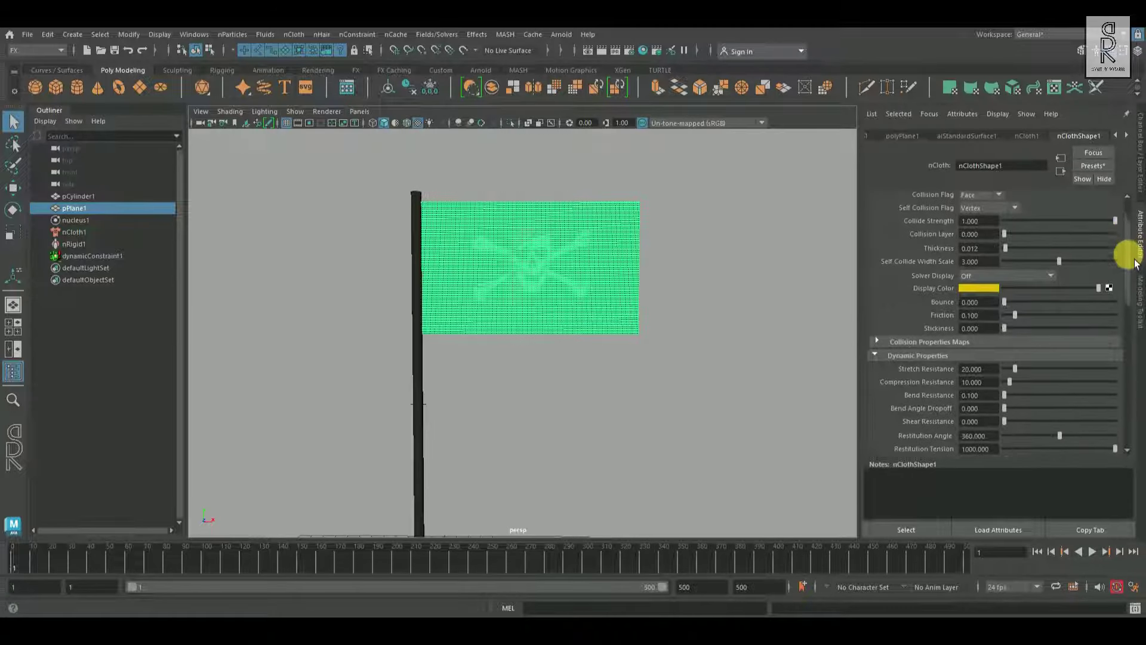
scroll(1135, 267, "down", 5)
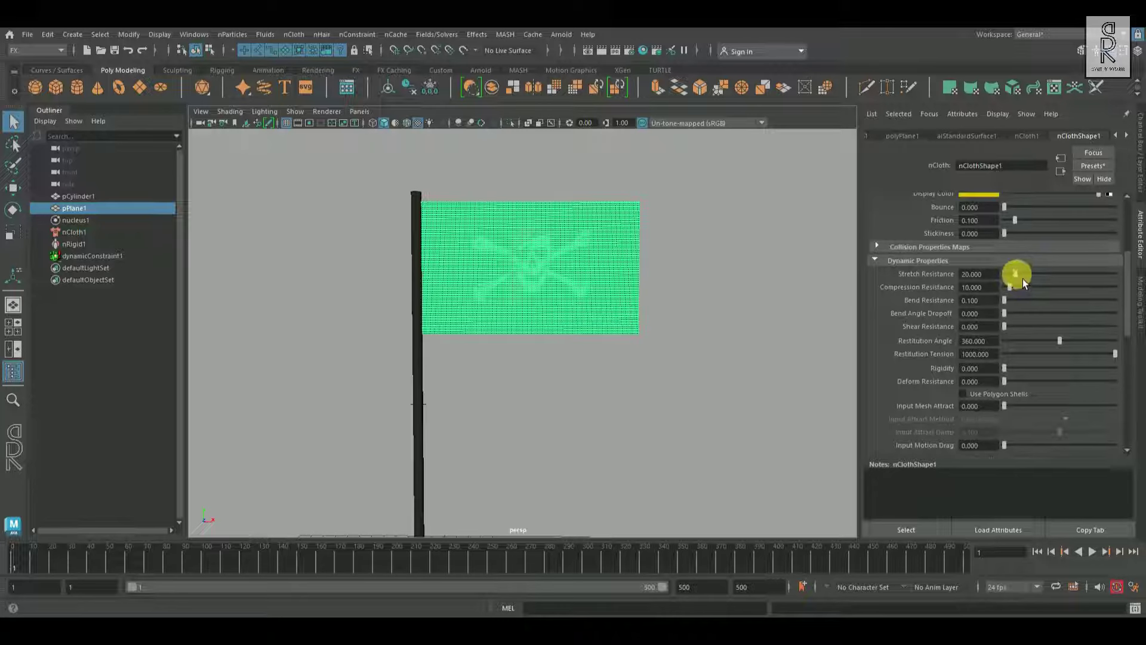
left_click_drag(1022, 278, 1142, 283)
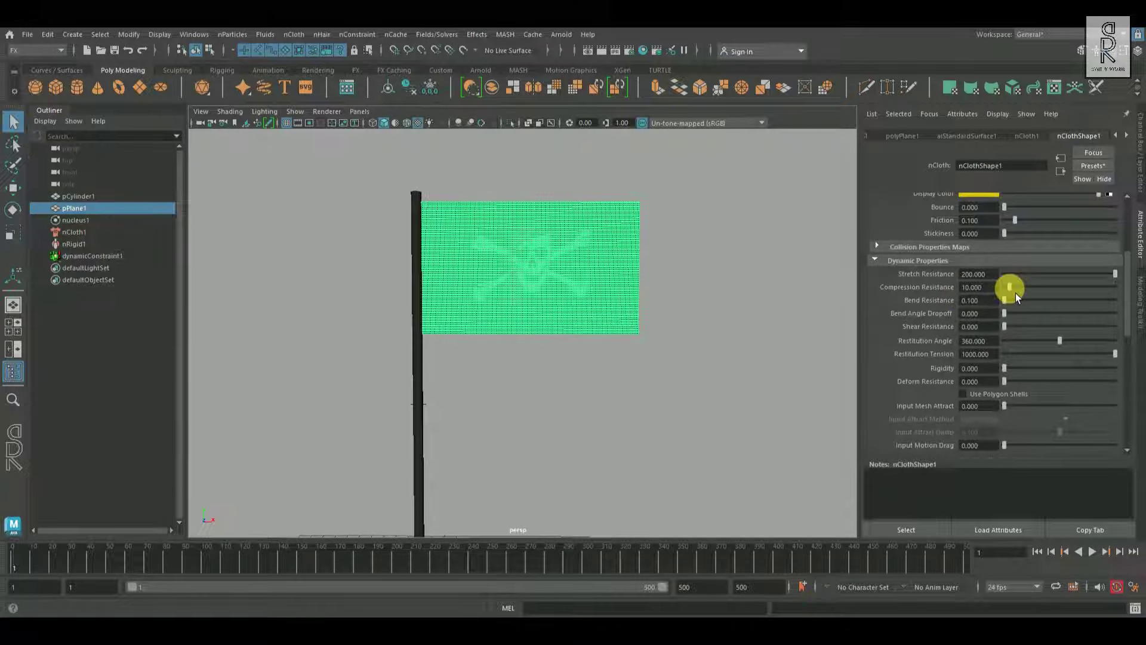
left_click_drag(1015, 291, 1133, 349)
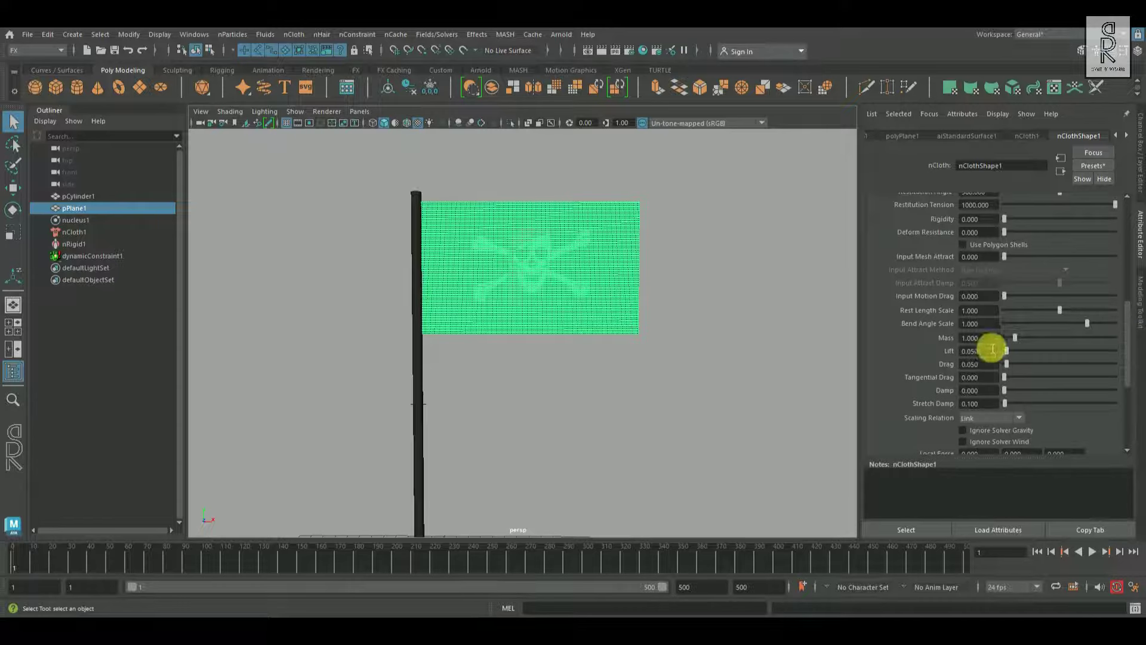
Set the flag's nCloth Mass to 3 and Damp to 1, and deselect the flag
left_click_drag(991, 338, 873, 345)
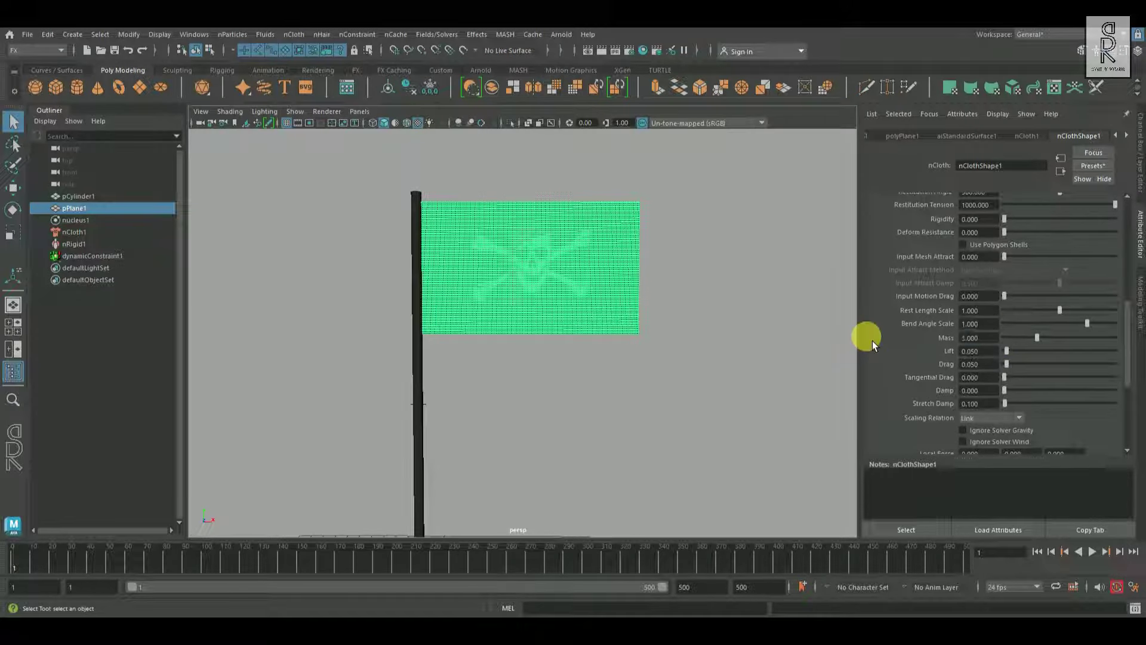
left_click_drag(991, 390, 923, 392)
type("1")
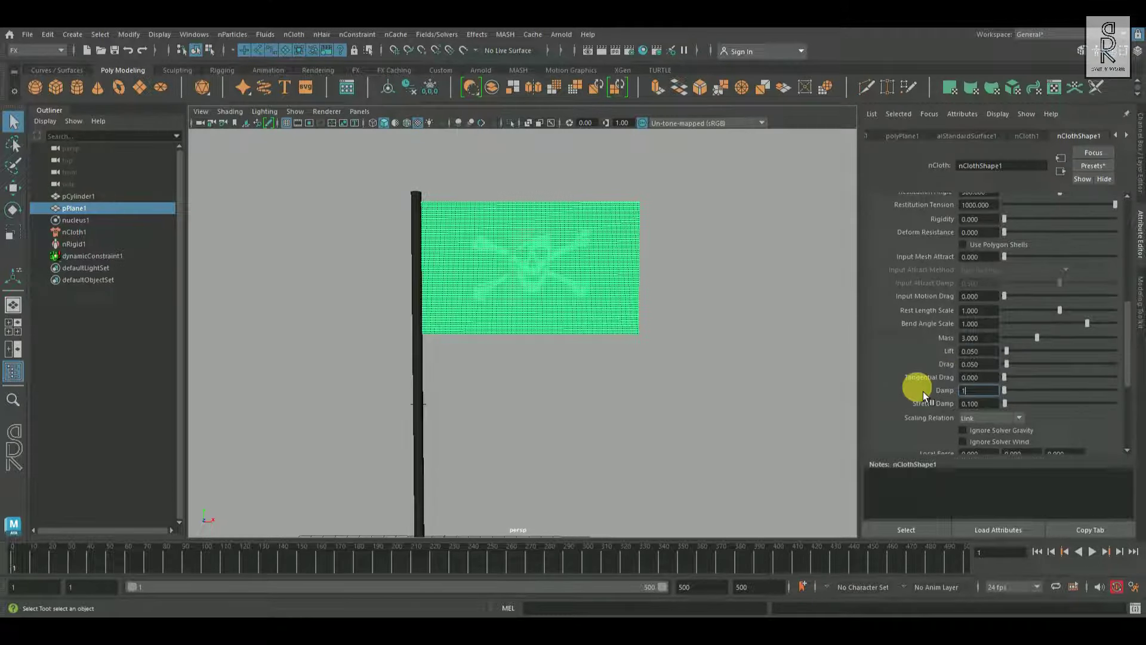
left_click(714, 357)
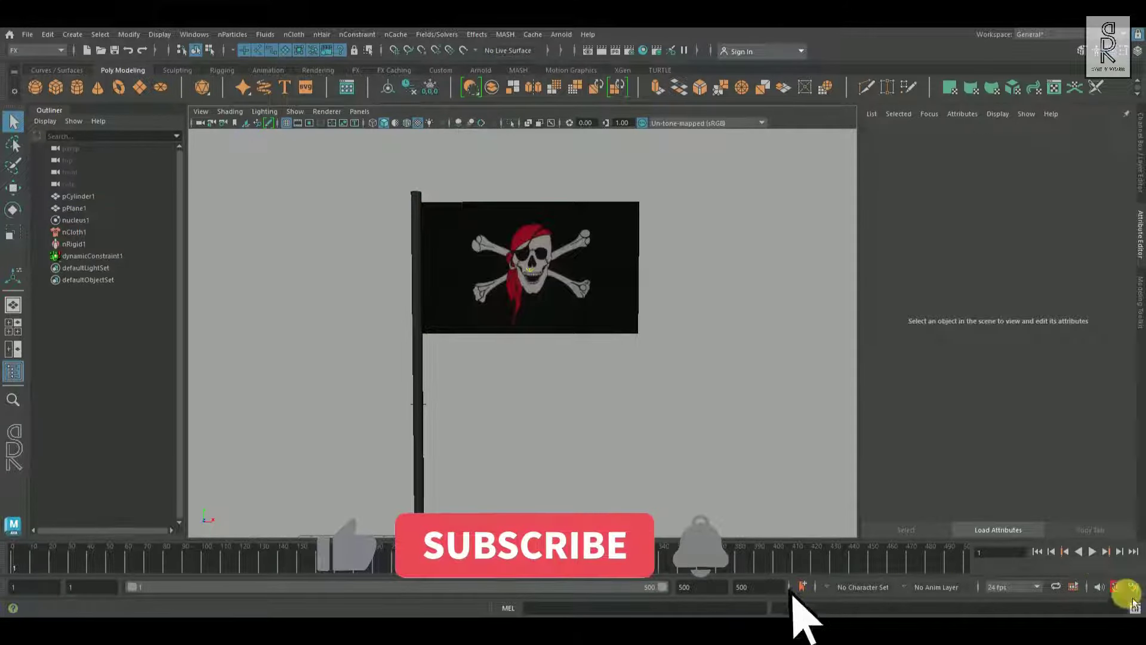
Play the simulation to check the new cloth properties, stop it, and rewind to the first frame
left_click(1099, 561)
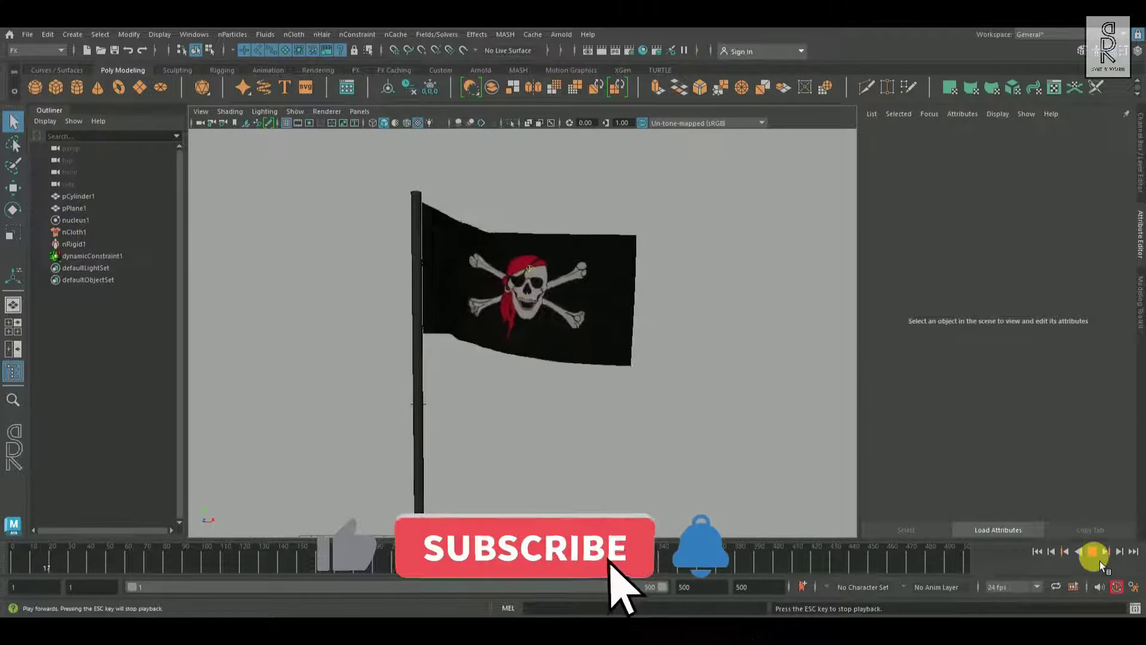
left_click(1088, 559)
left_click(1037, 552)
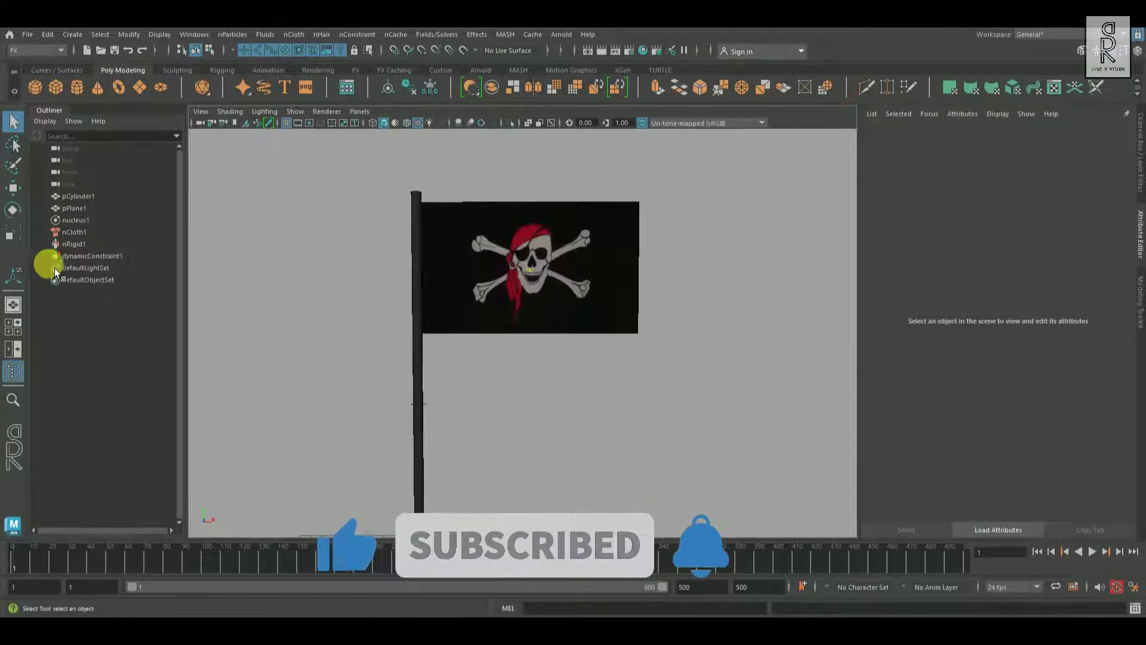
Set the nucleus1 solver's Air Density to 5, then play and stop the simulation
left_click(96, 220)
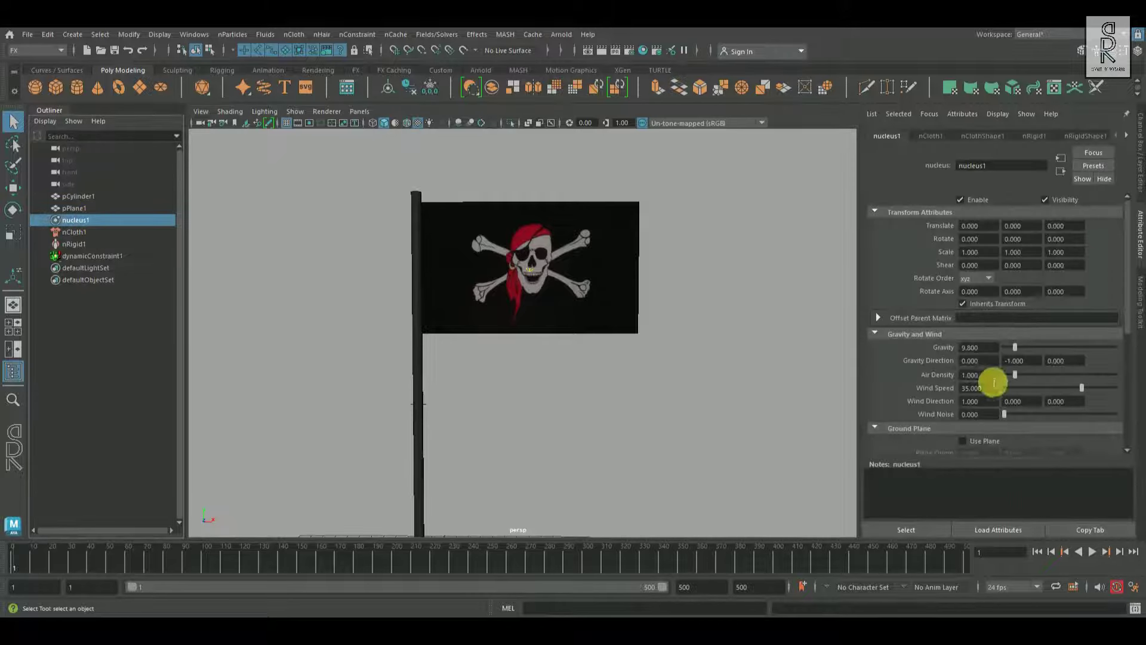
type("5")
key("Return")
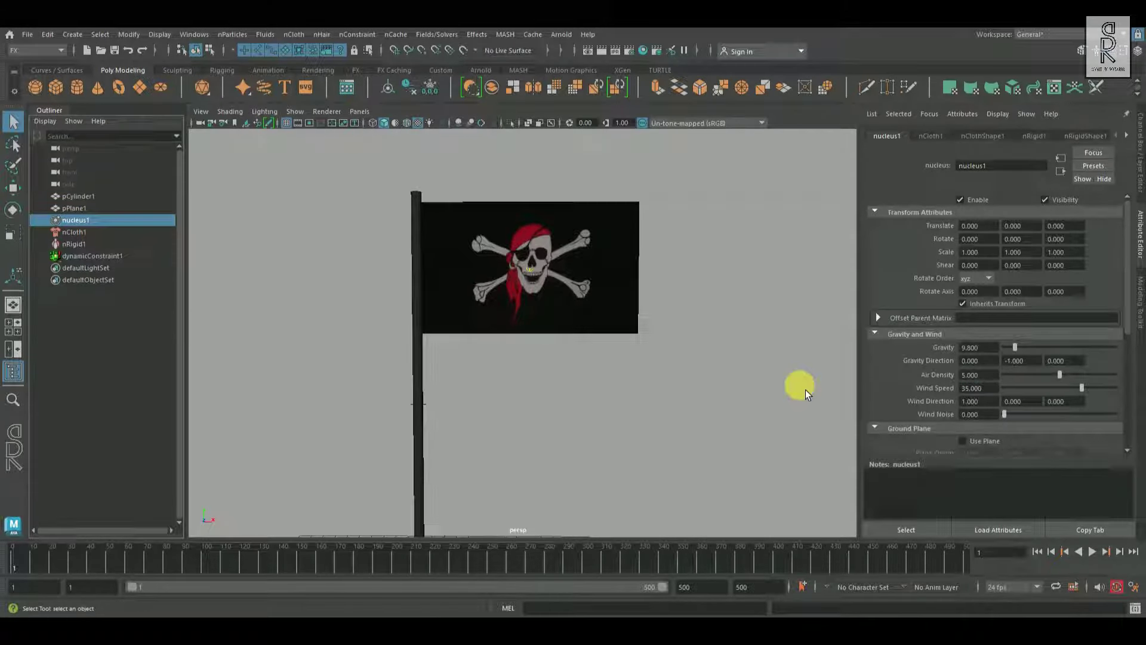
left_click(1099, 557)
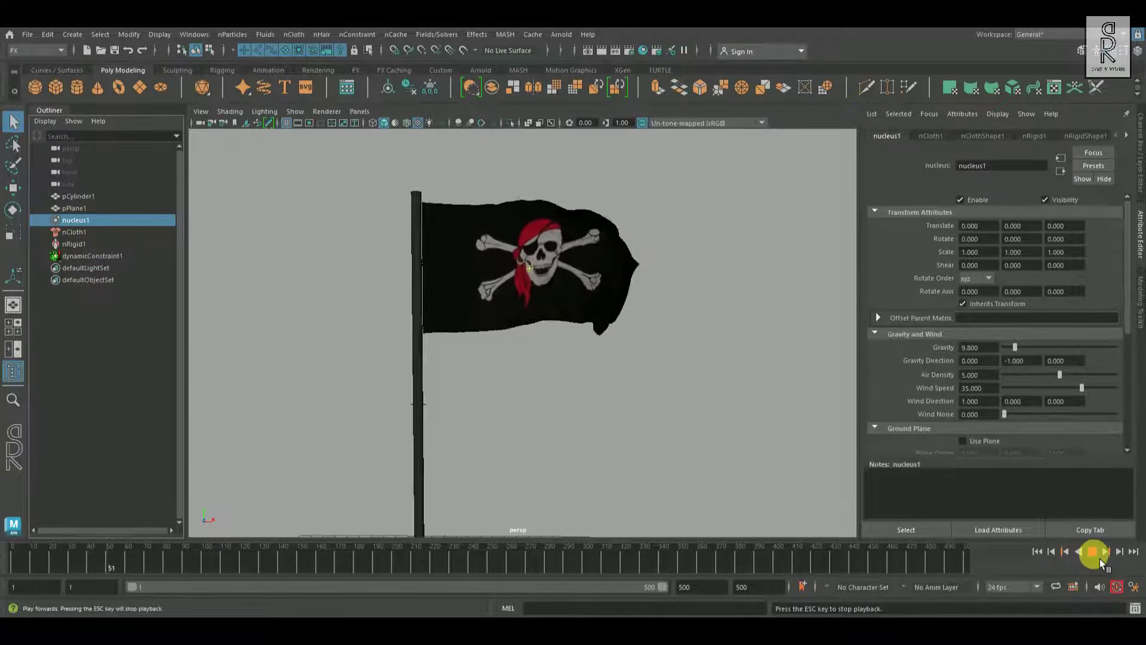
left_click(1099, 558)
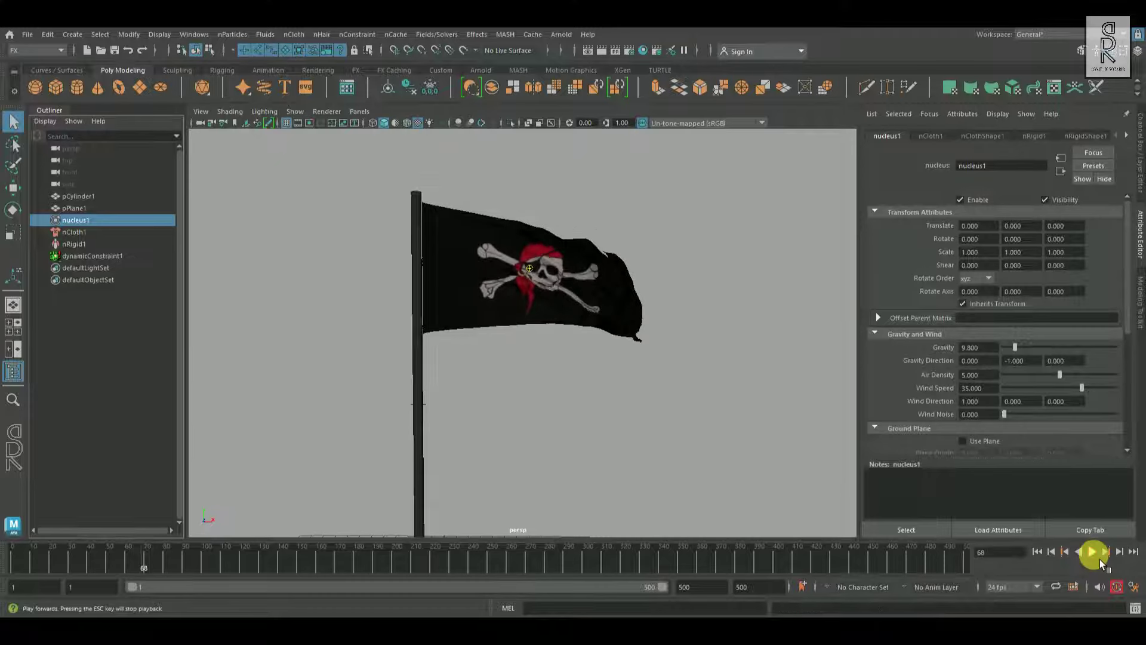
Display the scene shaded without textures and replay the simulation from the first frame to inspect the folds
left_click_drag(642, 234, 655, 305, "alt")
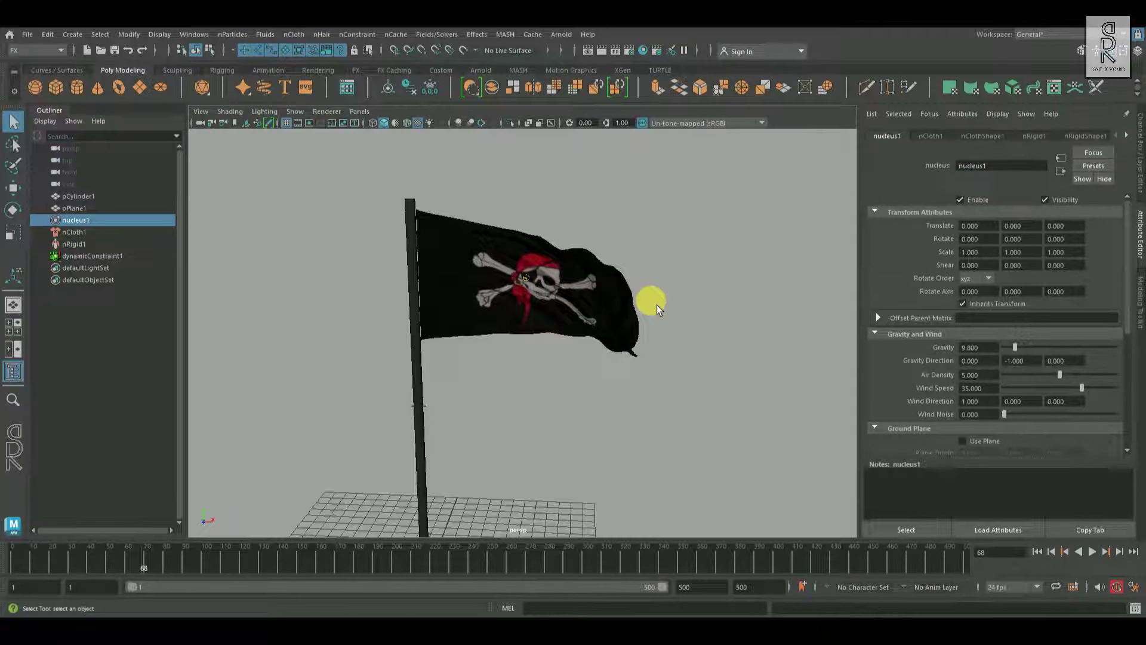
key("5")
left_click_drag(651, 391, 669, 338, "alt")
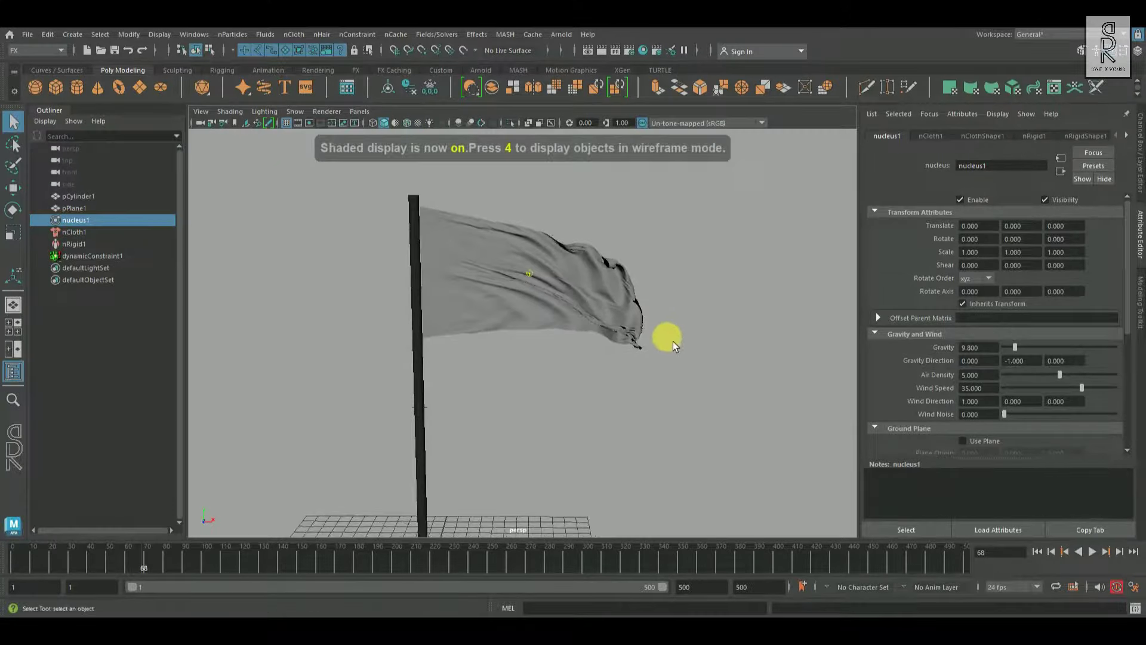
left_click(1044, 554)
left_click(1099, 557)
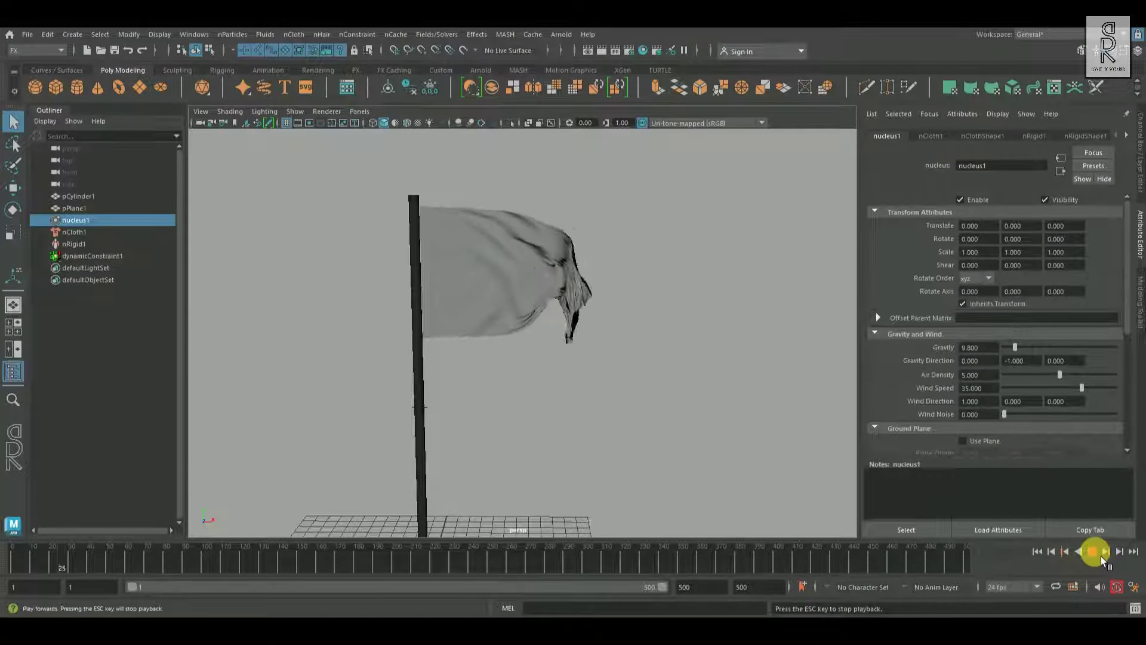
left_click(1101, 557)
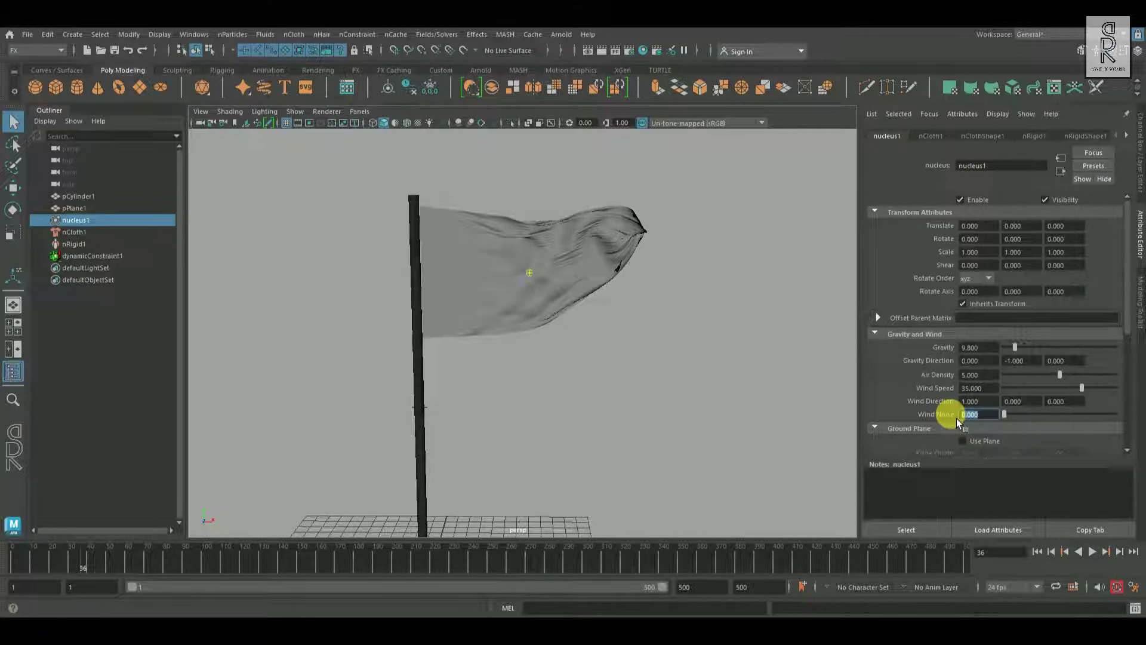
Set the solver's Wind Noise to 1 and replay the simulation from the first frame
type("1")
key("Return")
left_click(1090, 551)
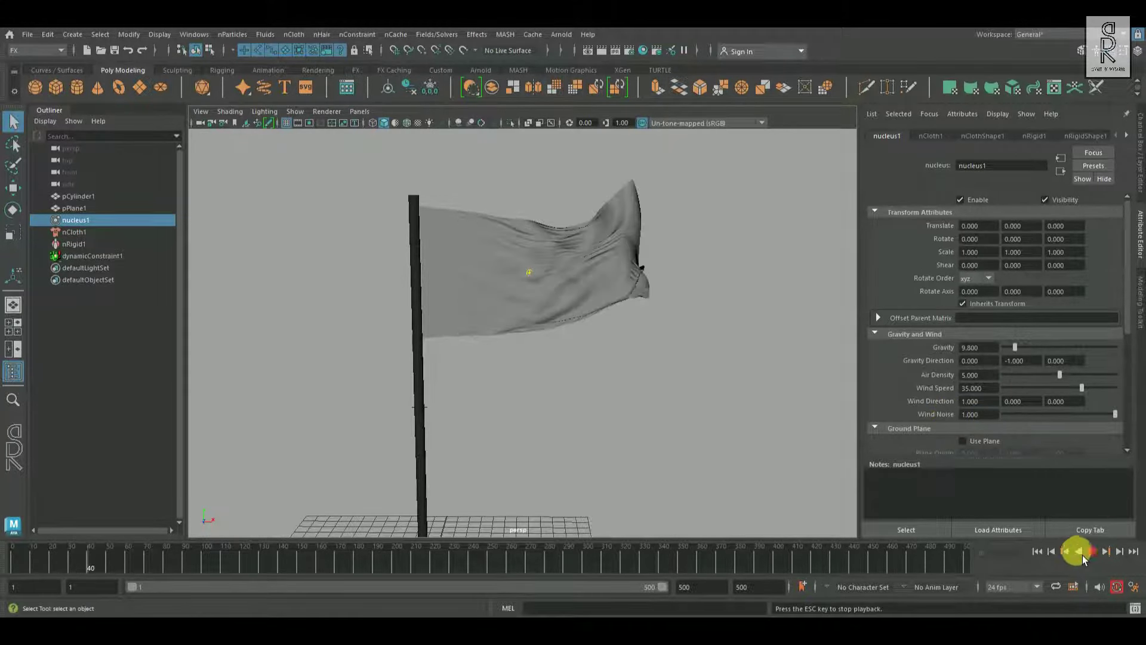
left_click(1042, 552)
left_click(1096, 554)
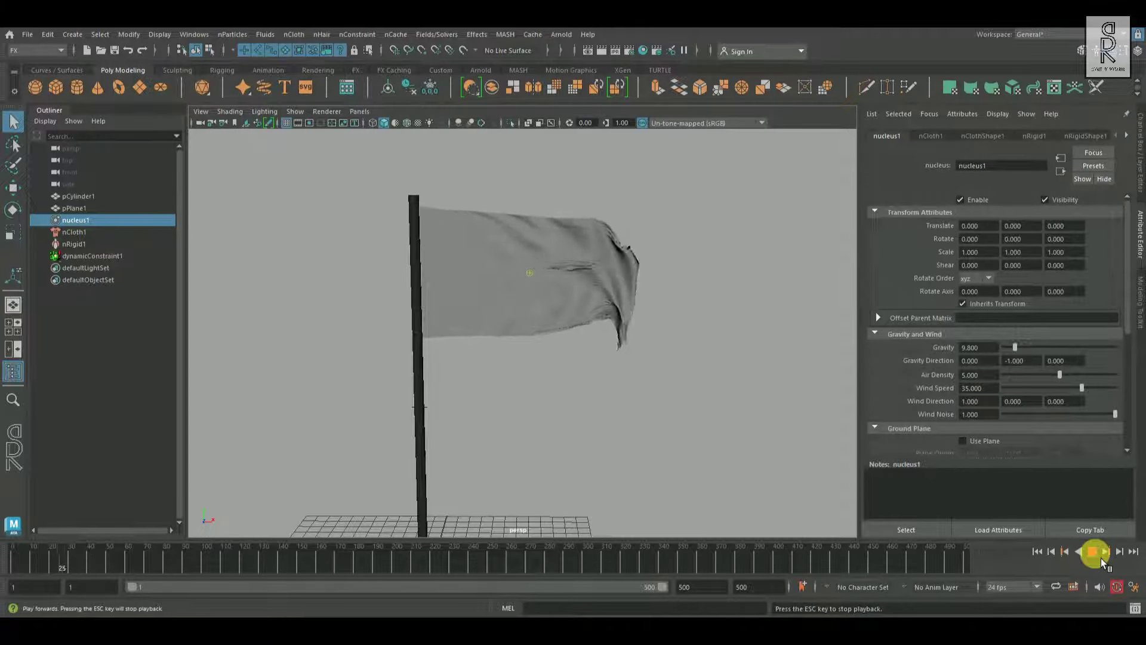
Stop the playback and inspect the flag mesh and the nCloth1 attributes
key("Escape")
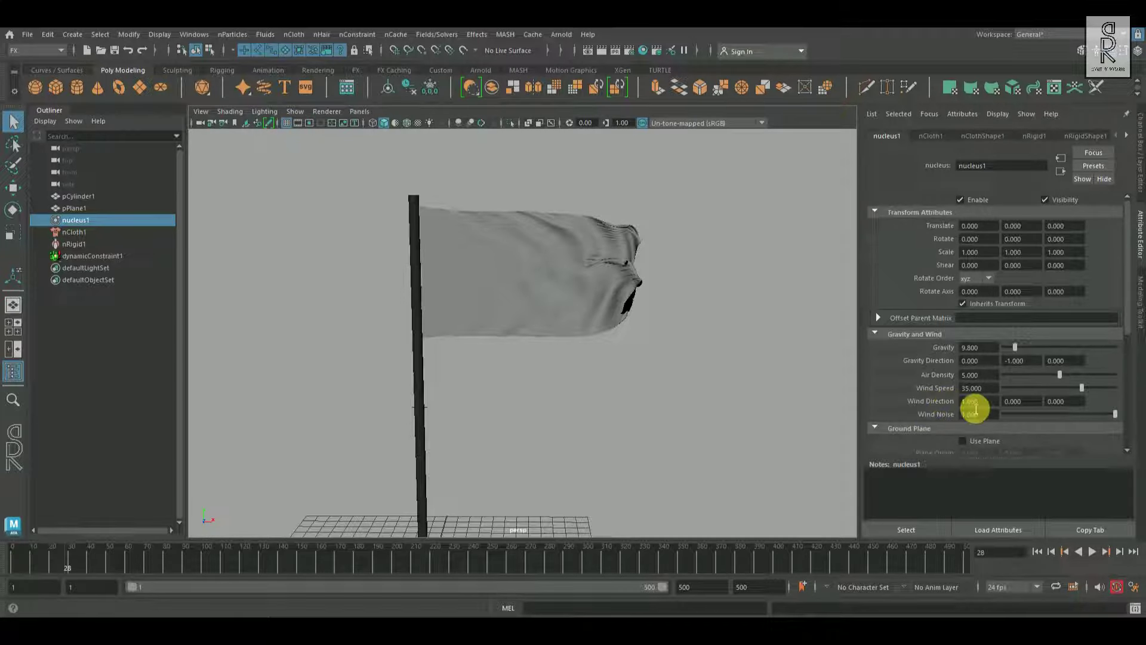
left_click(521, 266)
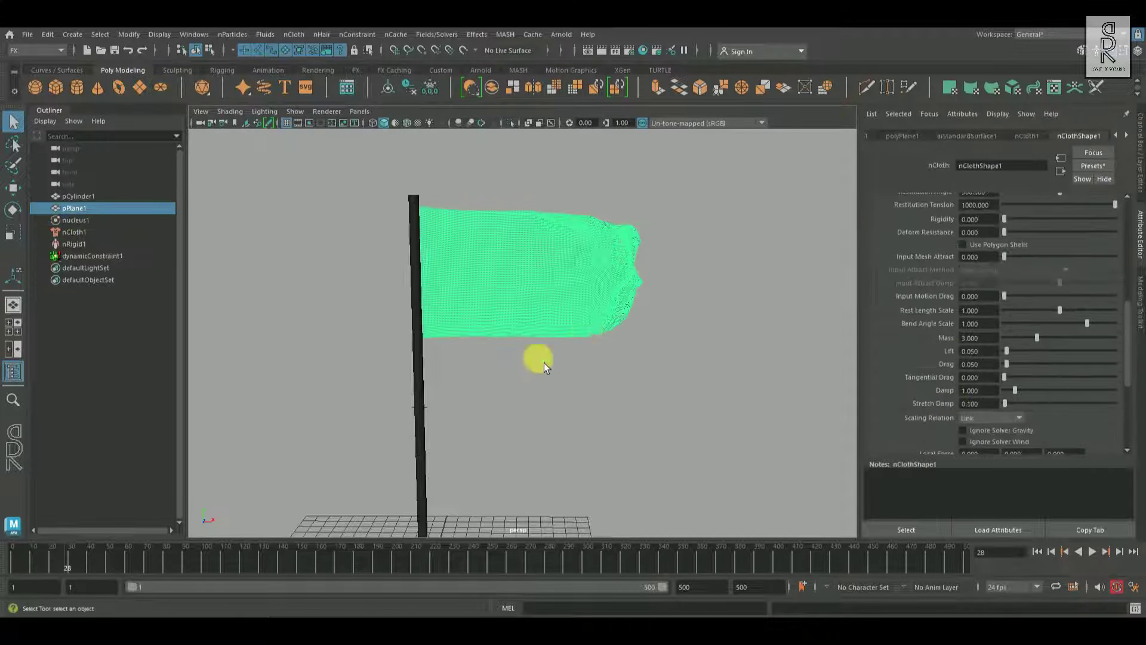
left_click(12, 187)
left_click(703, 322)
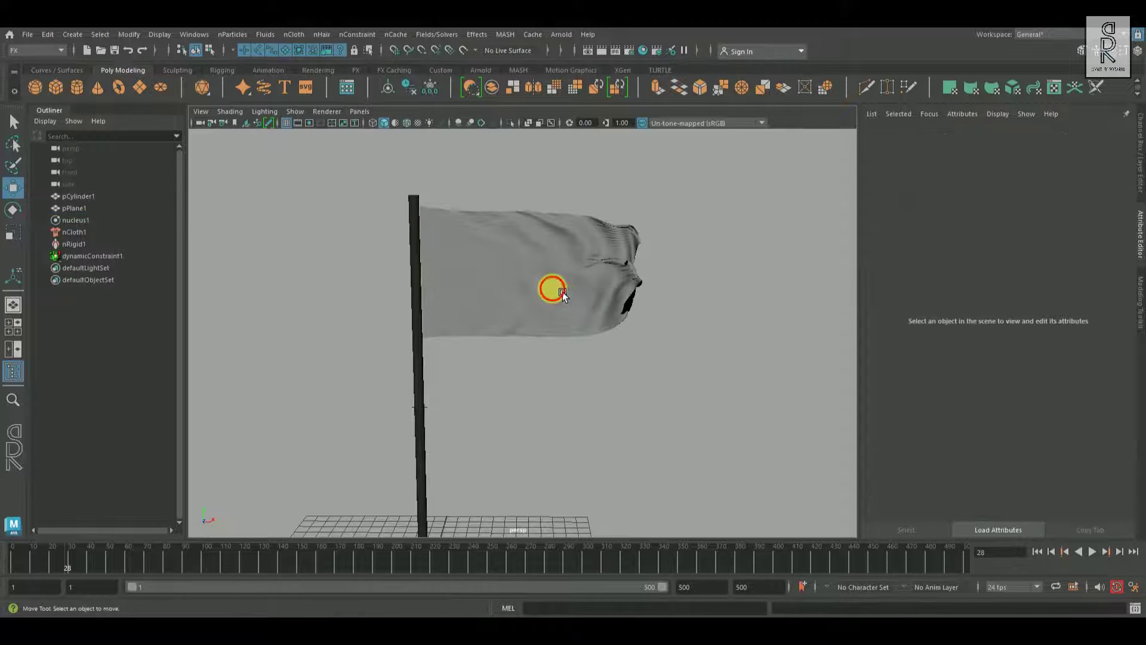
left_click(555, 289)
left_click_drag(746, 275, 760, 403, "alt")
left_click(82, 232)
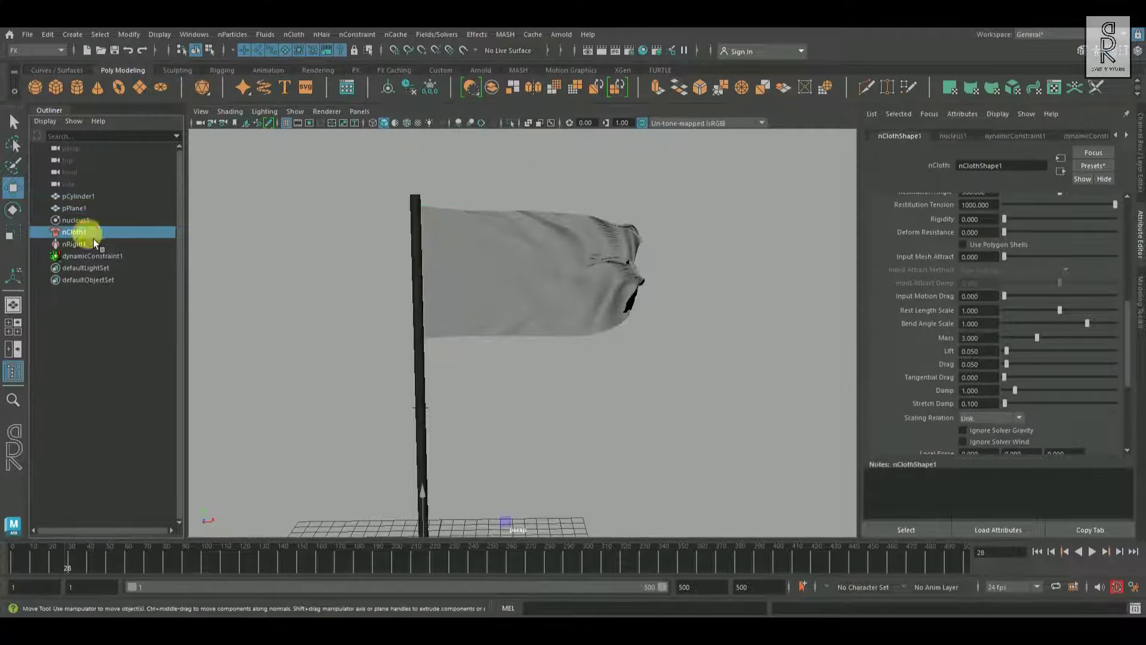
Set the nucleus1 solver's Wind Direction to 0.005 in Y and 0.008 in Z
left_click(76, 219)
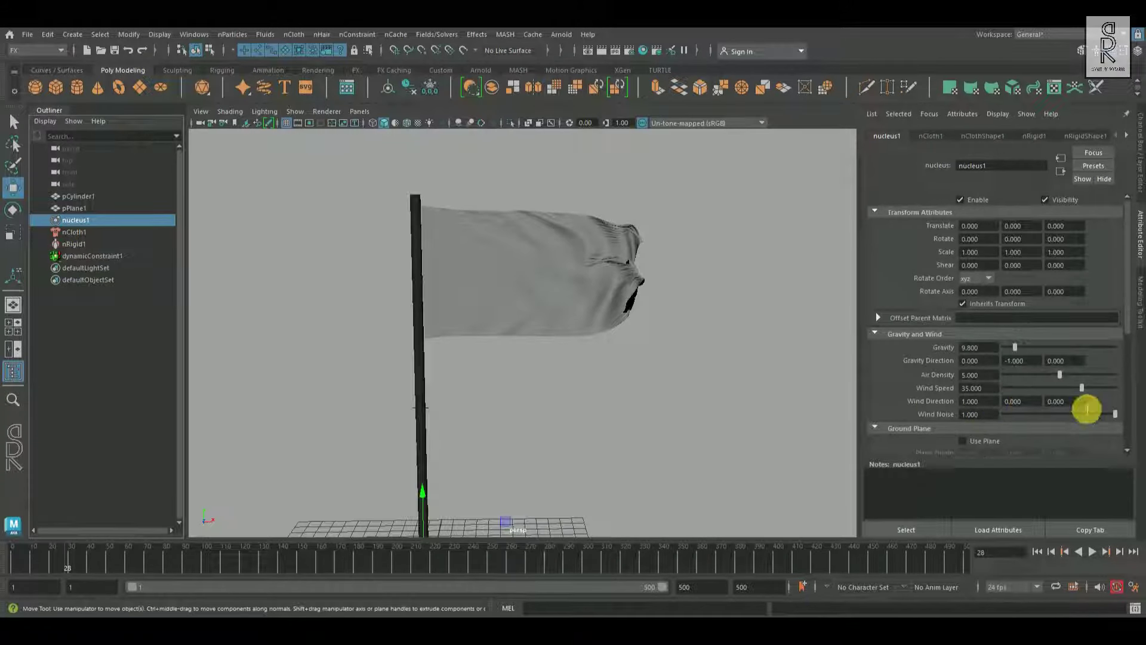
left_click(1016, 405)
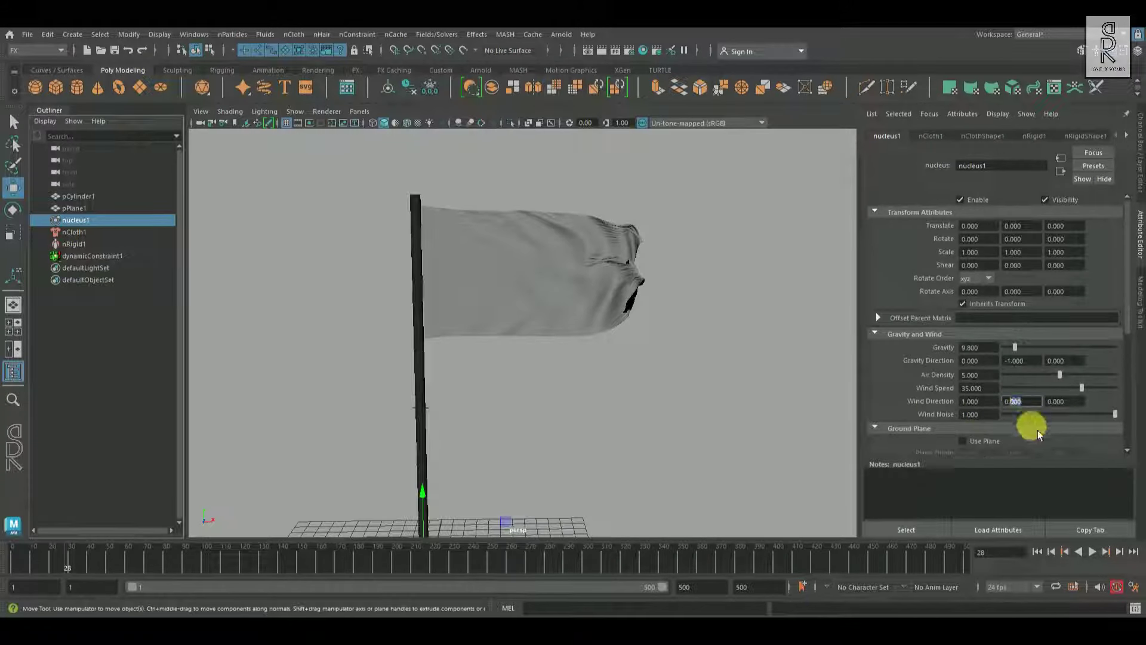
type("00")
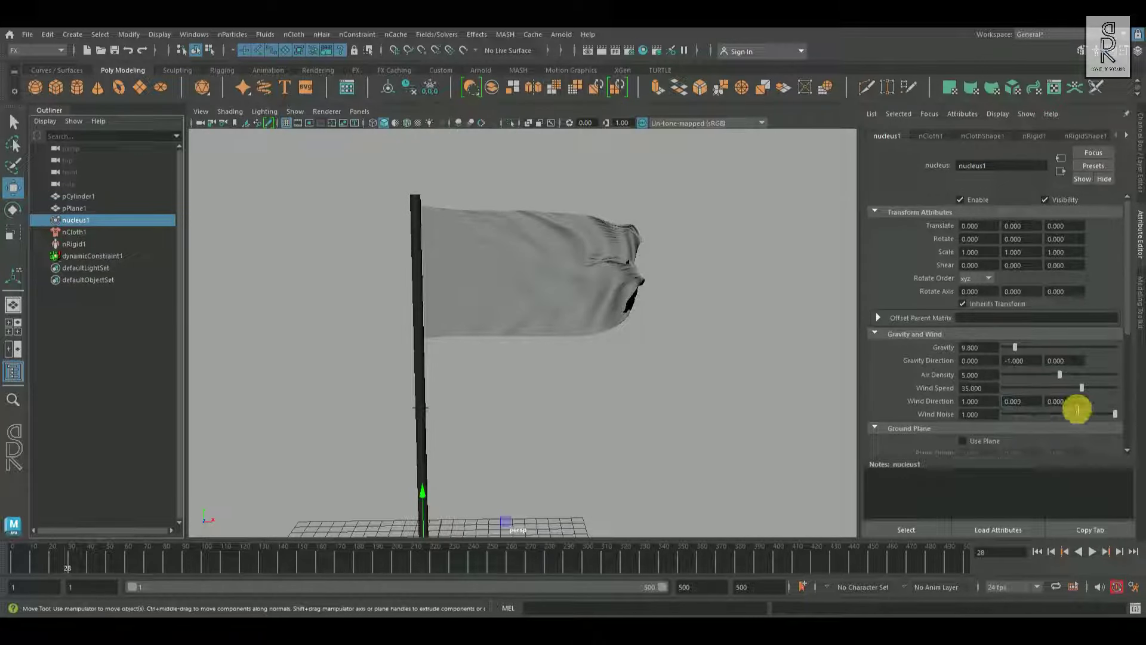
left_click(1060, 403)
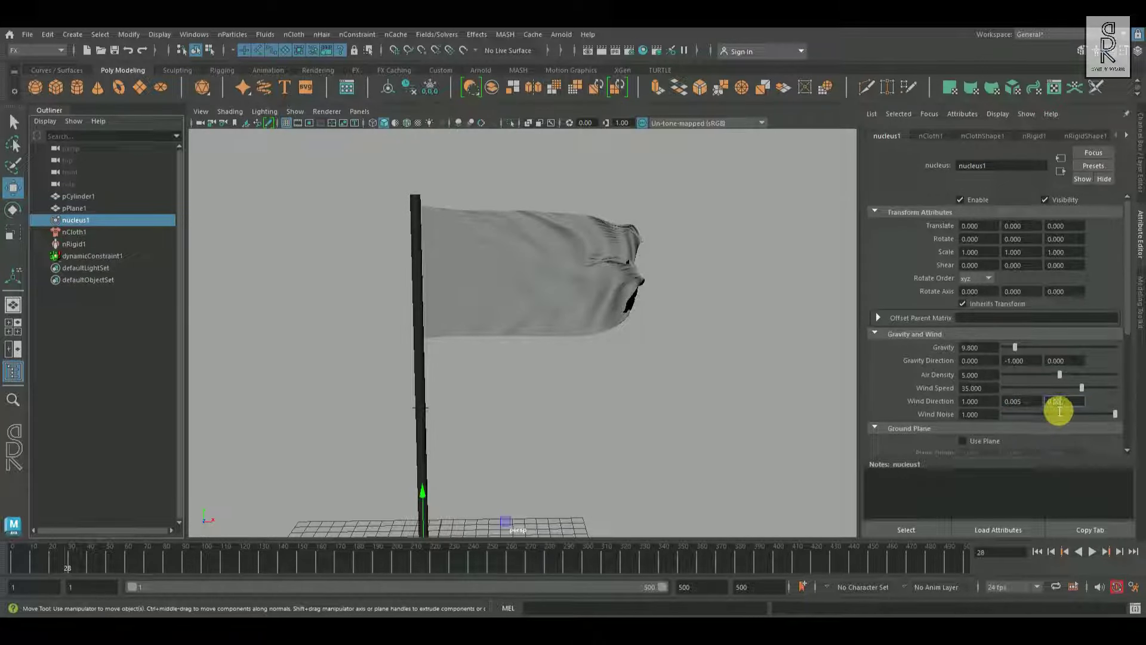
type("008")
key("Return")
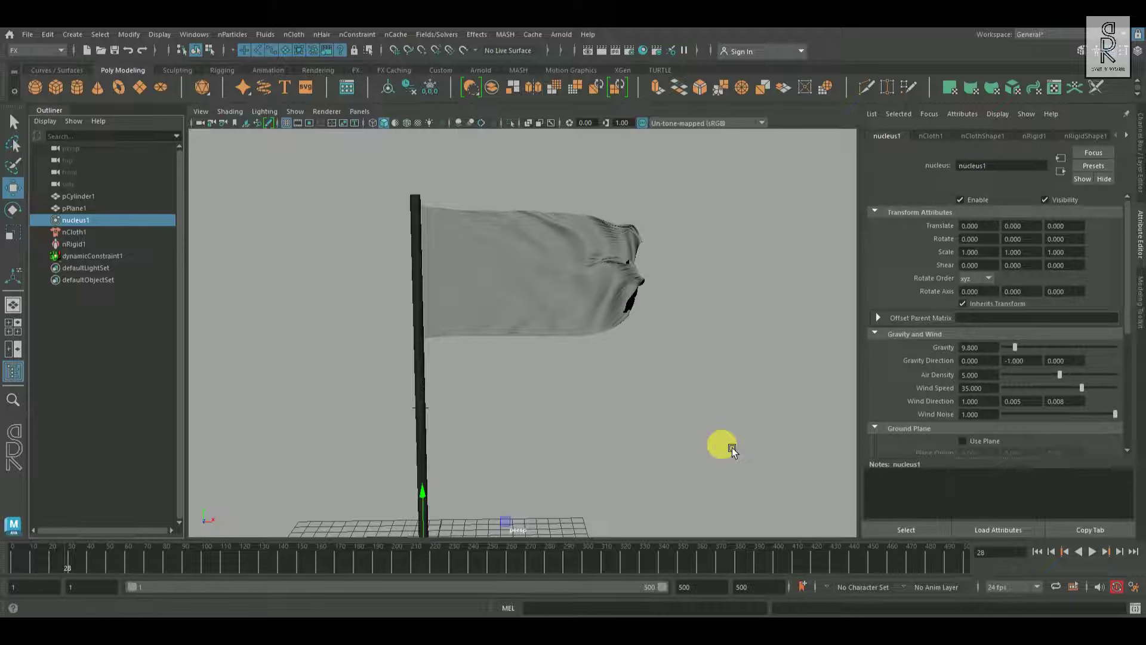
Replay the simulation from the first frame to check the new wind direction, and stop it
left_click(1038, 551)
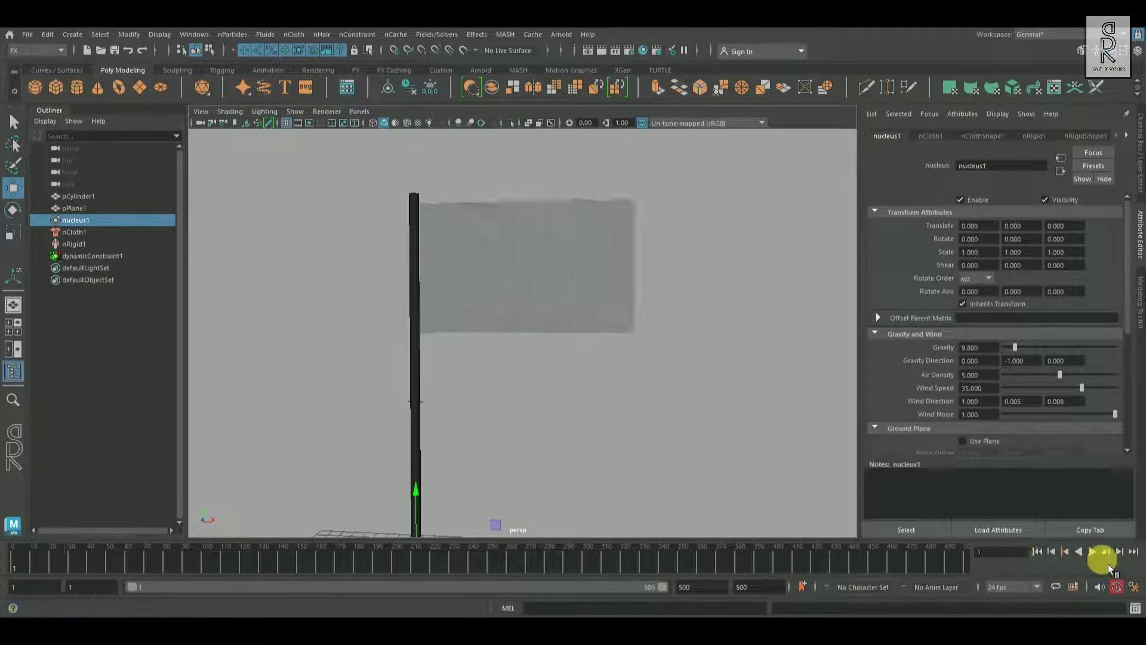
left_click(1092, 551)
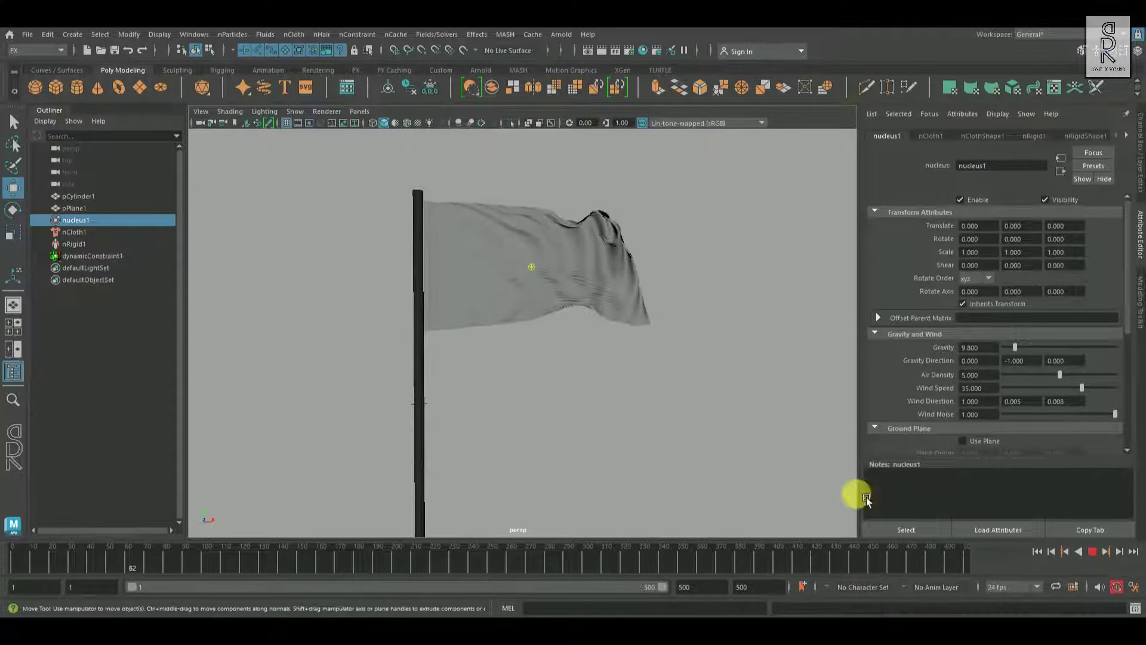
key("Escape")
Set the nucleus1 solver's Wind Speed to 40 and play the simulation
left_click_drag(986, 388, 935, 392)
type("40")
key("Return")
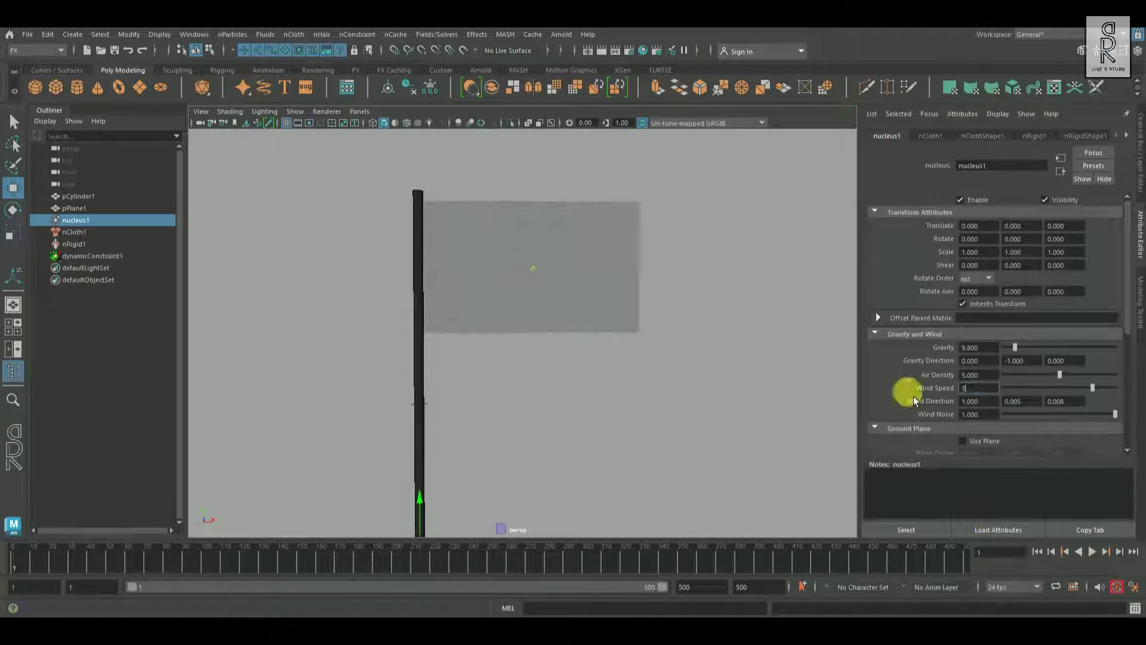
left_click(1092, 554)
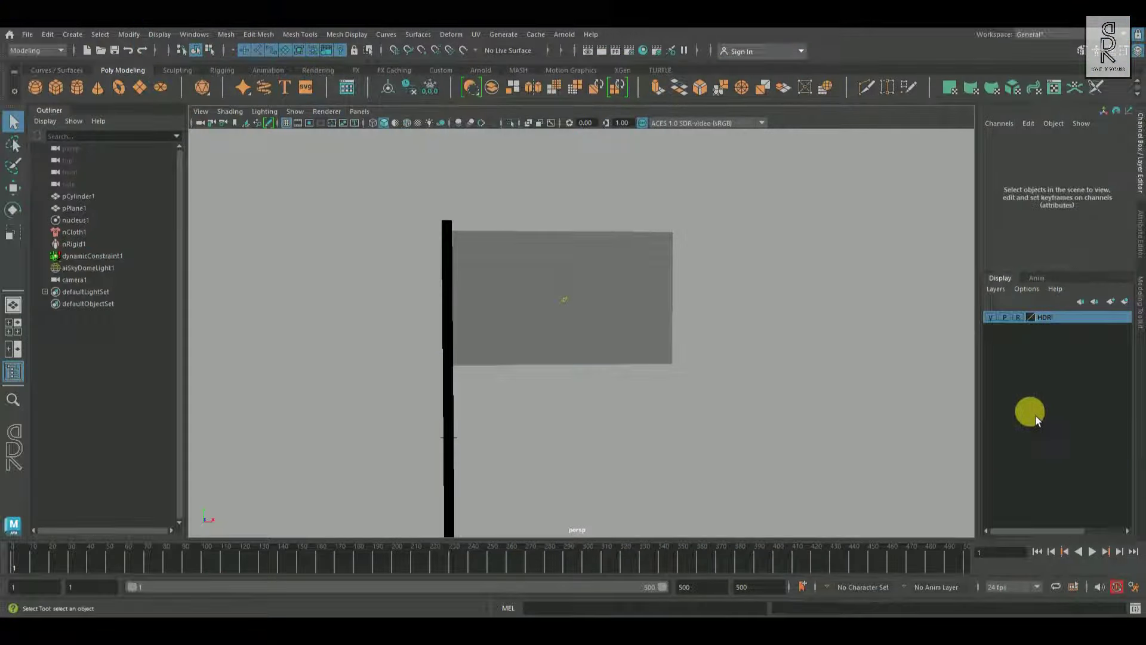
Show the HDRI layer and check the image file connected to the sky dome light's color
left_click(991, 317)
scroll(774, 382, "down", 3)
scroll(774, 382, "down", 4)
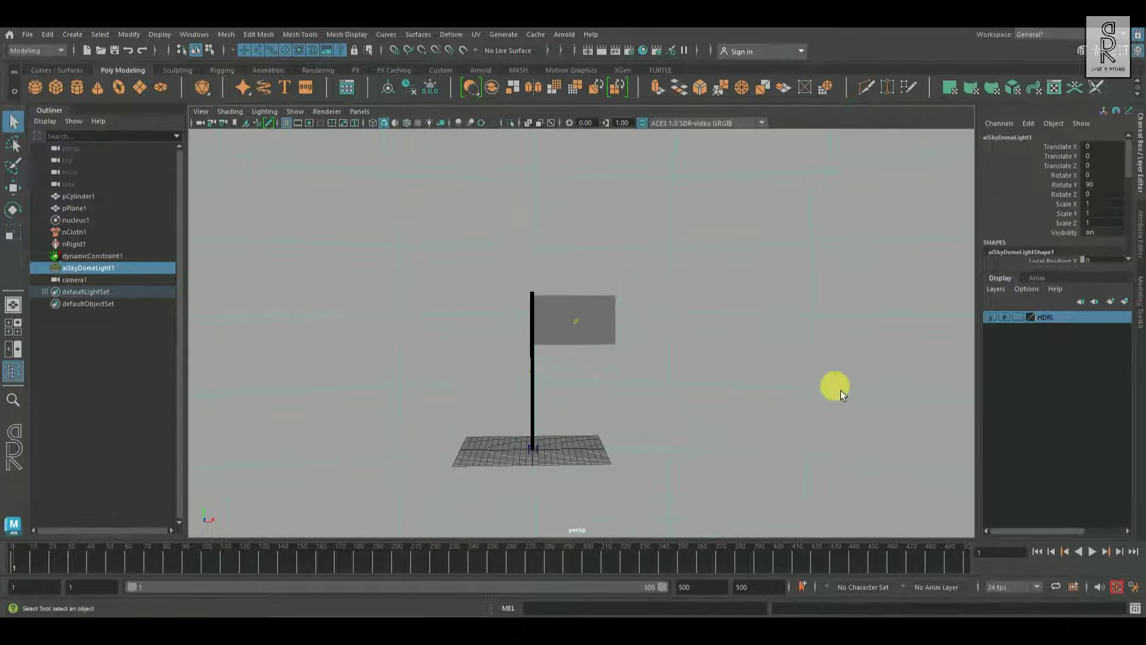
left_click(1136, 239)
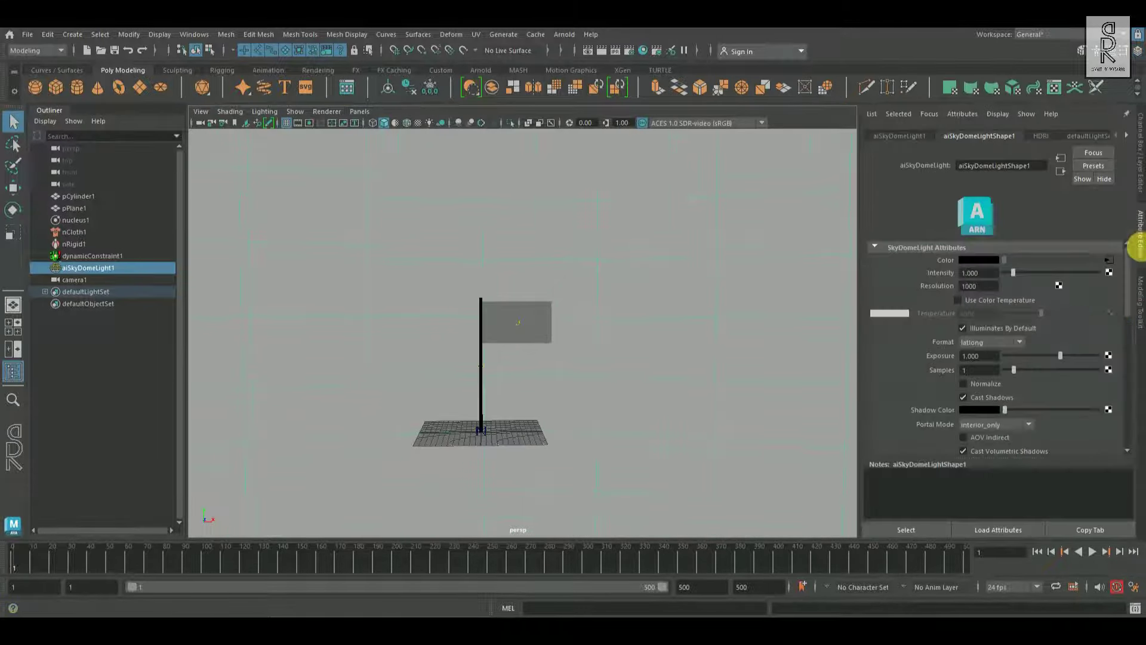
left_click(1109, 260)
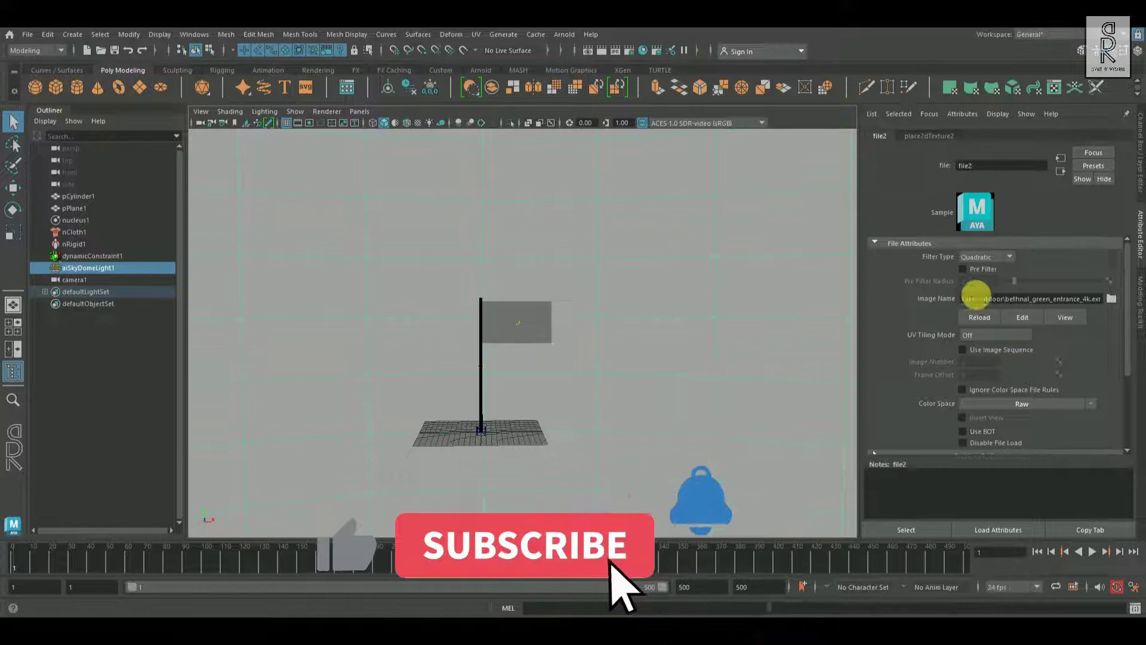
left_click(1060, 172)
left_click(1138, 179)
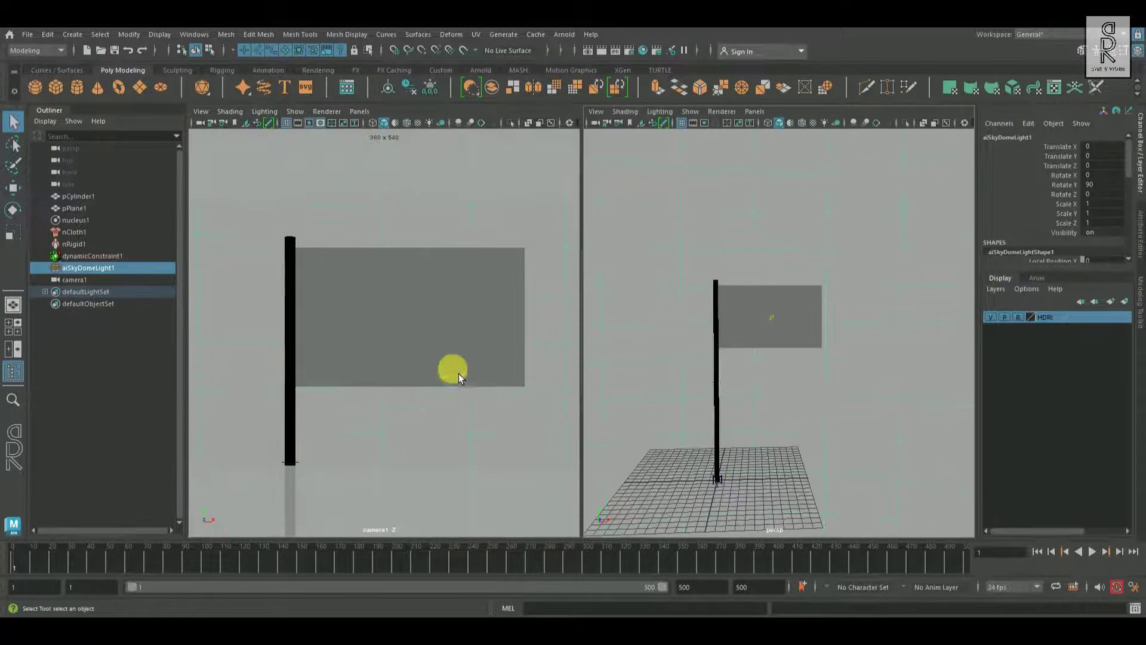
Enlarge the camera1 view, play the simulation there and stop it at about frame 22
key("space")
left_click(1097, 558)
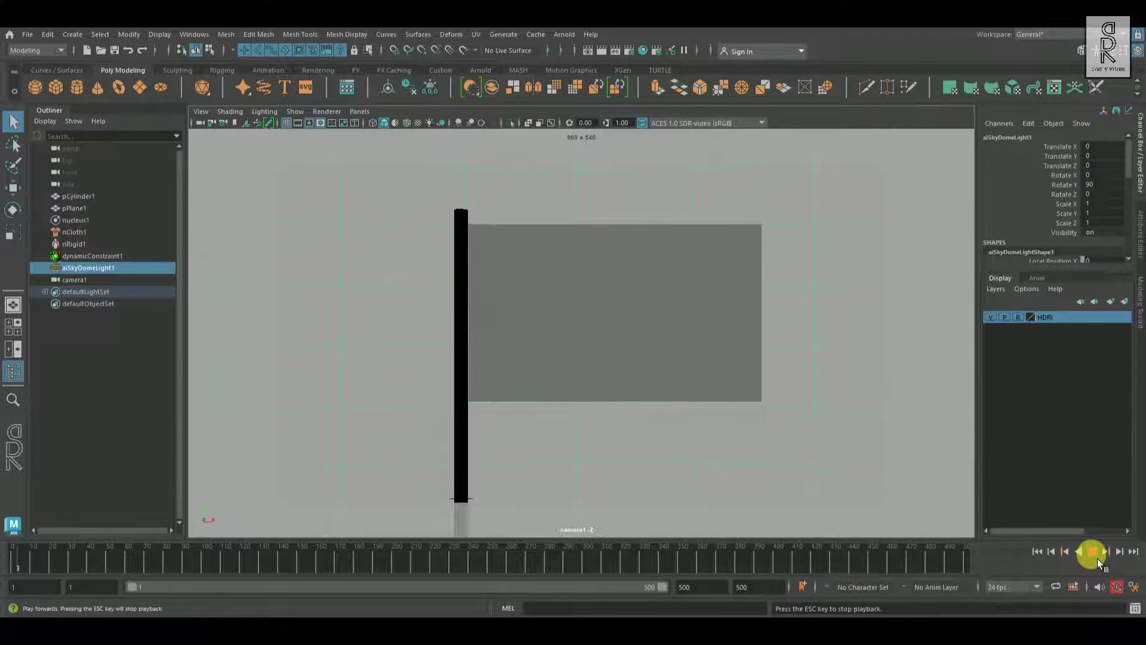
left_click(1097, 557)
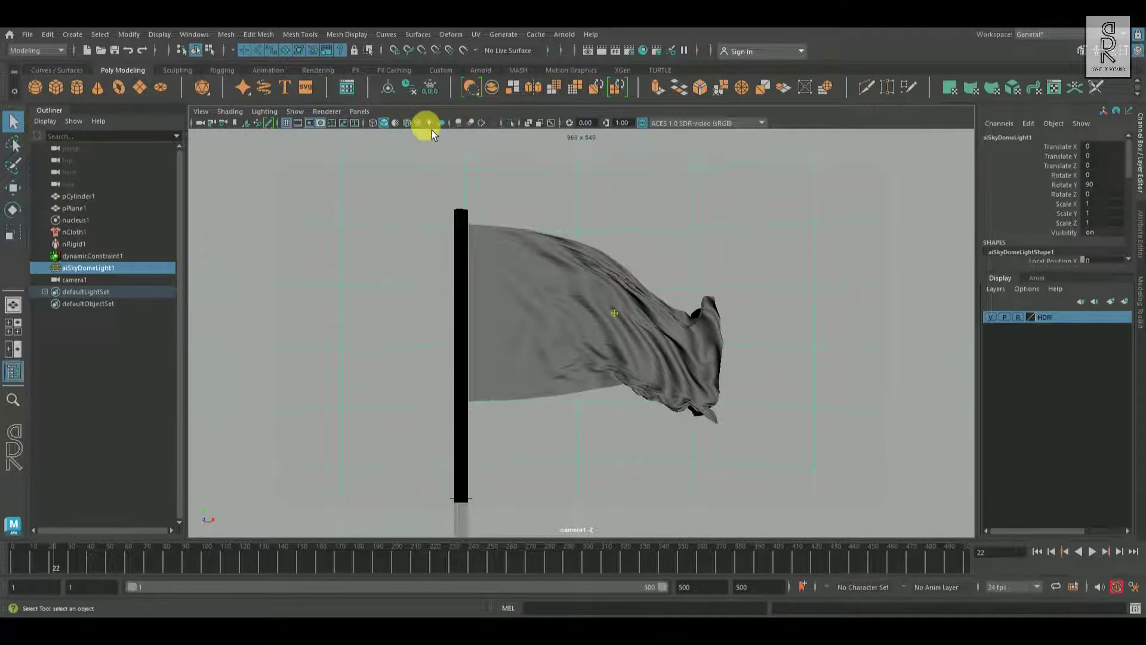
Render the waving flag through camera1 in the Arnold RenderView and examine the image up close
left_click(564, 34)
left_click(580, 60)
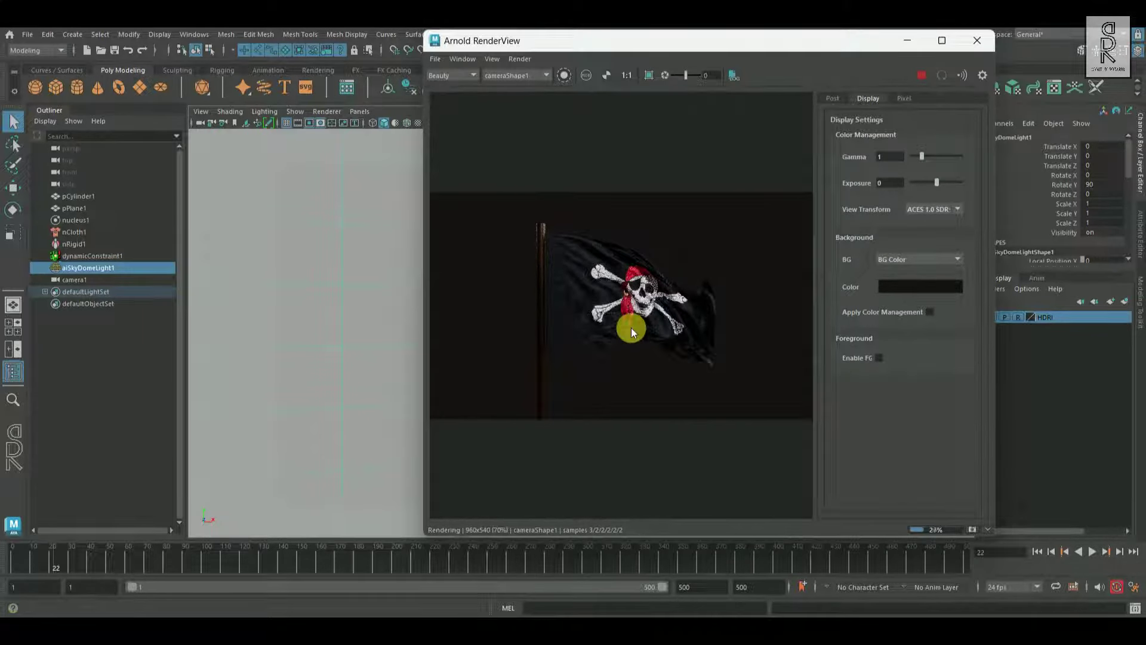
scroll(632, 327, "up", 2)
scroll(704, 337, "down", 1)
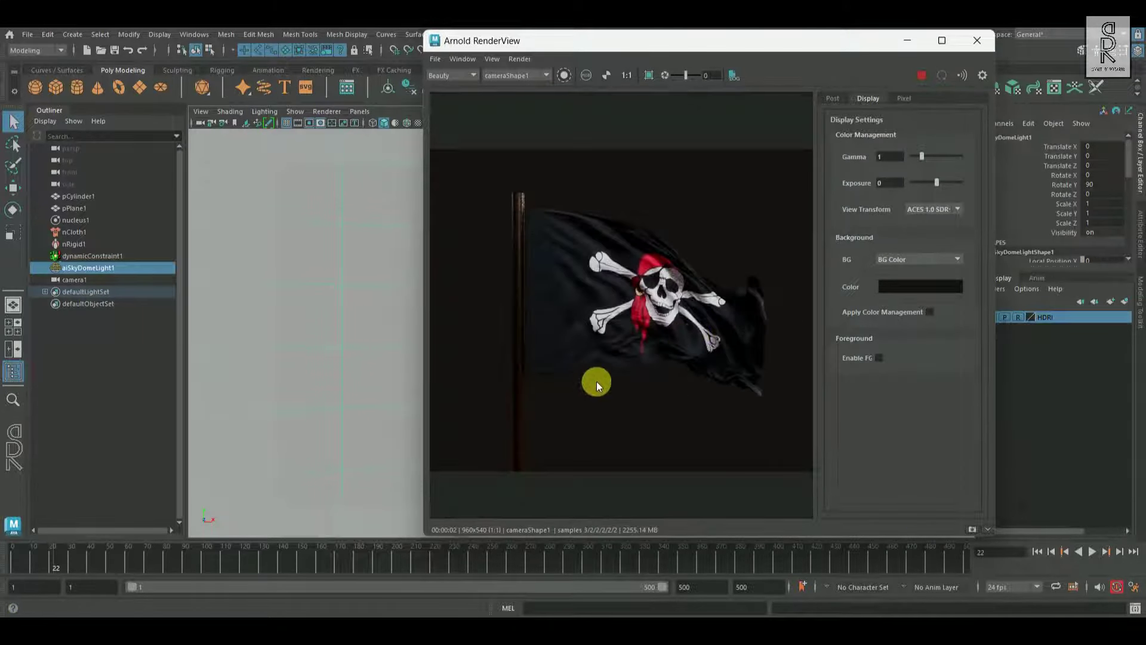
scroll(627, 358, "down", 1)
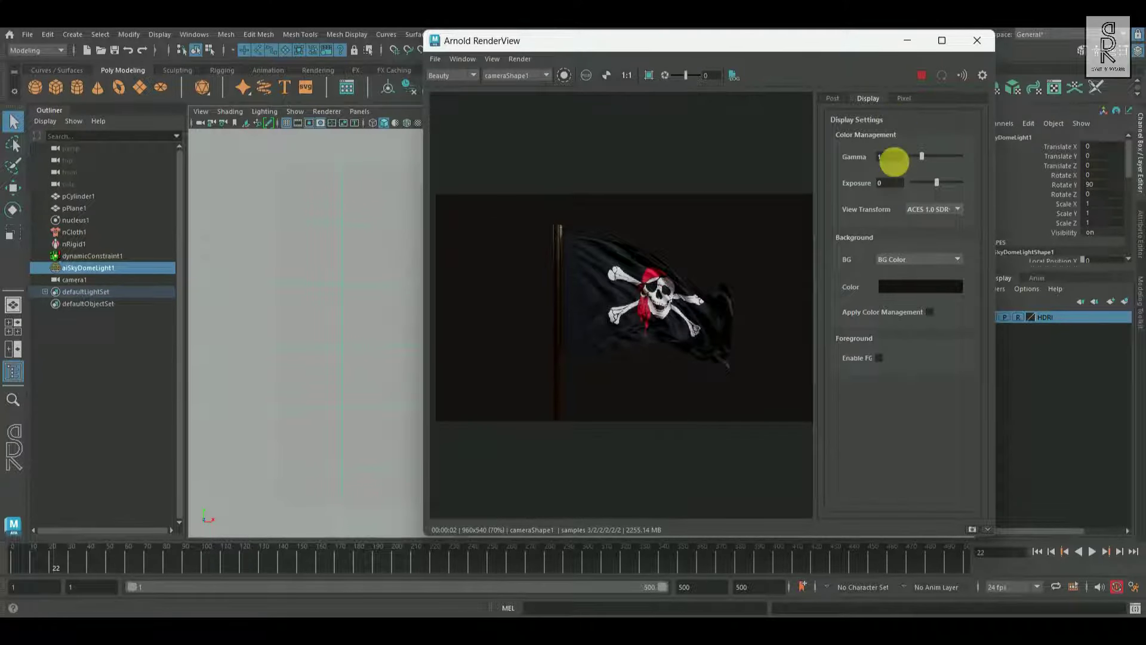
Review the render view's display settings and background color without changing them, and close the render view
left_click(981, 74)
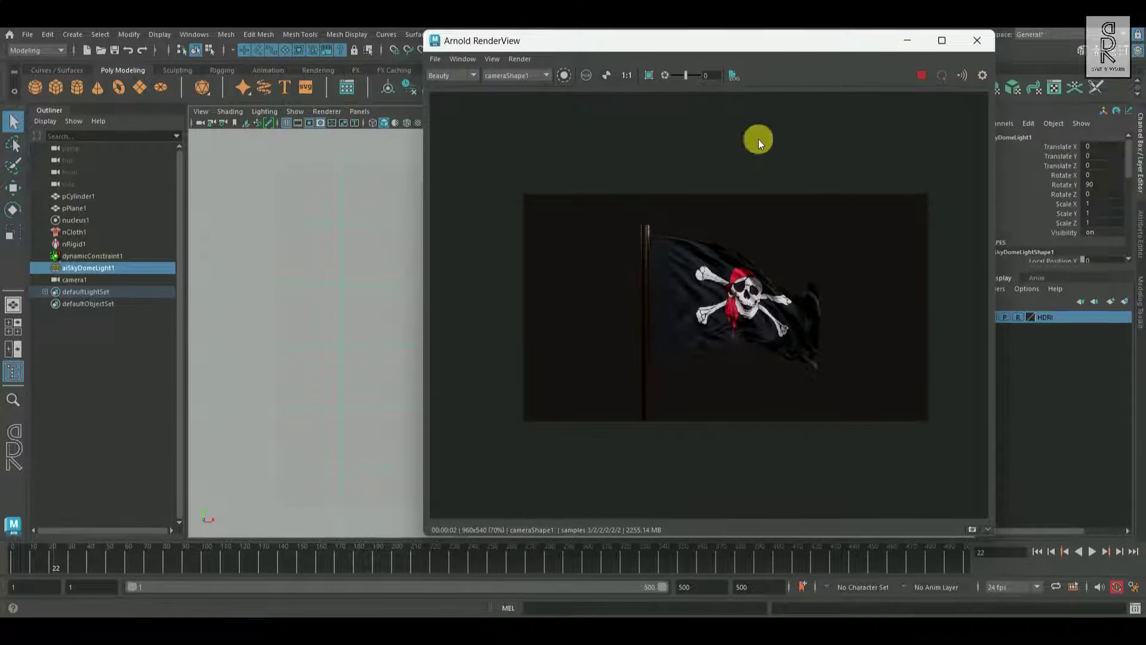
left_click_drag(861, 39, 820, 37)
left_click(941, 73)
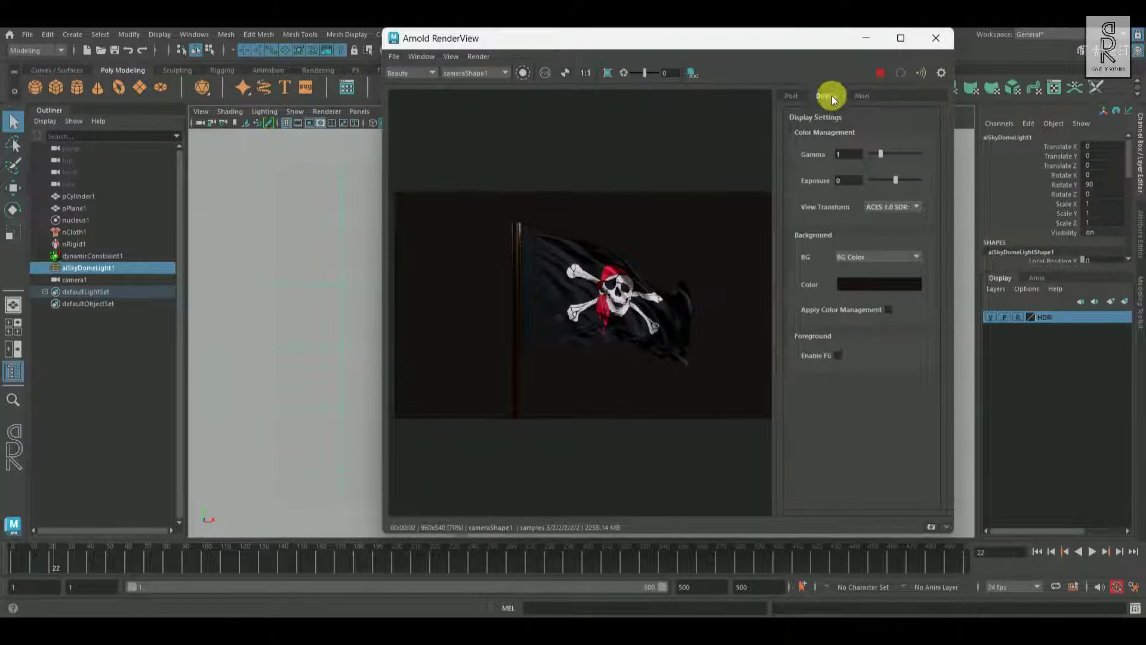
left_click(896, 285)
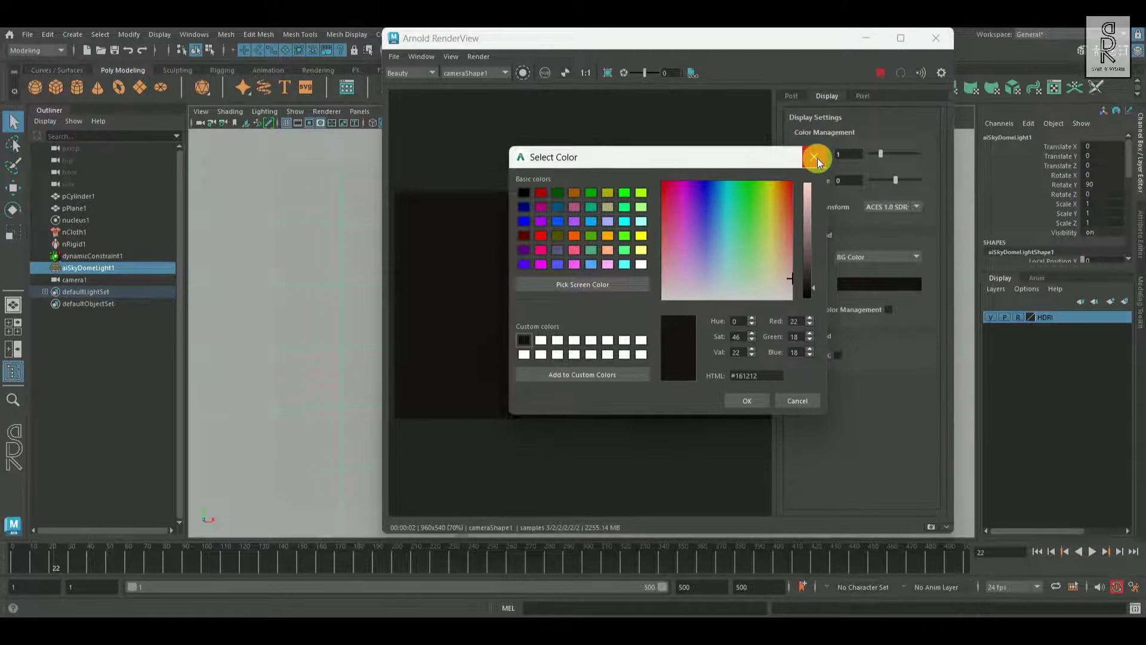
left_click(815, 159)
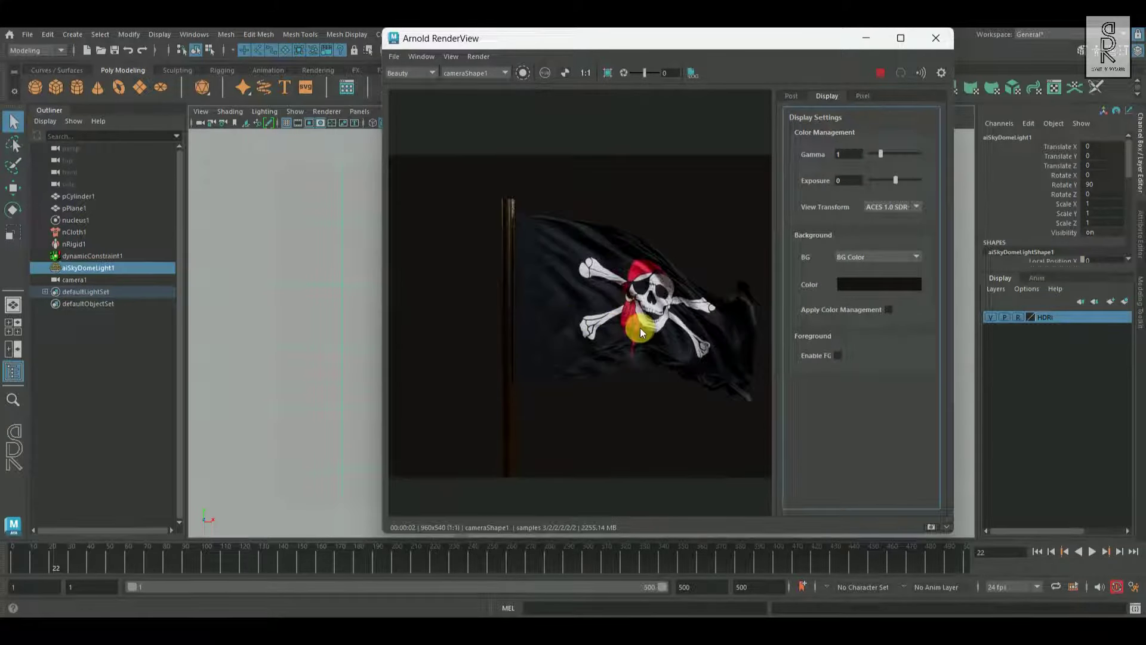
left_click(937, 45)
Rewind to the first frame, set the flag's nCloth Mass to 5, and deselect the flag
left_click(1036, 551)
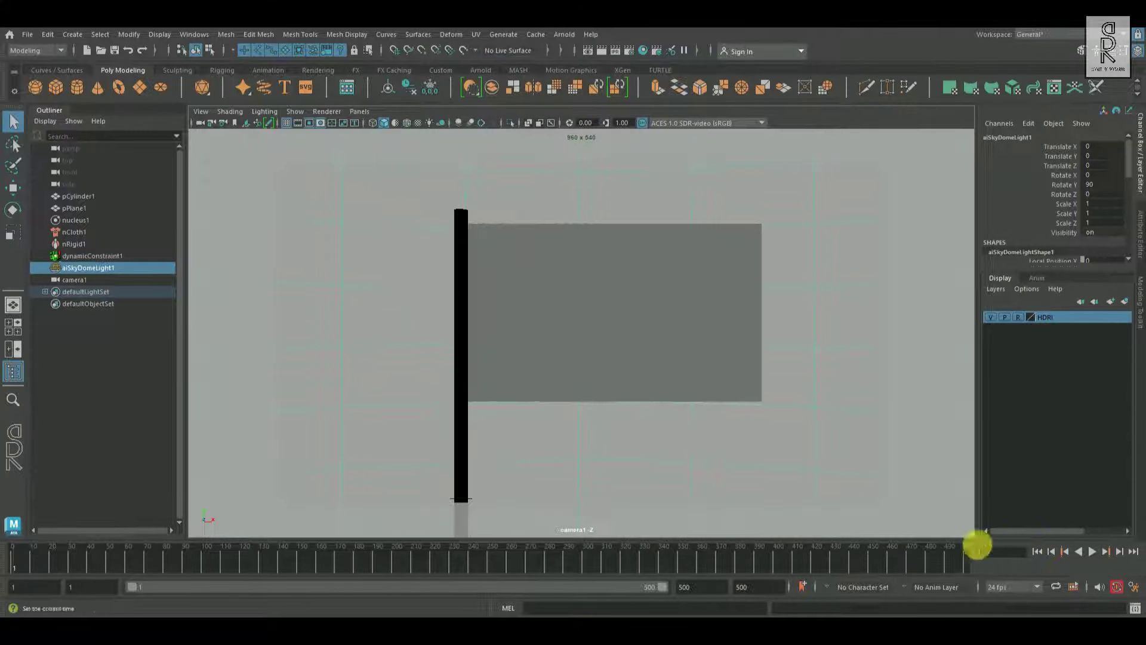
left_click(599, 364)
left_click(1140, 236)
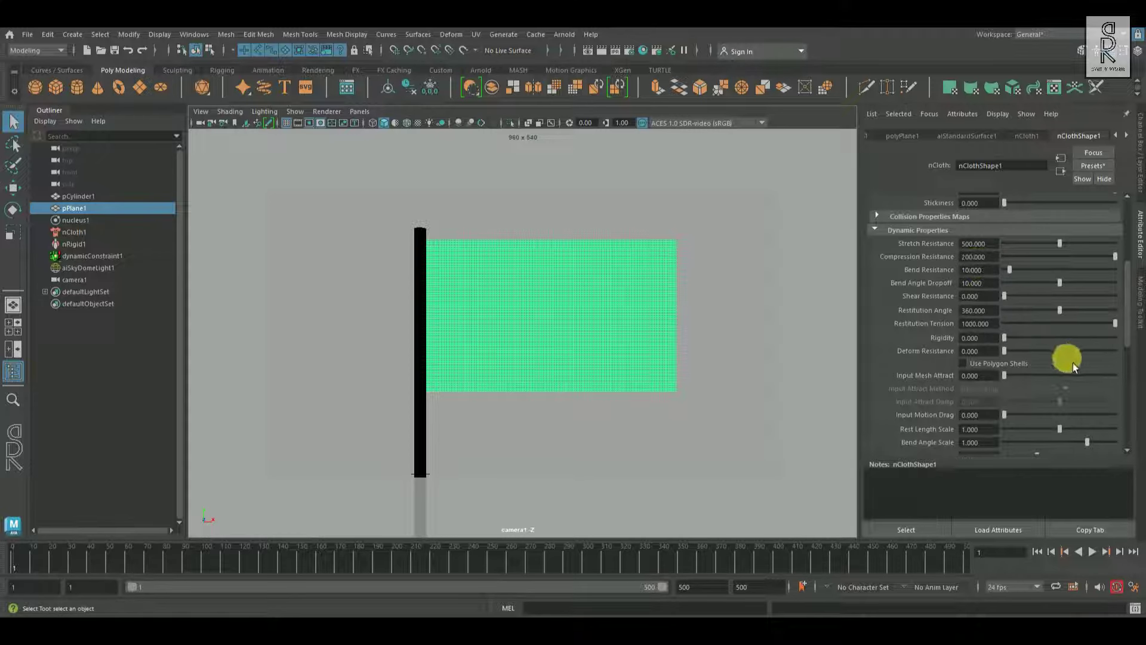
scroll(1024, 347, "down", 3)
scroll(1023, 349, "down", 1)
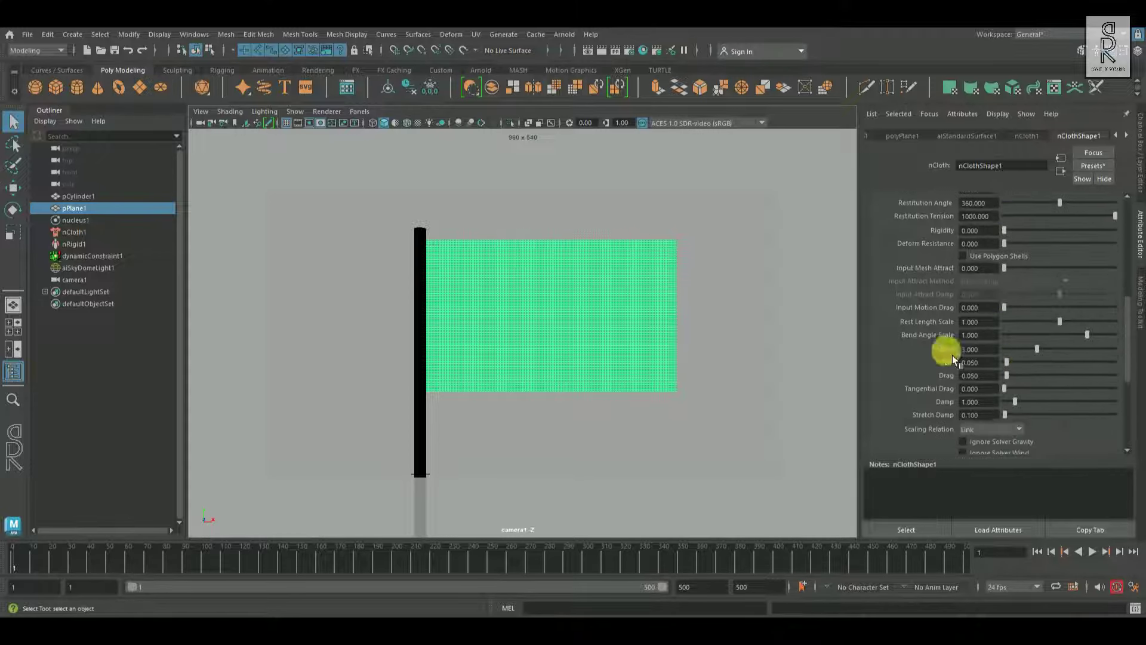
left_click(991, 350)
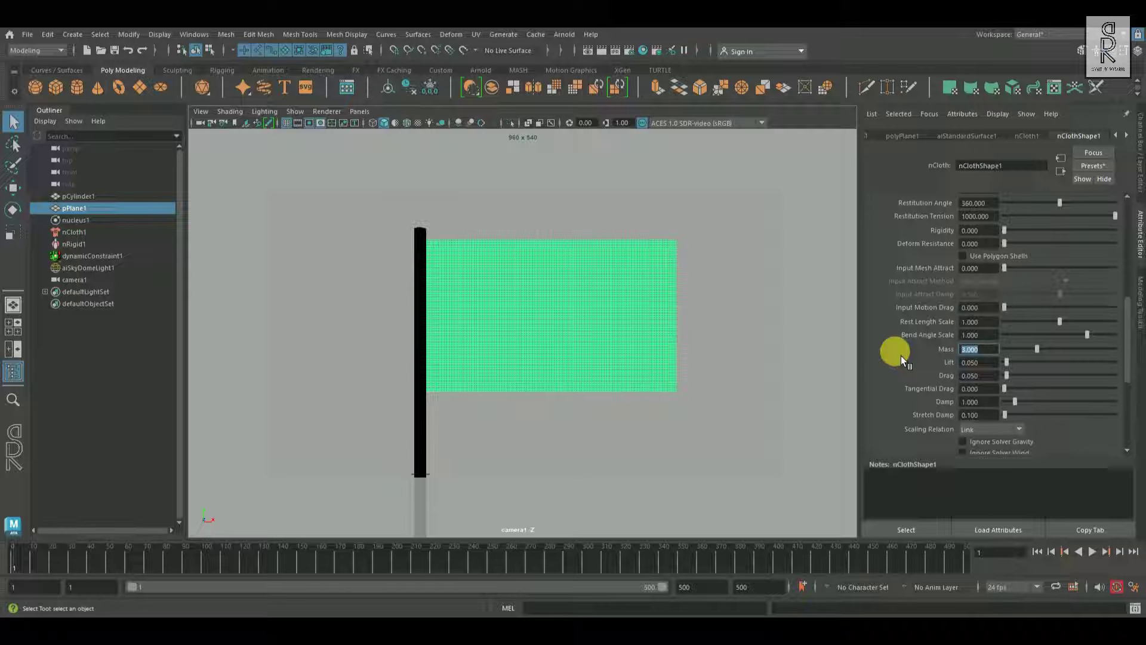
type("5")
key("Return")
left_click(749, 347)
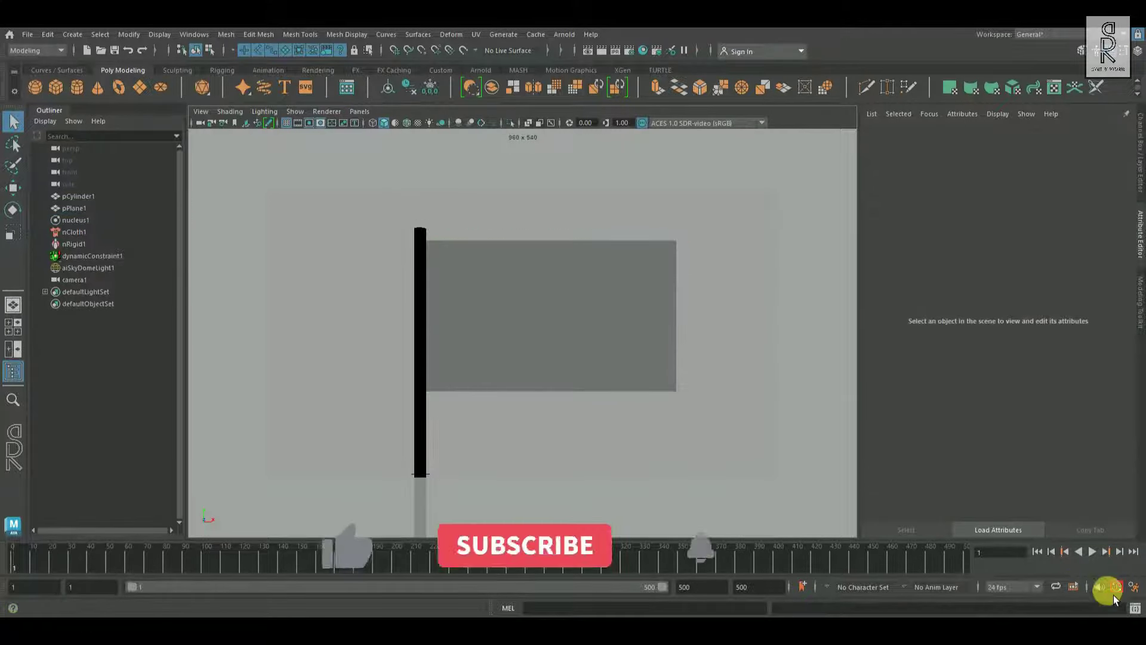
Play the simulation to check the new cloth mass, and return to the first frame
left_click(1101, 555)
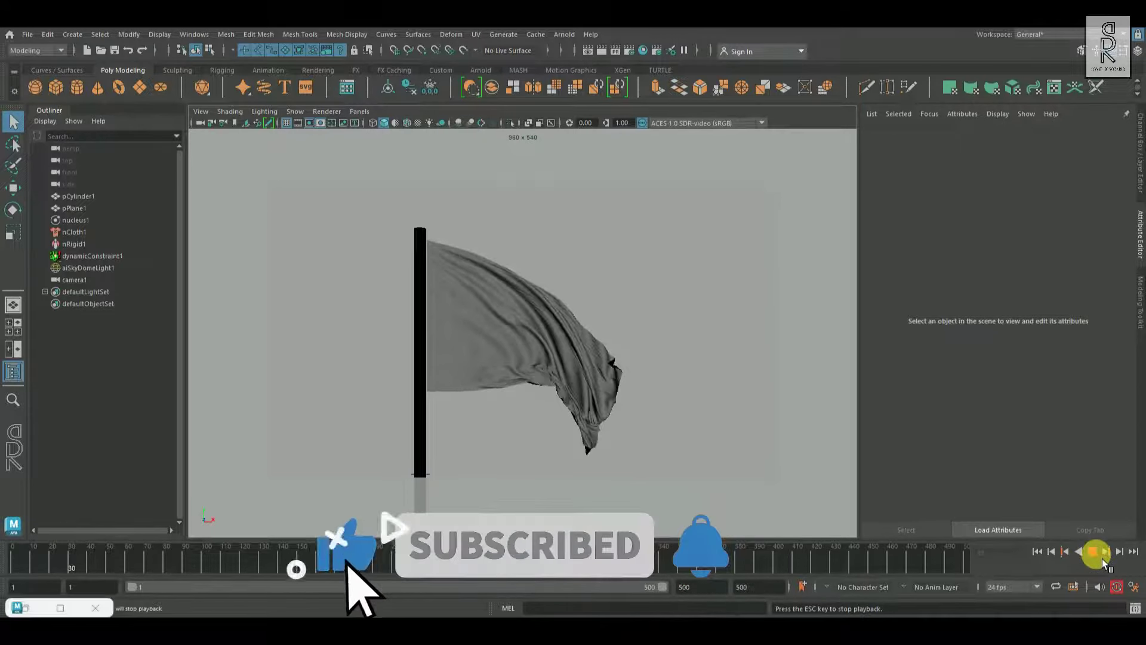
left_click(1043, 555)
left_click(1044, 555)
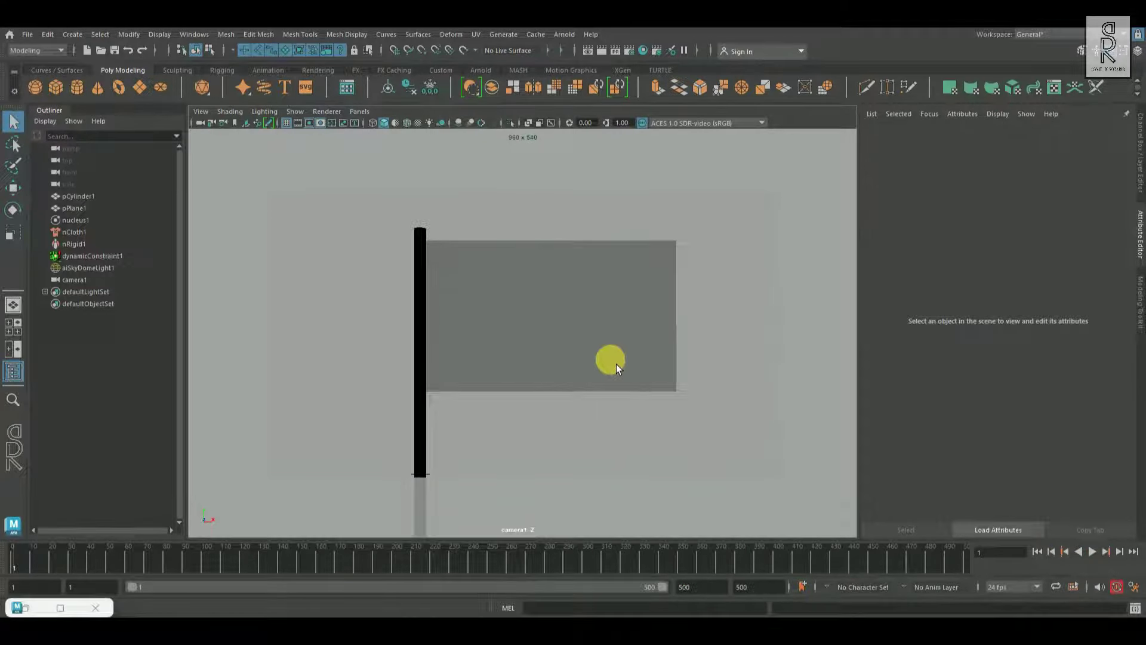
Put the flag plane in vertex mode with the Paint Selection tool, undo the trial stroke, and switch to the perspective view
left_click(607, 327)
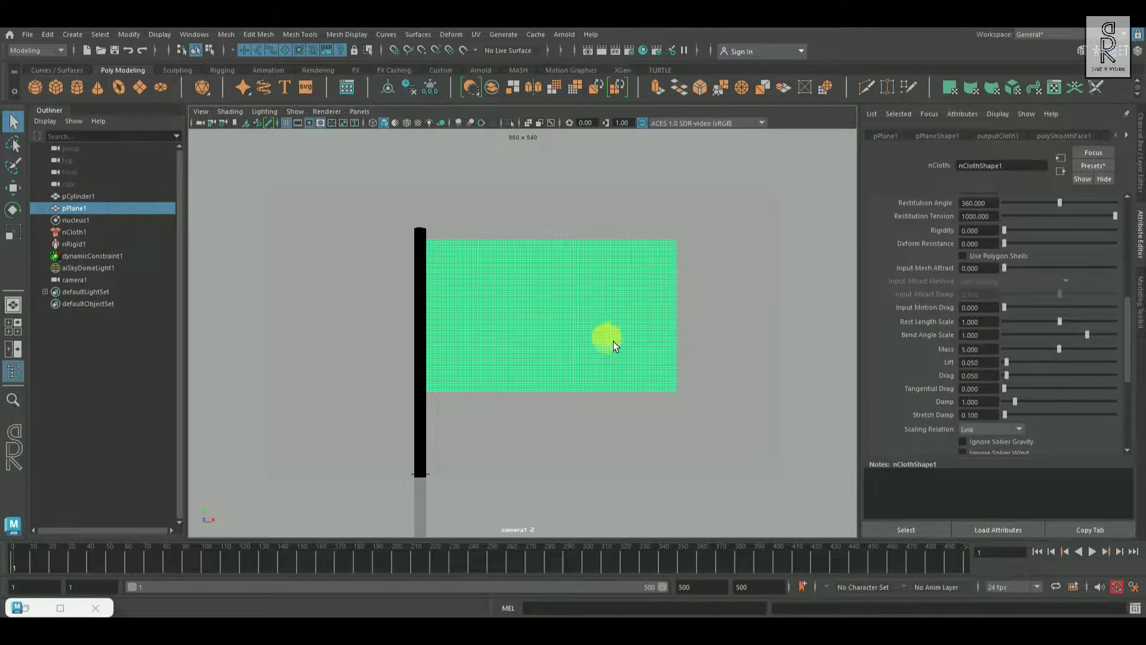
right_click_drag(576, 276, 478, 283)
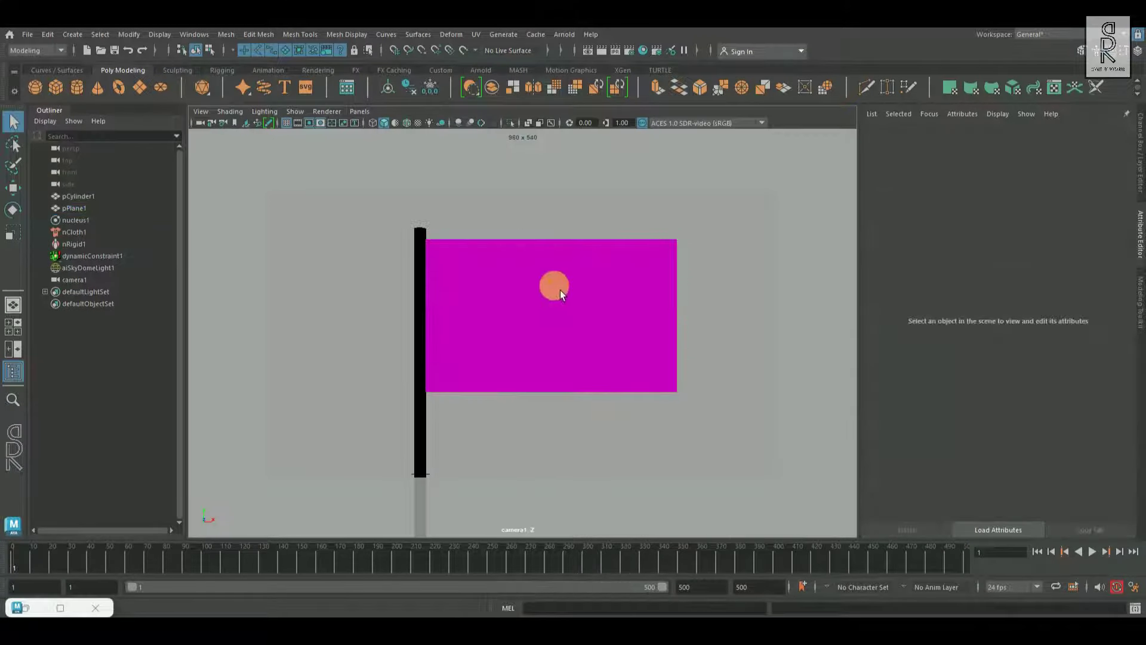
left_click(13, 166)
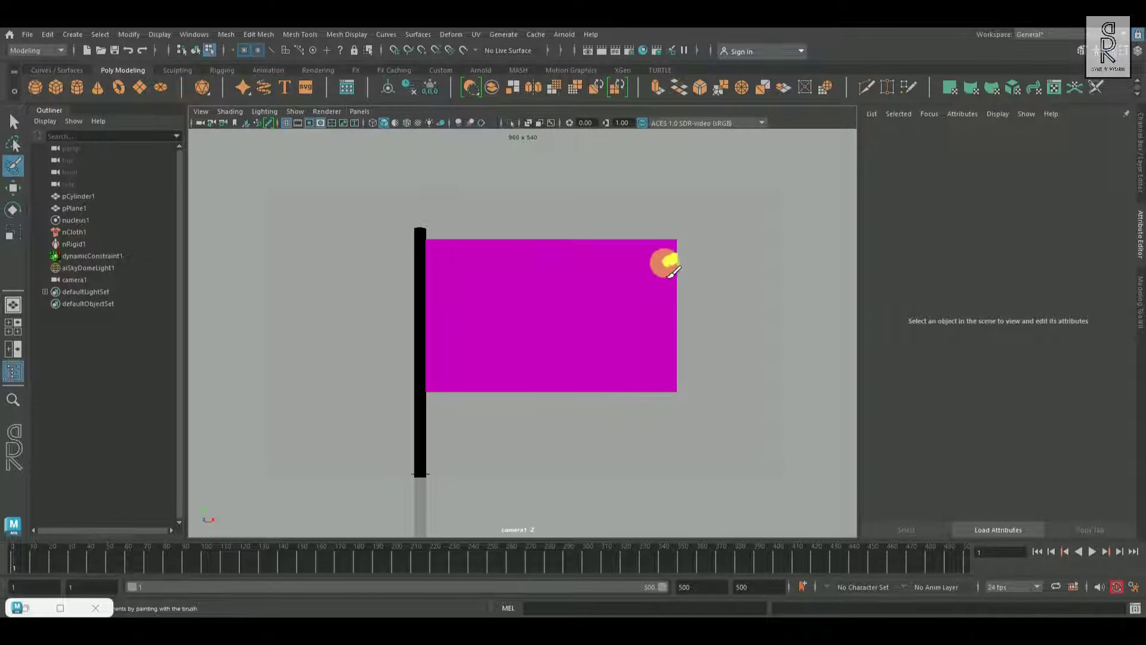
left_click_drag(664, 263, 645, 273)
key("ctrl+z")
key("space")
key("space")
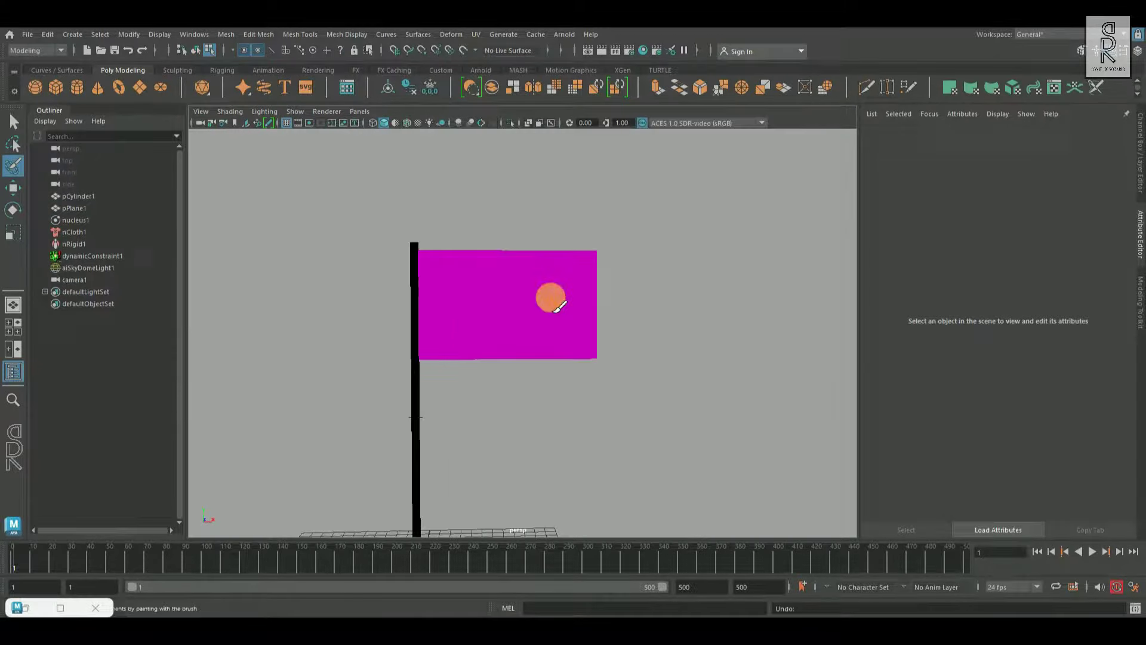
Paint-select short, irregular lines of vertices running inward from the flag's free edge, from the upper corner to below the middle
right_click_drag(551, 297, 710, 288, "alt")
middle_click_drag(711, 289, 684, 340, "alt")
right_click_drag(627, 328, 635, 334, "alt")
middle_click_drag(567, 273, 557, 293, "alt")
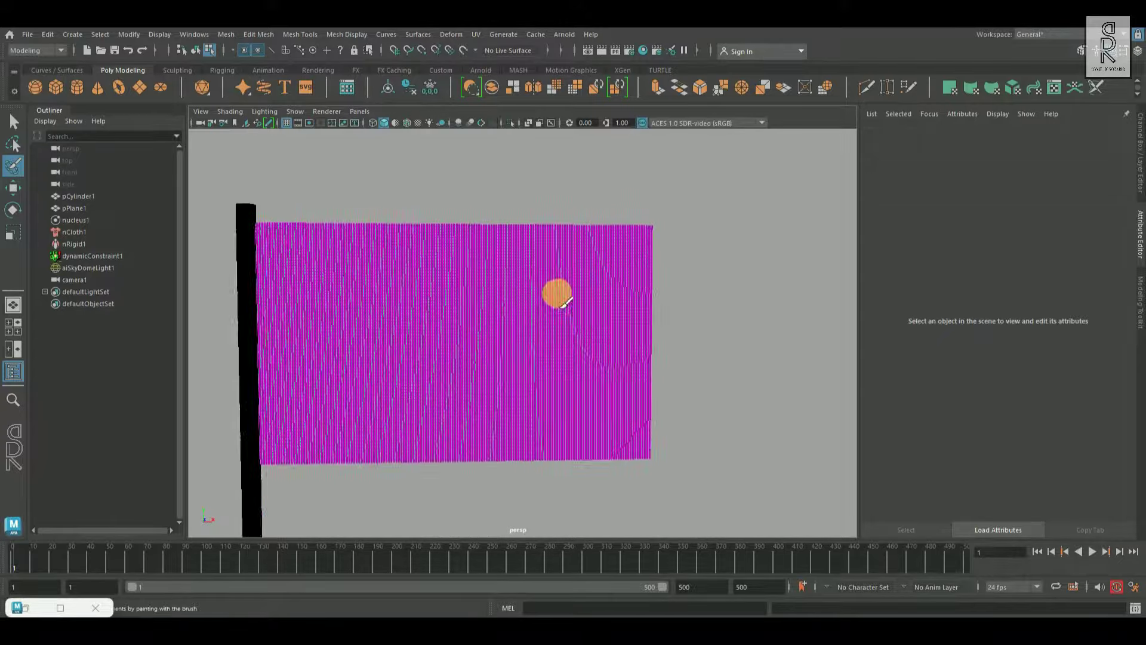
right_click_drag(556, 293, 617, 324, "alt")
left_click_drag(617, 325, 676, 318, "alt")
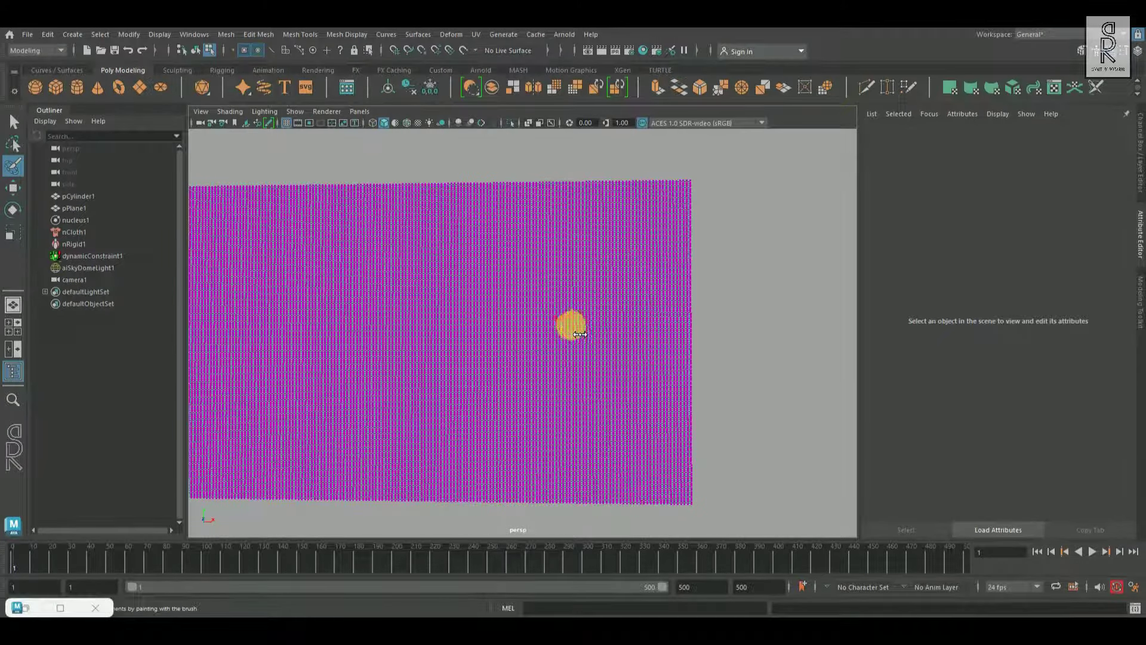
scroll(699, 250, "down", 2)
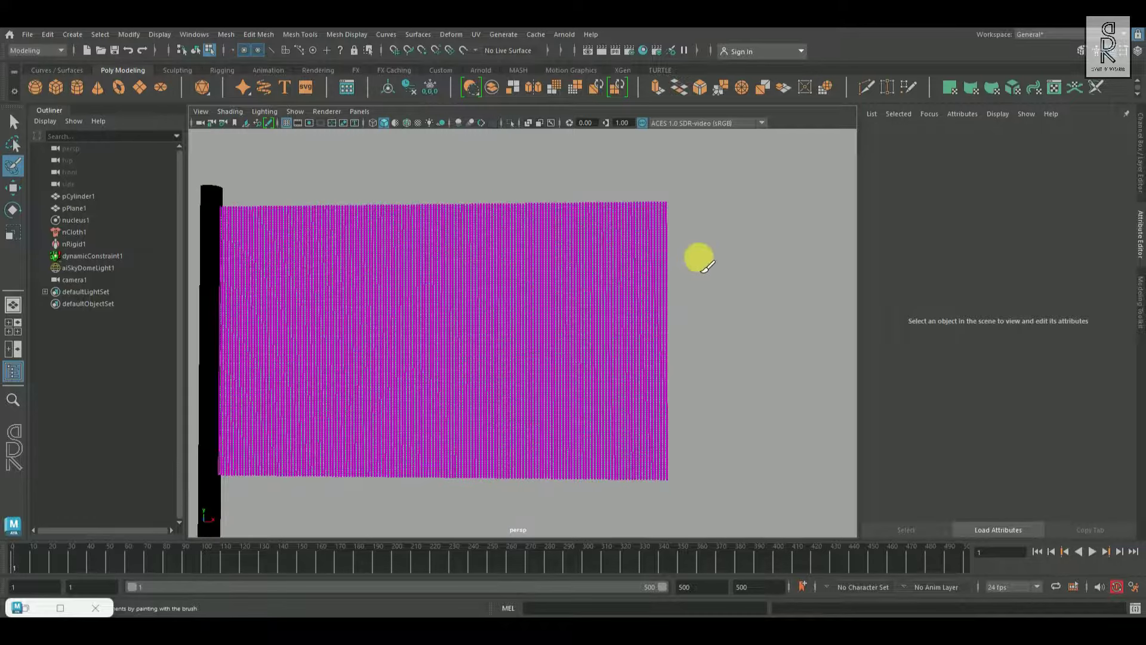
left_click_drag(672, 218, 602, 233)
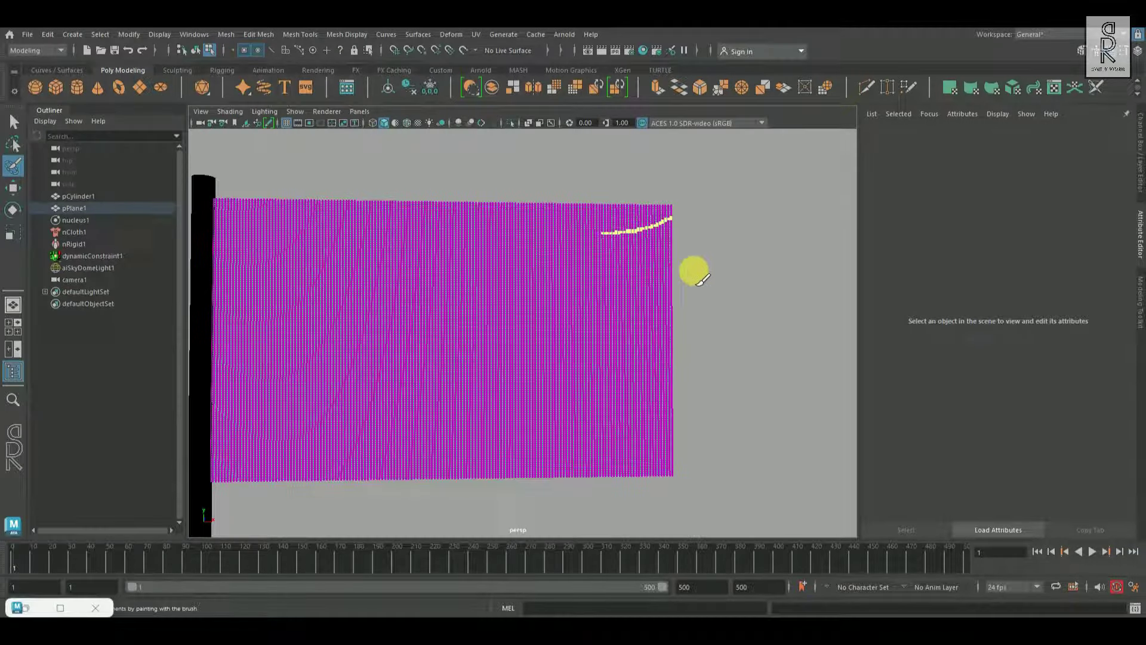
mouse_move(672, 238)
left_mouse_down()
mouse_move(626, 246)
mouse_move(632, 258)
left_mouse_up()
left_click_drag(671, 275, 644, 279)
mouse_move(671, 286)
left_mouse_down()
mouse_move(619, 299)
mouse_move(632, 313)
left_mouse_up()
left_click_drag(671, 337, 625, 341)
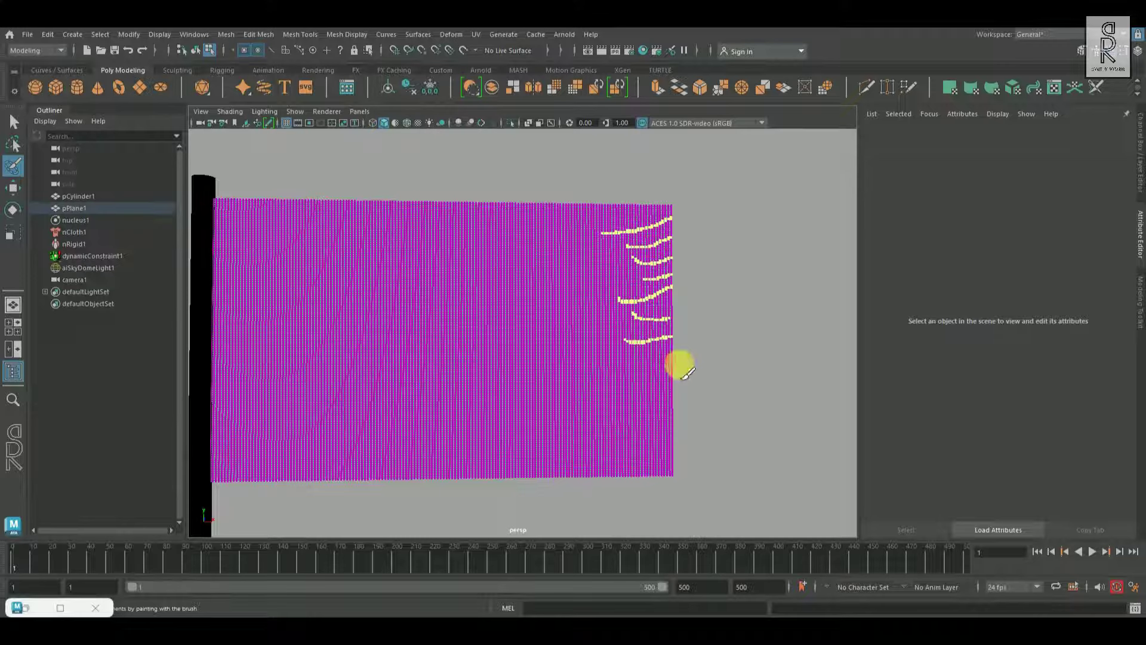
left_click_drag(672, 376, 644, 376)
Add irregular vertex lines at the flag's lower free corner and along its upper and lower edges to the painted selection
mouse_move(673, 406)
left_mouse_down()
mouse_move(620, 404)
mouse_move(672, 486)
mouse_move(619, 486)
mouse_move(524, 242)
mouse_move(371, 205)
left_mouse_up()
left_click_drag(269, 200, 333, 215)
mouse_move(389, 200)
left_mouse_down()
mouse_move(466, 235)
mouse_move(498, 218)
left_mouse_up()
left_click_drag(268, 478, 370, 448)
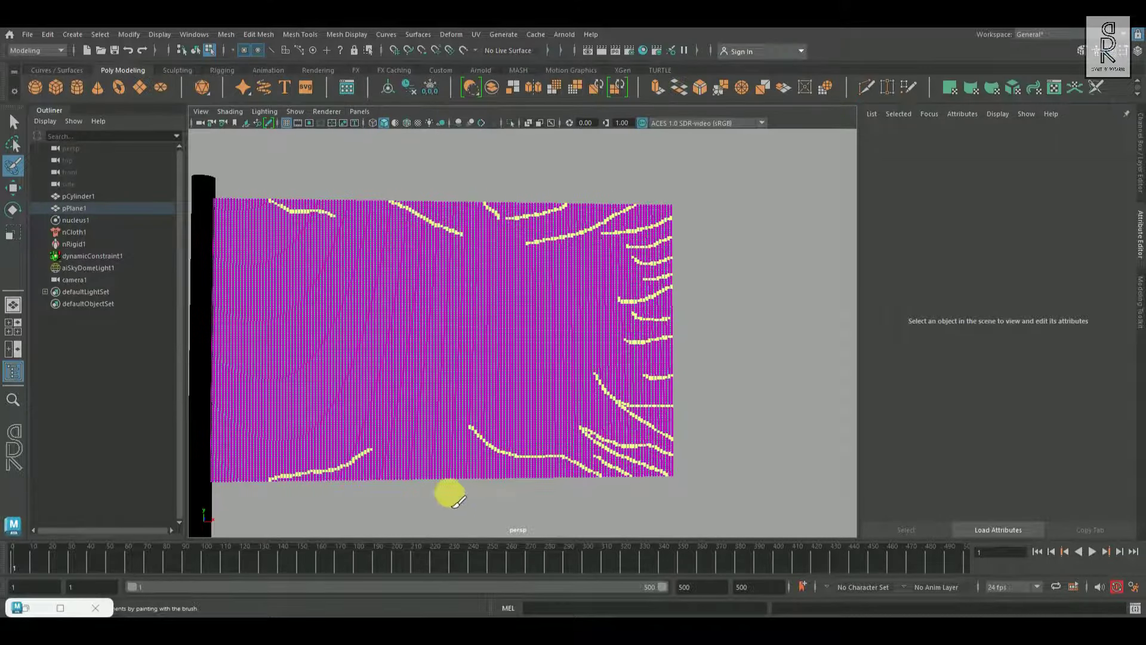
left_click_drag(448, 490, 387, 421)
Add a few short vertex lines beside the pole and near the middle of the free edge to the selection, undoing the unwanted stroke
right_click_drag(557, 489, 557, 472, "alt")
left_click_drag(260, 339, 346, 351)
left_click_drag(264, 418, 305, 409)
left_click_drag(267, 292, 288, 297)
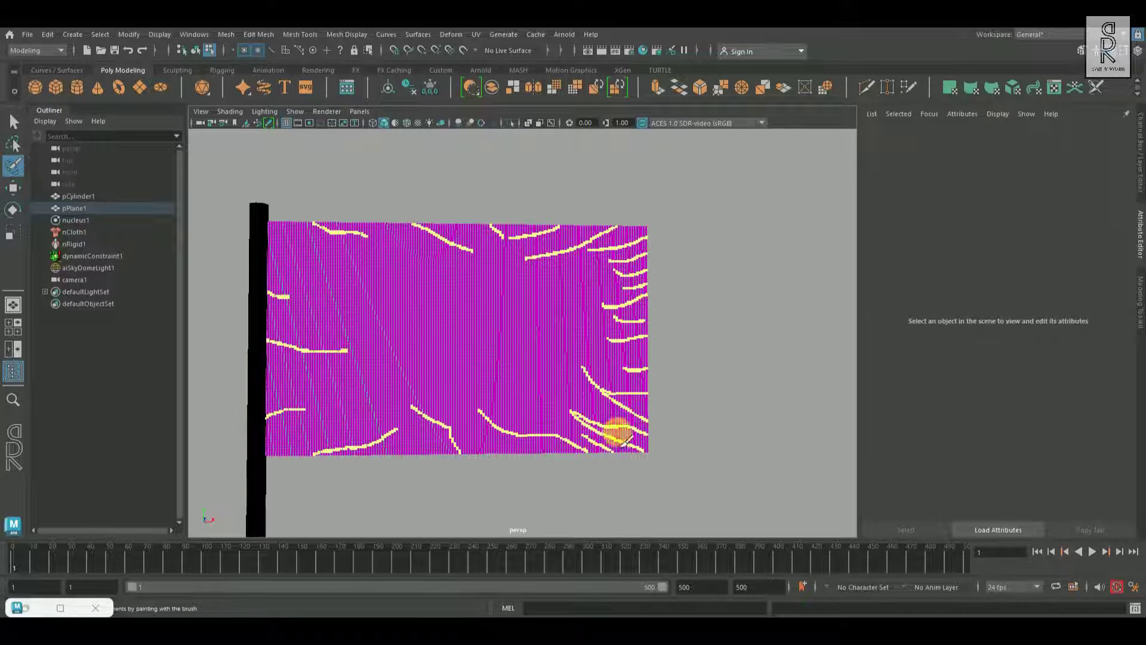
left_click_drag(591, 312, 534, 330)
key("ctrl+z")
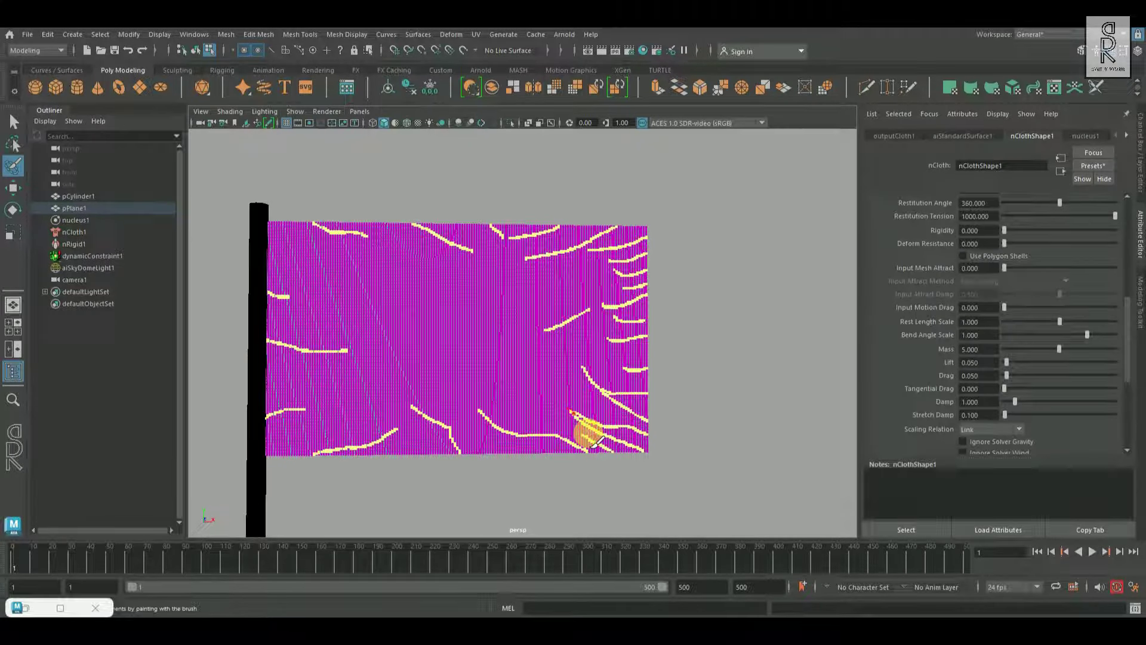
left_click_drag(616, 357, 647, 350)
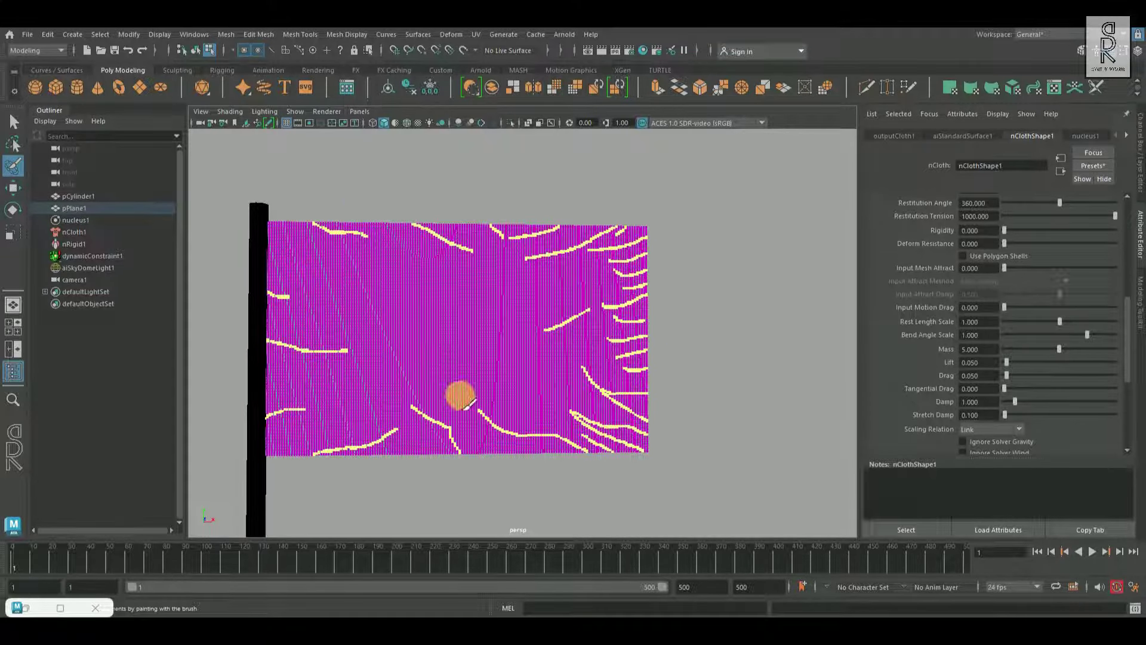
Switch to the FX menu set and create a Tearable Surface constraint from the painted flag vertices
left_click(42, 52)
left_click(38, 102)
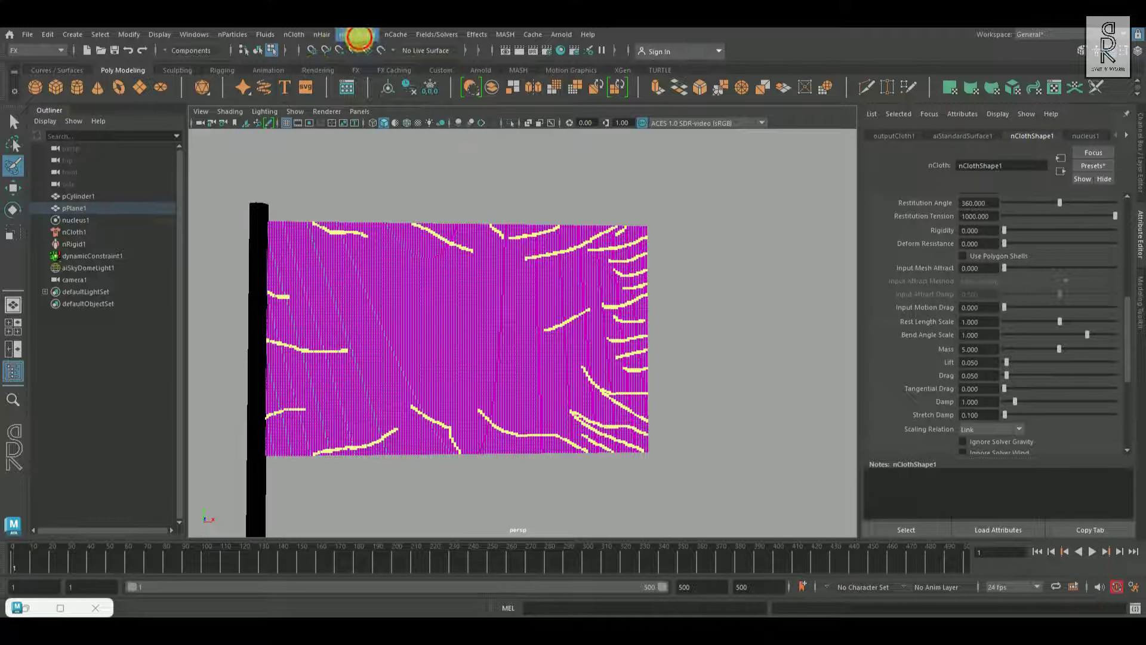
left_click(357, 34)
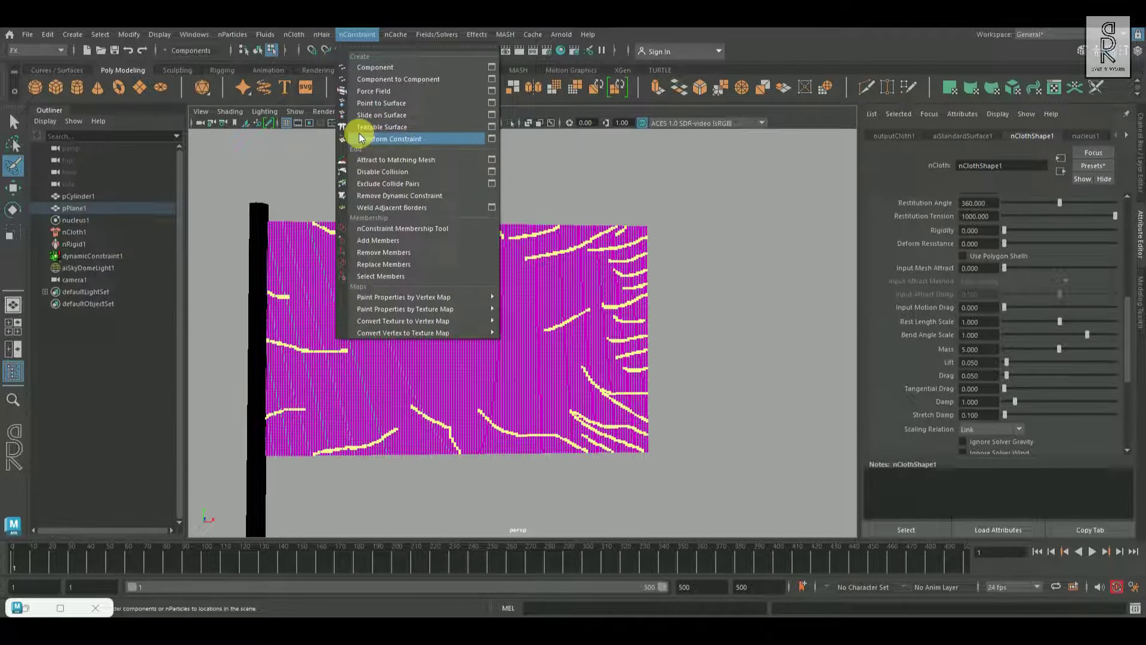
left_click(399, 127)
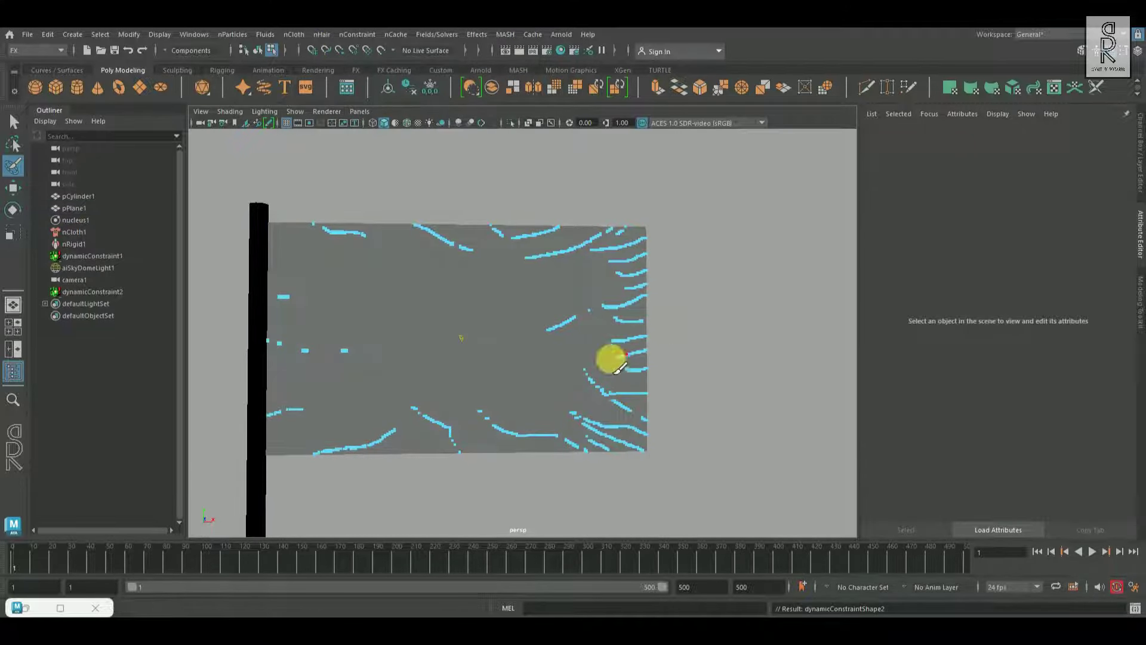
Turn off Display Connections for the tearable constraint dynamicConstraint2, return to the Select tool, and play the simulation
left_click(114, 294)
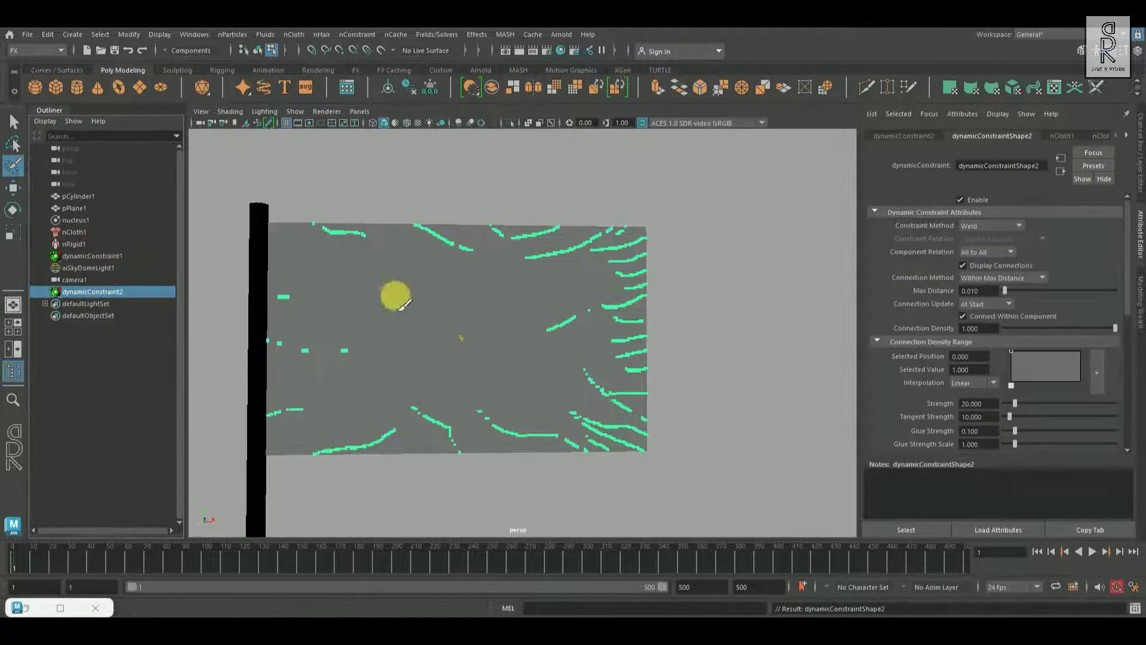
left_click(988, 266)
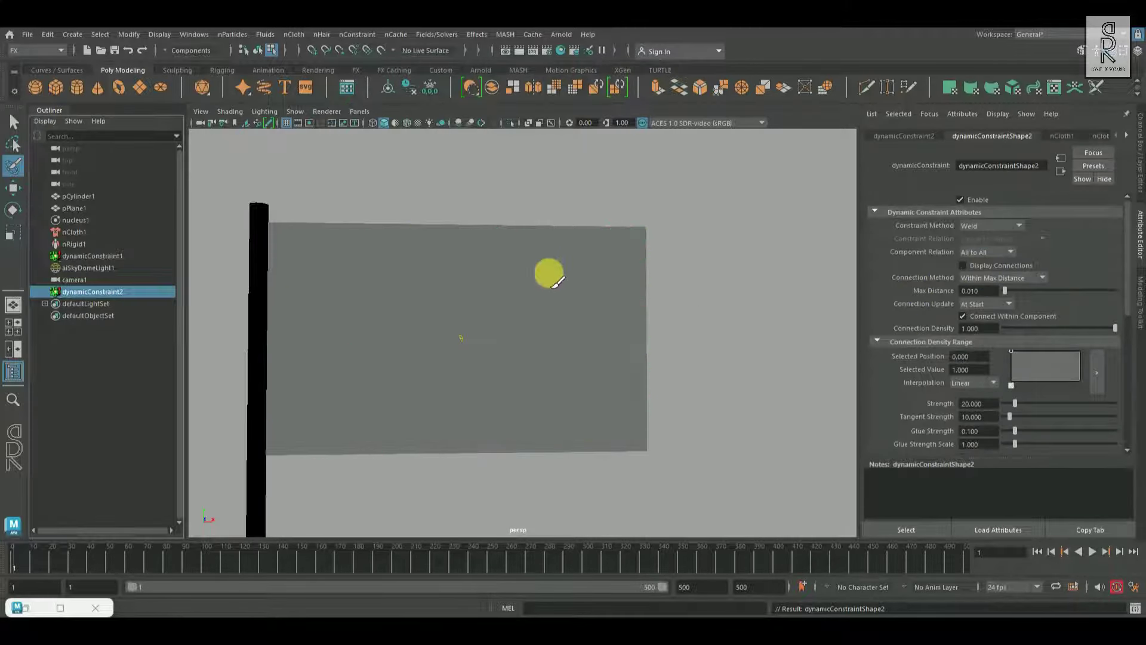
key("q")
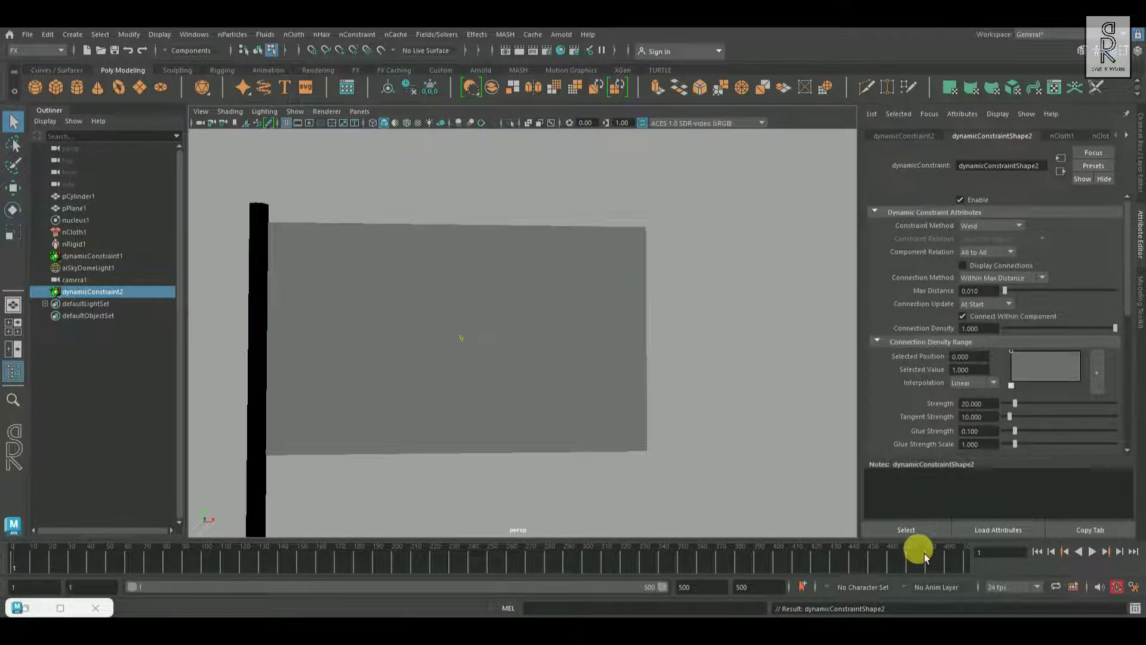
left_click(1092, 551)
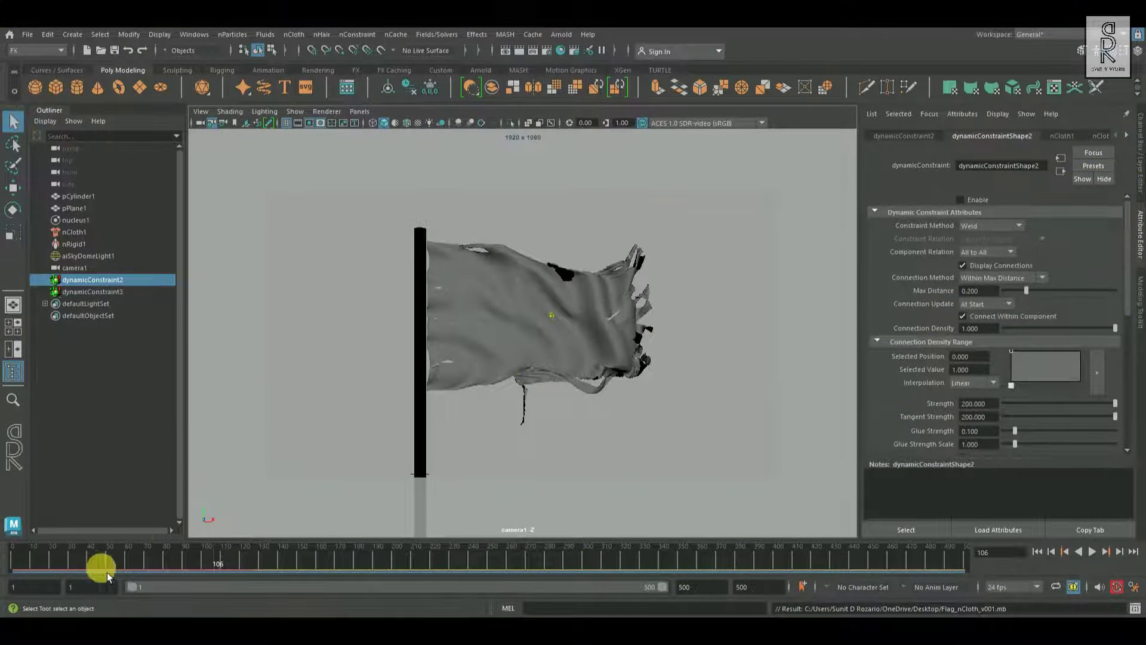
Scrub the torn flag's simulation to frame 66, render it in the Arnold RenderView, and inspect the image up close
left_click_drag(107, 570, 51, 571)
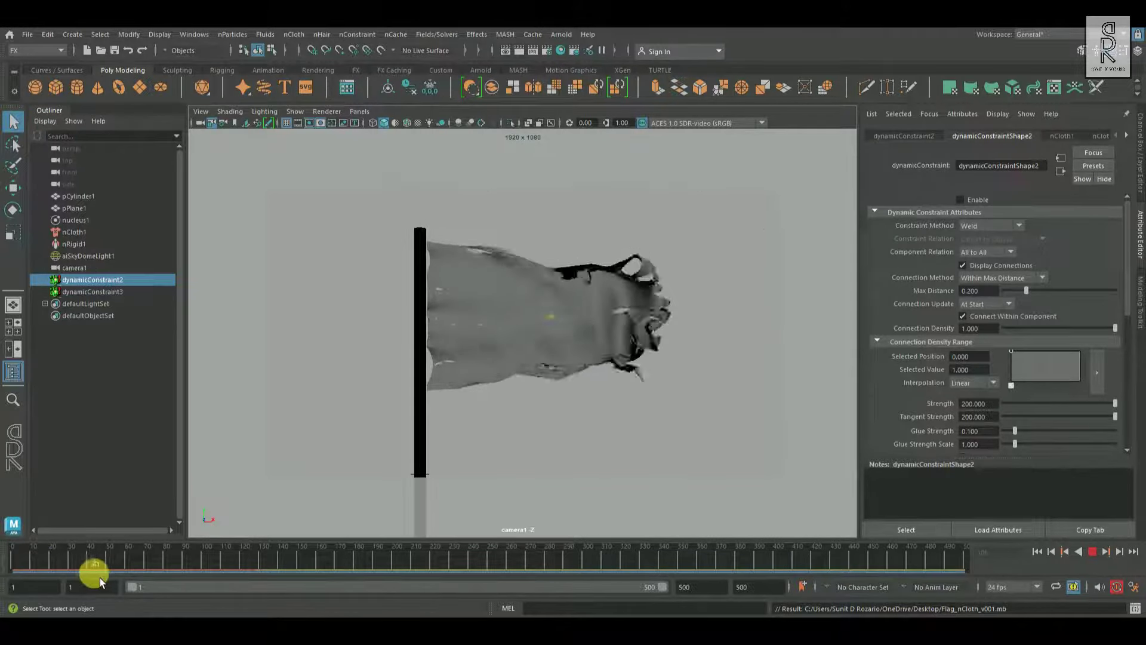
mouse_move(138, 582)
left_mouse_down()
mouse_move(151, 581)
mouse_move(119, 582)
mouse_move(144, 586)
left_mouse_up()
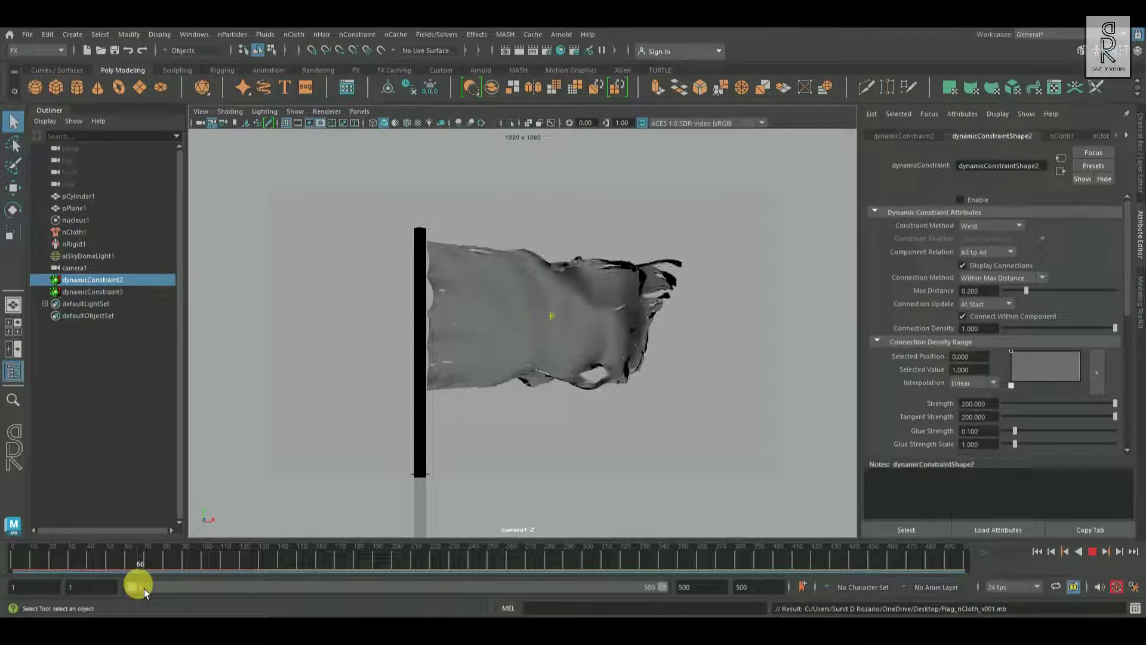
left_click(561, 35)
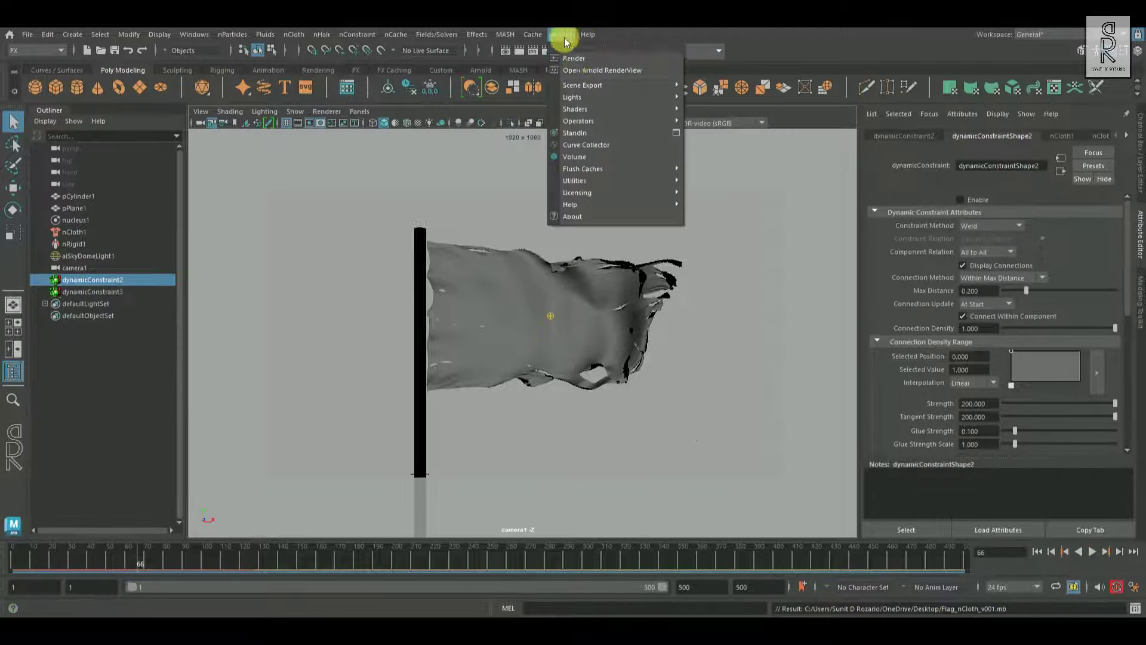
left_click(577, 59)
scroll(778, 328, "down", 5)
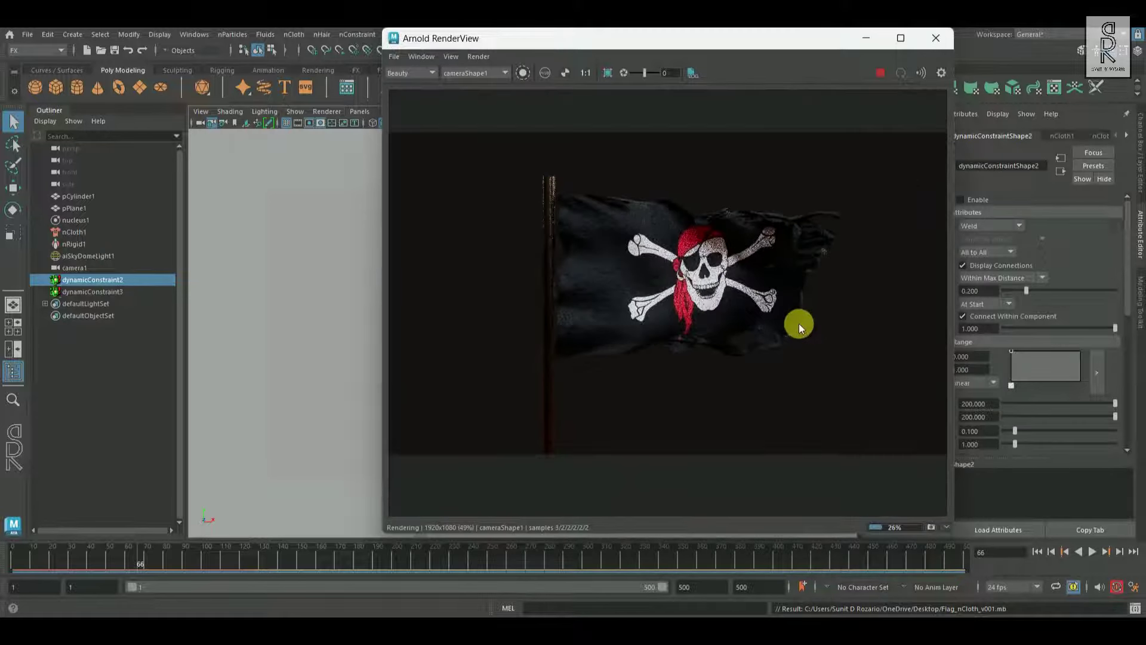
scroll(798, 324, "up", 2)
scroll(784, 317, "down", 1)
middle_click_drag(733, 281, 751, 284)
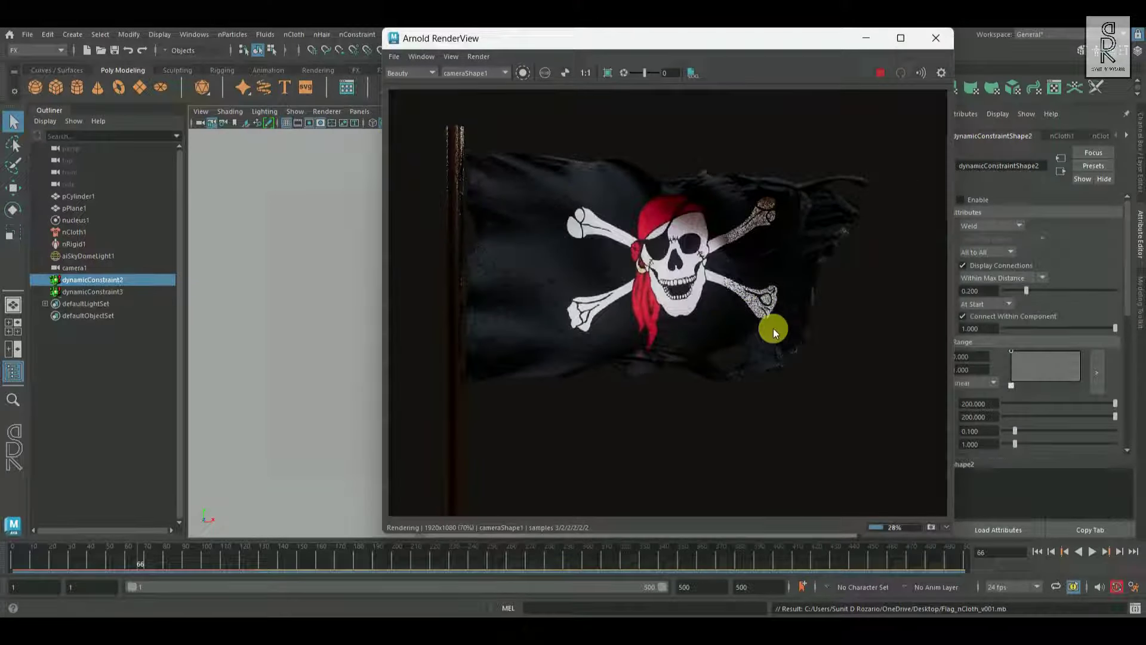
Compare the torn flag's renders at frames 87, 100, 83 and 90, and stop and close the render view
left_click_drag(140, 558, 177, 558)
scroll(801, 328, "down", 2)
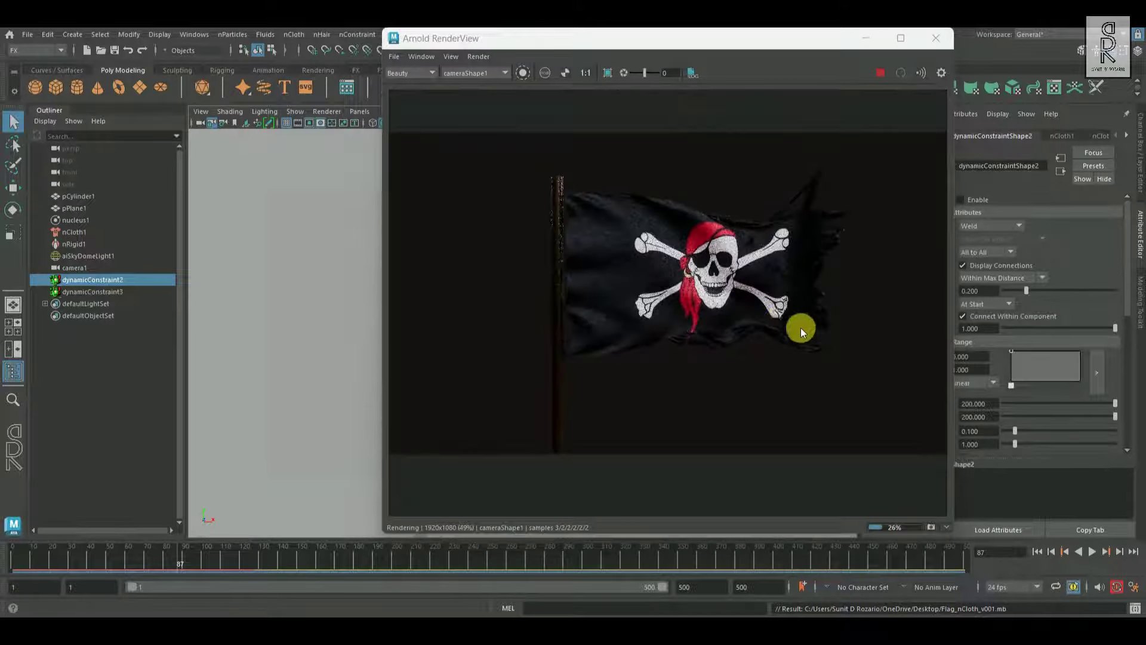
left_click_drag(89, 565, 208, 563)
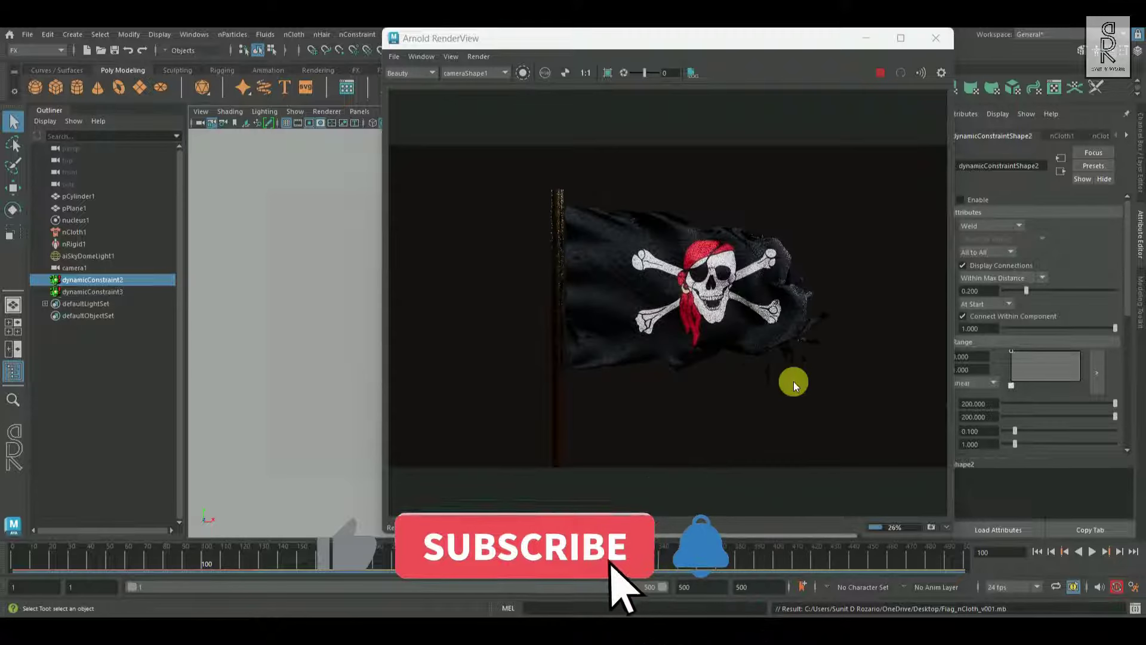
left_click(170, 558)
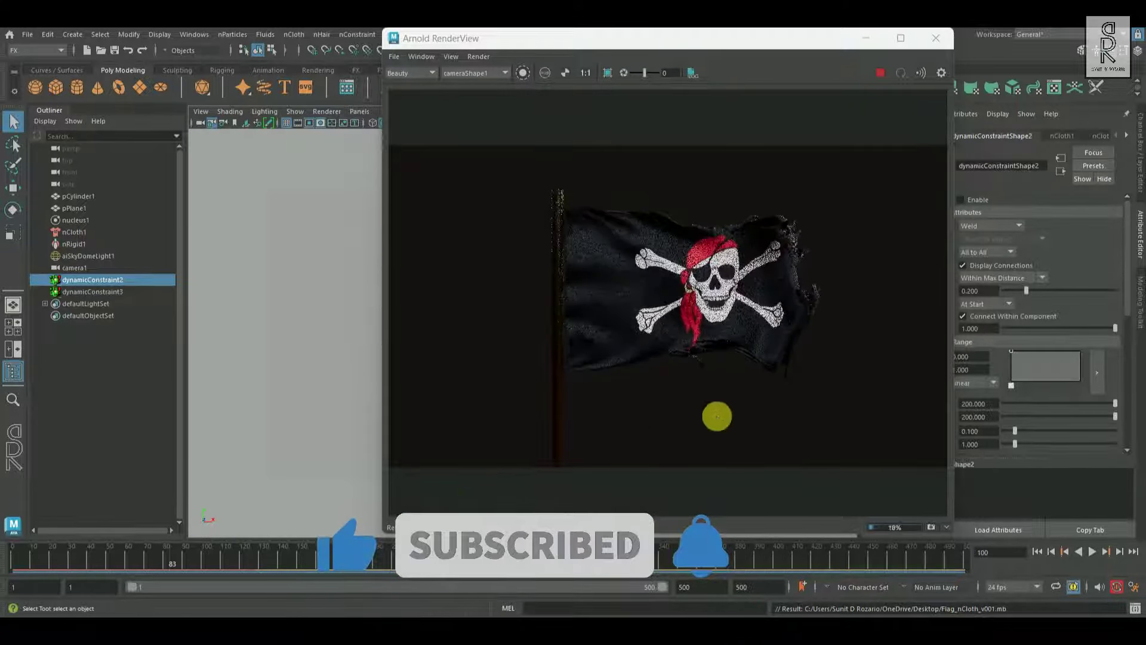
scroll(567, 282, "up", 3)
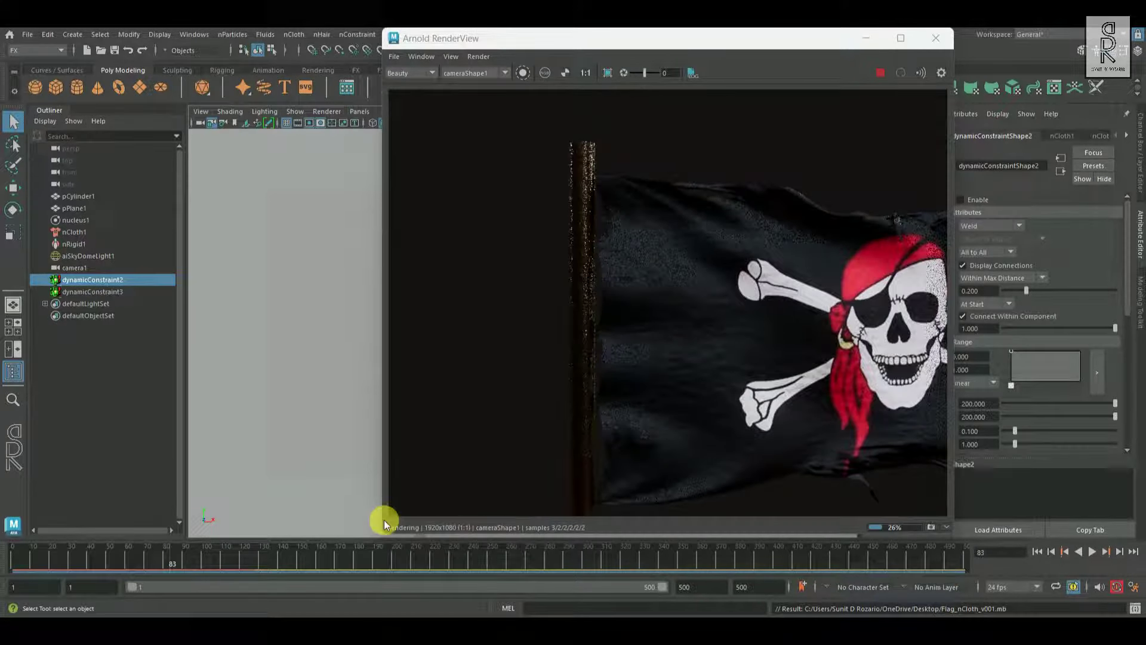
left_click_drag(175, 558, 186, 561)
left_click_drag(746, 424, 657, 446)
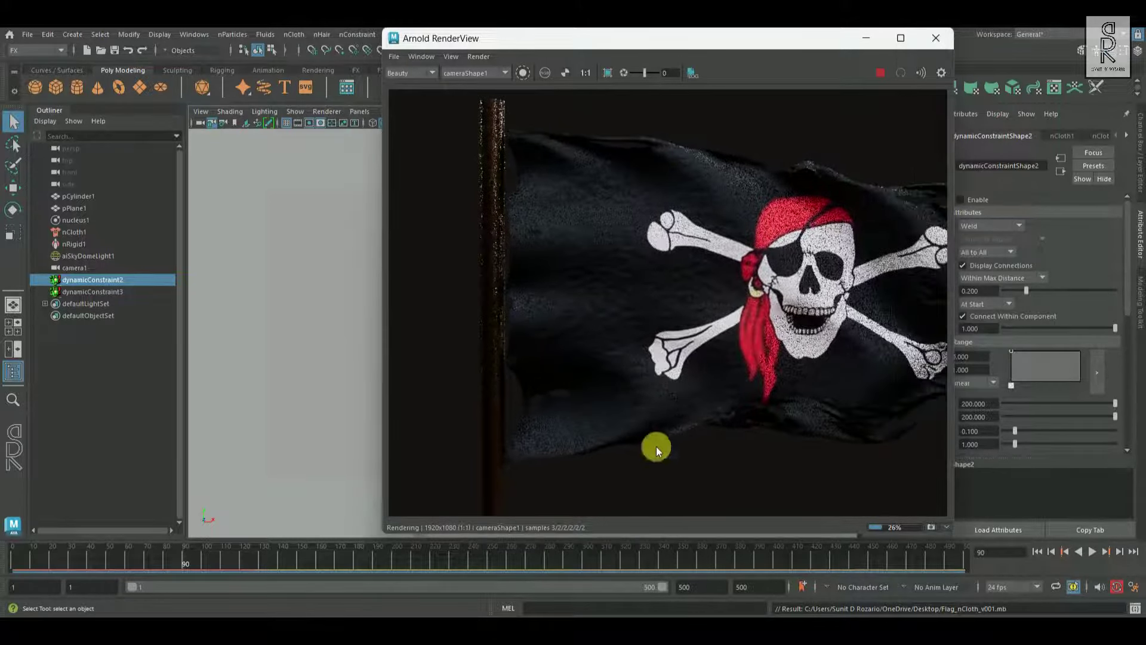
scroll(850, 348, "down", 3)
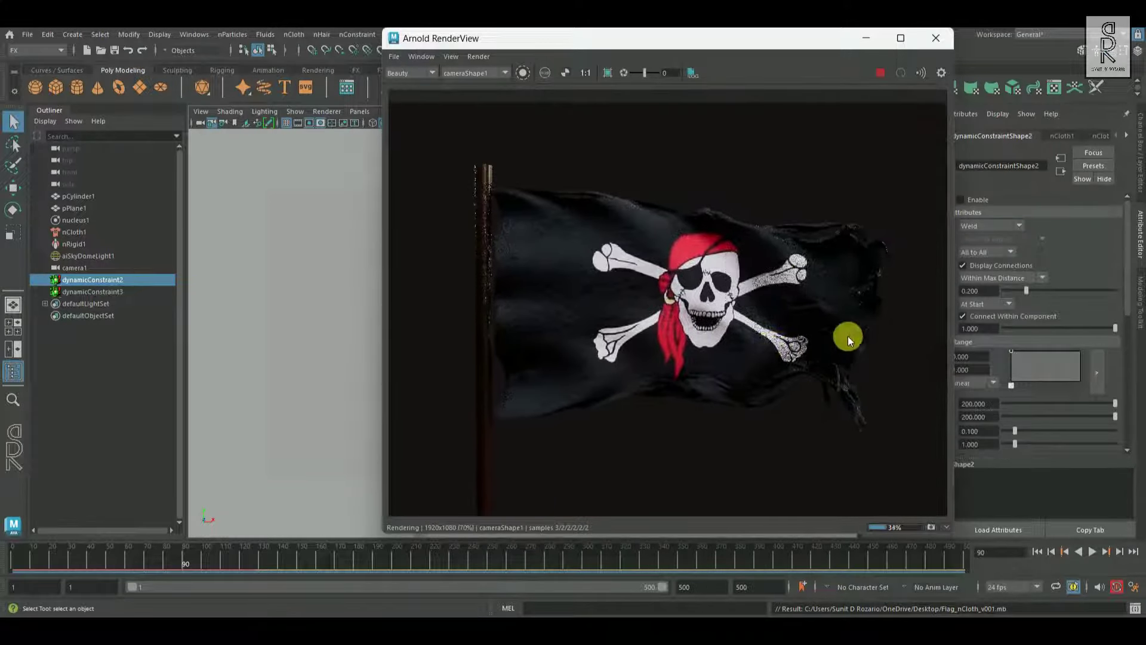
left_click(879, 73)
left_click(937, 34)
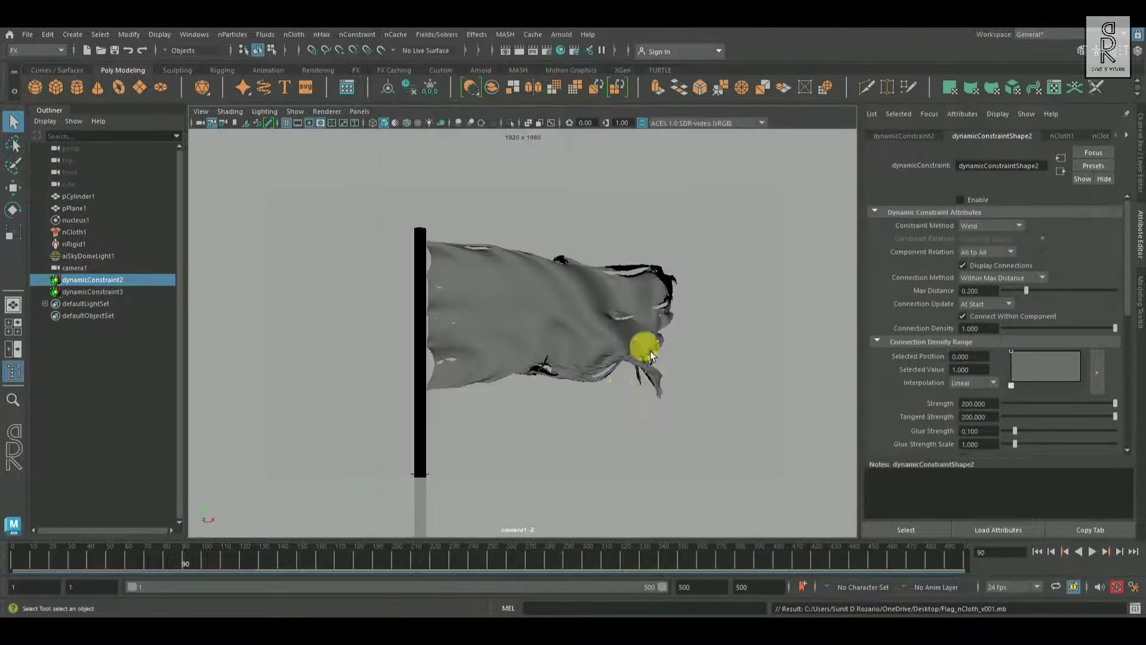
Examine the flag's tears and its attachment along the pole up close in the perspective view
key("space")
key("space")
middle_click_drag(506, 344, 673, 306, "alt")
left_click_drag(565, 342, 449, 390, "alt")
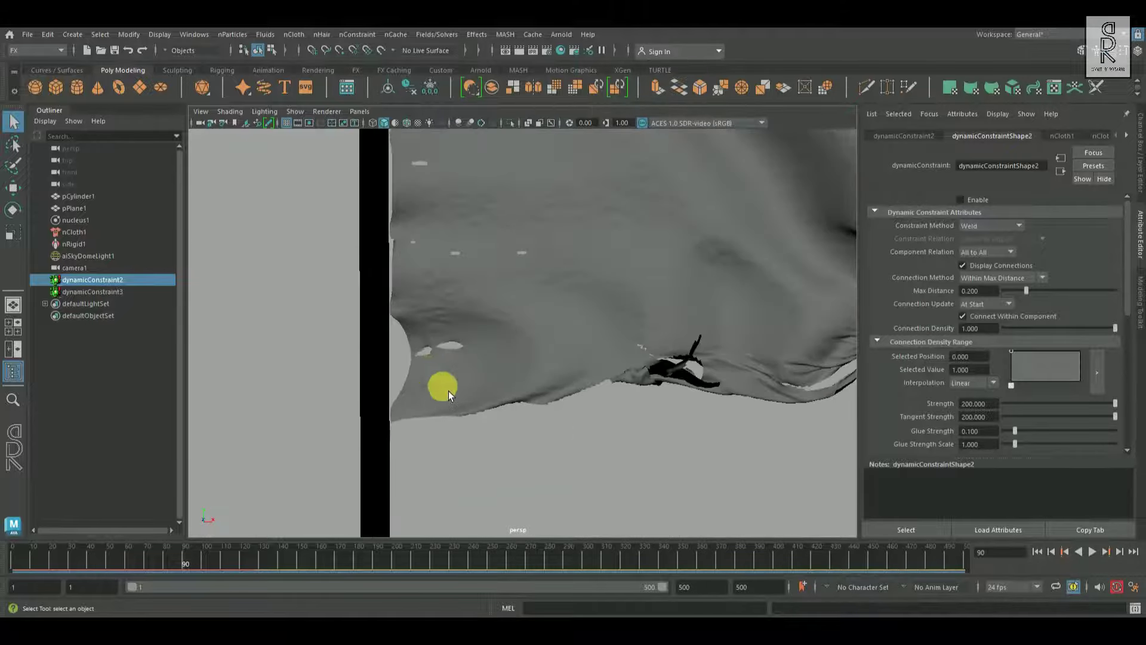
left_click_drag(470, 439, 423, 291, "alt")
Return to the first frame and open the attributes of dynamicConstraint3
left_click_drag(30, 558, 7, 558)
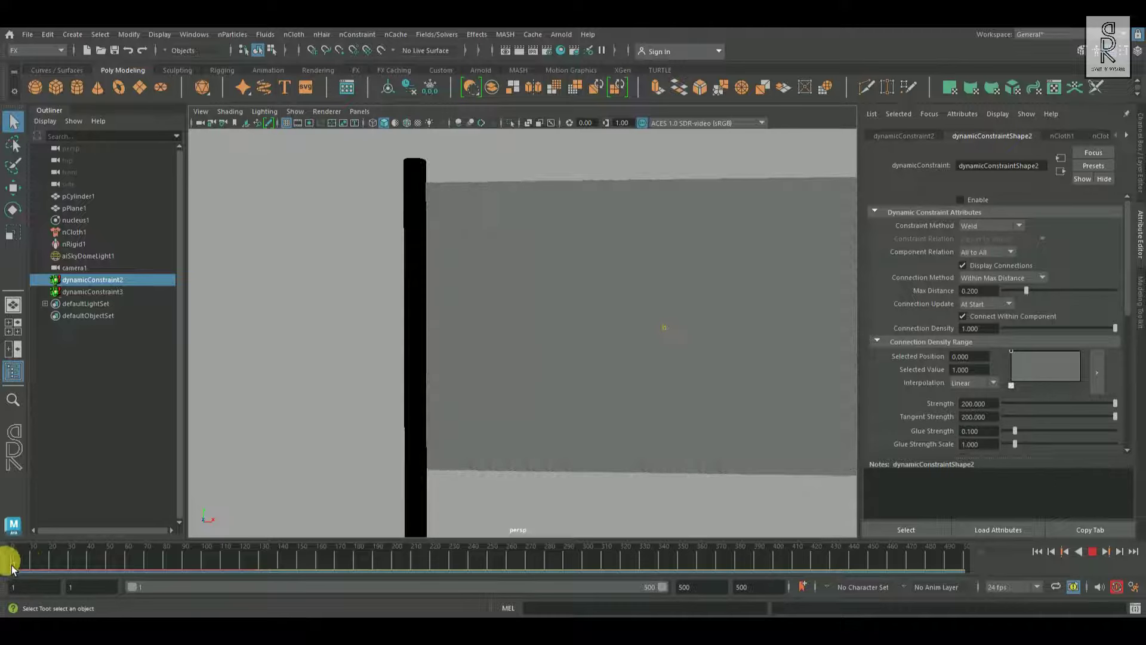
left_click(302, 373)
left_click(96, 291)
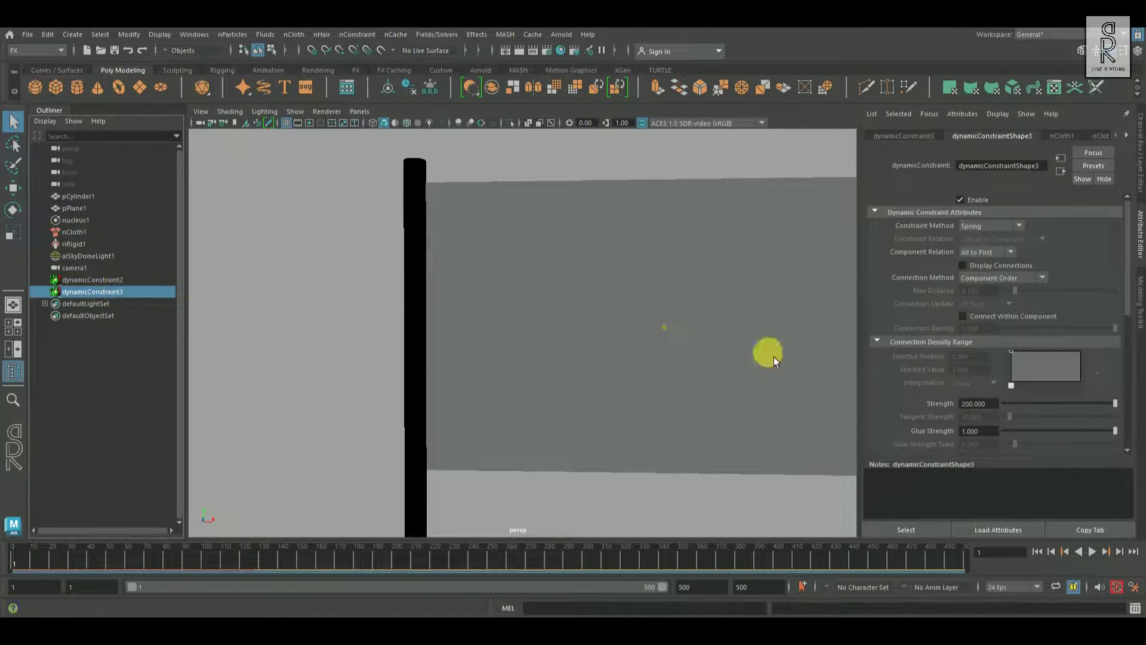
Show the connections of dynamicConstraint3 and select the flag's vertices along the pole to check where the flag is attached
left_click(994, 268)
right_click_drag(600, 401, 435, 216, "alt")
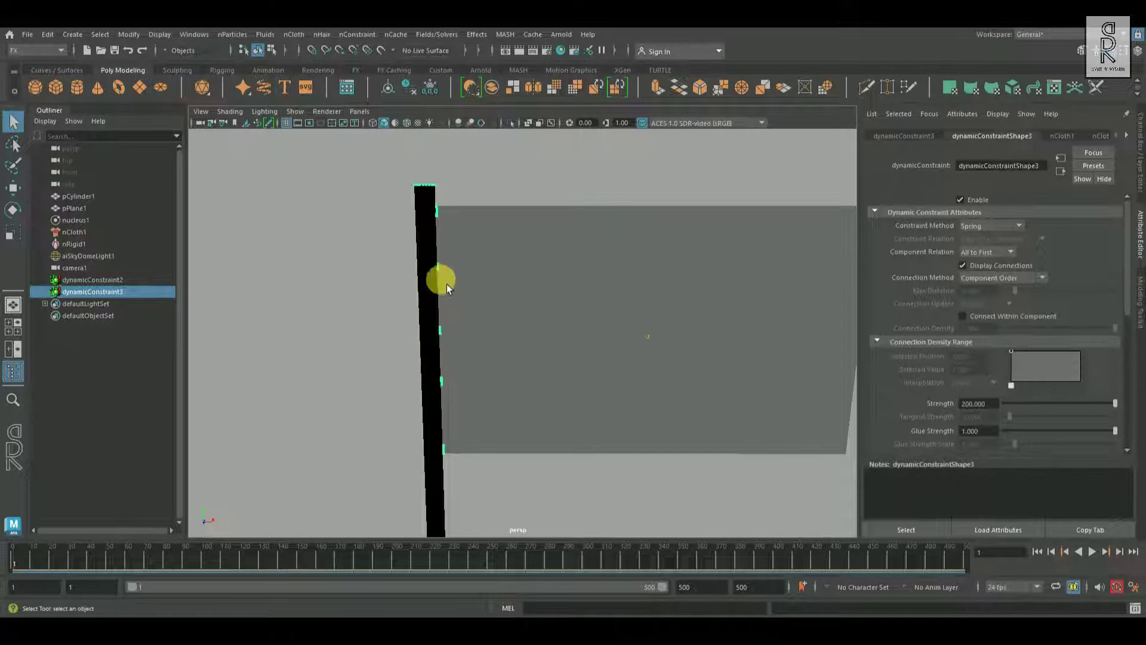
left_click(514, 295)
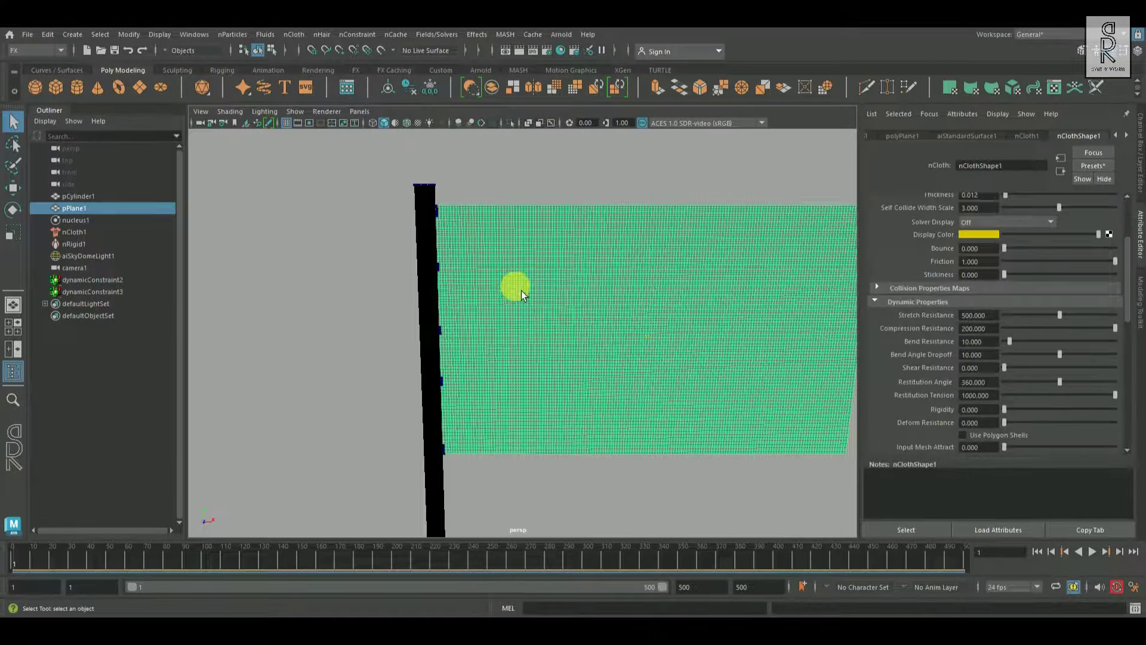
right_click_drag(521, 290, 504, 317)
left_click_drag(419, 192, 453, 423)
left_click(510, 477)
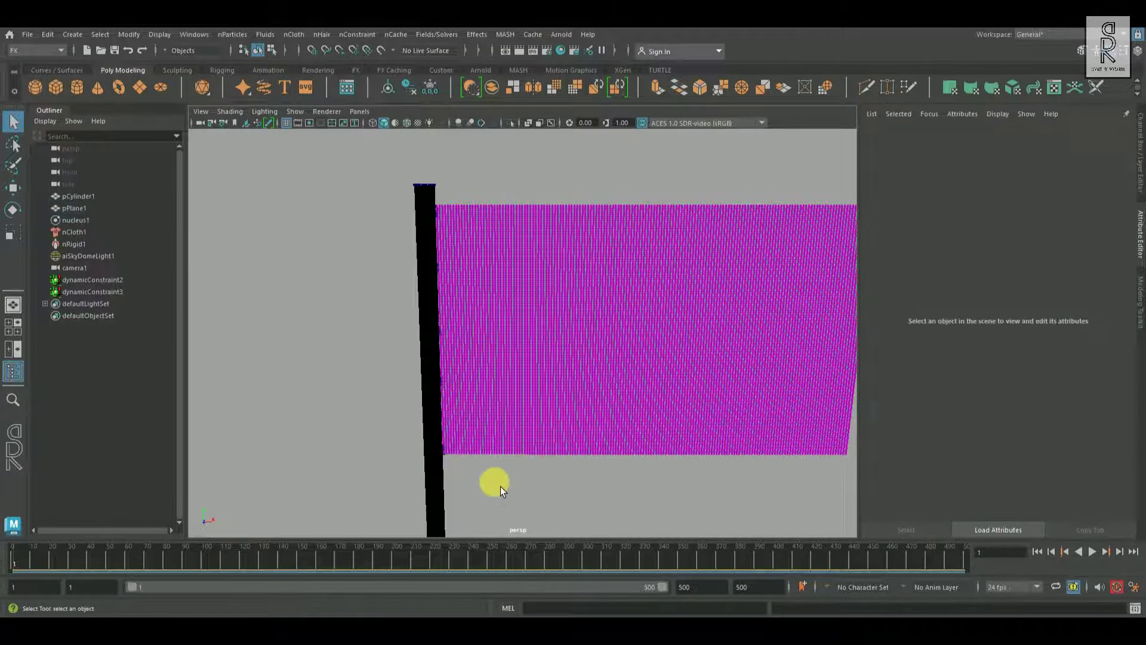
right_click_drag(504, 236, 607, 212)
left_click(318, 326)
Select the flag together with the pole and look through the available nConstraint types
left_click_drag(358, 326, 507, 268, "alt")
middle_click_drag(366, 212, 500, 360, "alt")
right_click_drag(500, 360, 638, 379, "alt")
middle_click_drag(638, 379, 537, 328, "alt")
right_click_drag(623, 389, 451, 381, "alt")
middle_click_drag(546, 411, 485, 318, "alt")
left_click(513, 293)
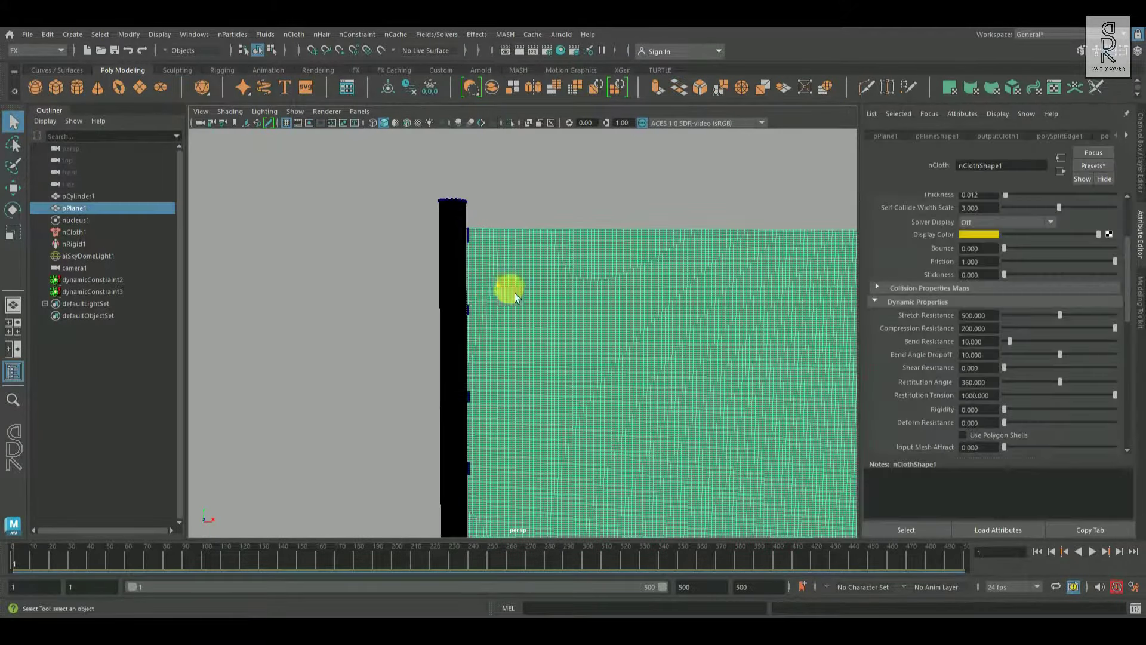
left_click(461, 287, "shift")
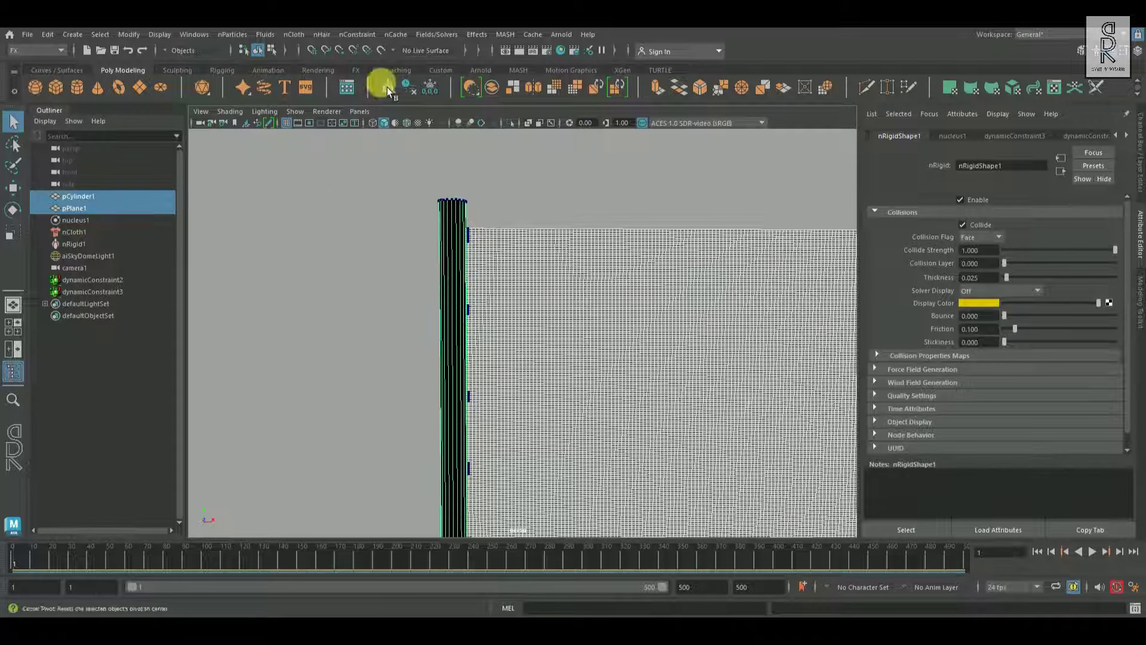
left_click(365, 36)
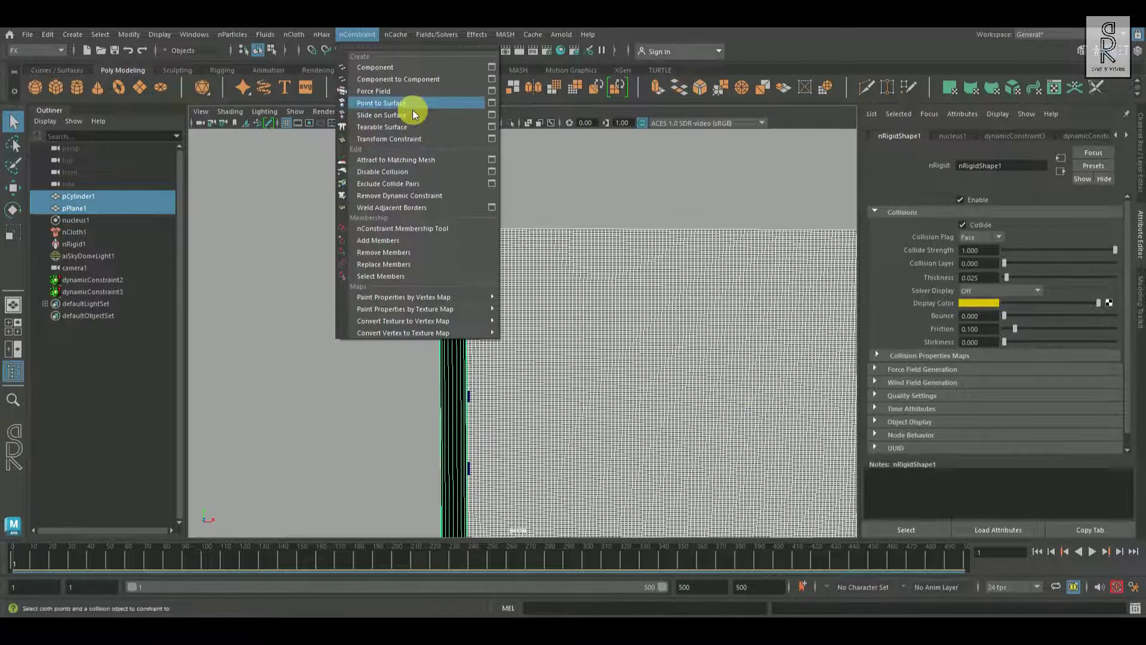
left_click(442, 127)
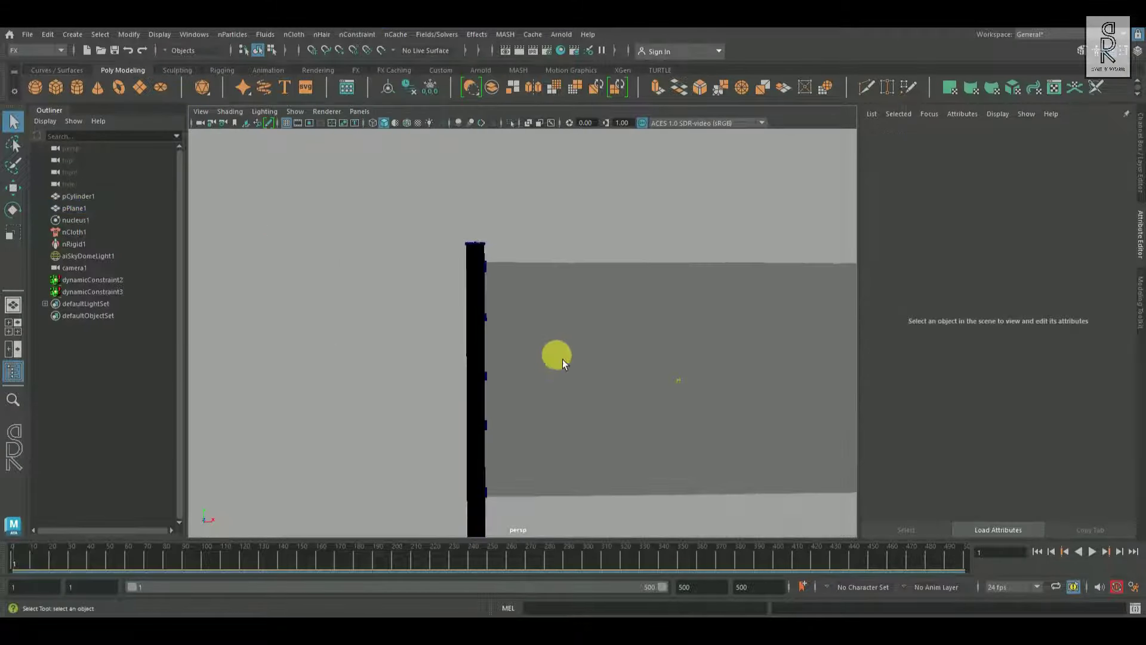
Review the connection, strength and glue attributes of dynamicConstraint3
middle_click_drag(562, 360, 517, 337, "alt")
left_click(95, 292)
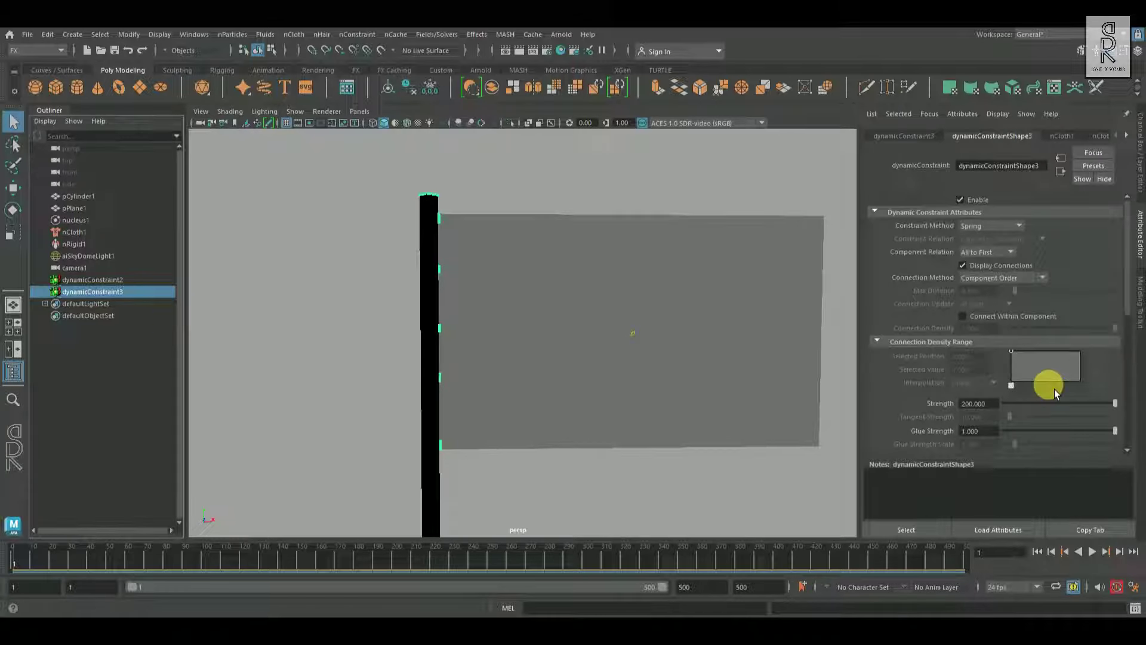
scroll(1058, 389, "down", 2)
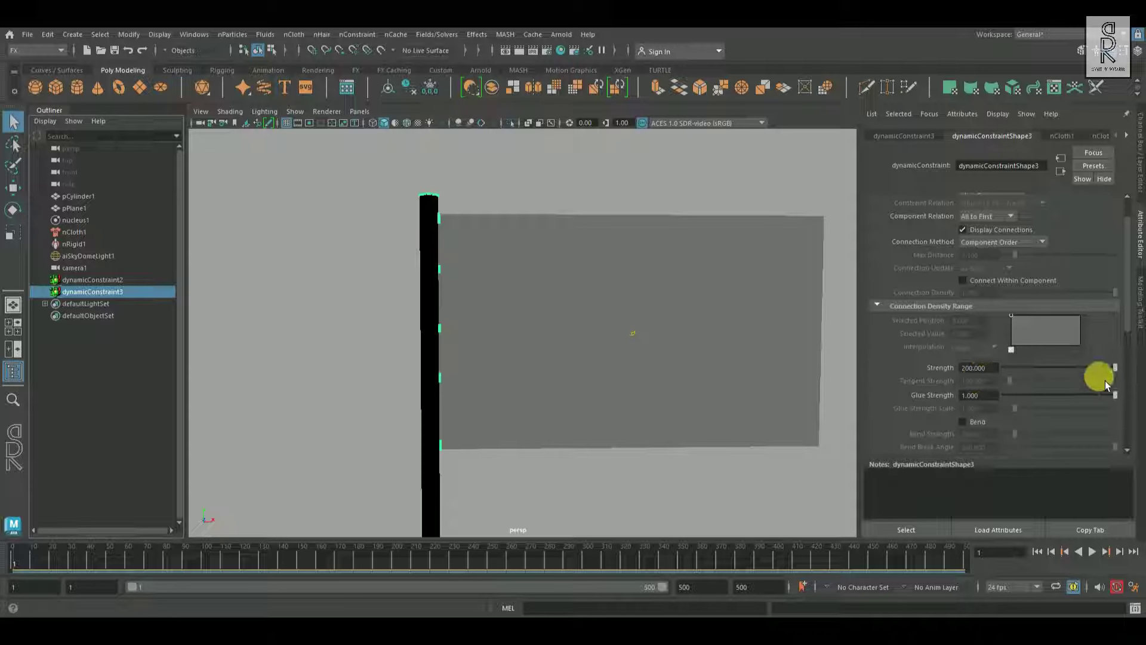
scroll(1101, 383, "down", 2)
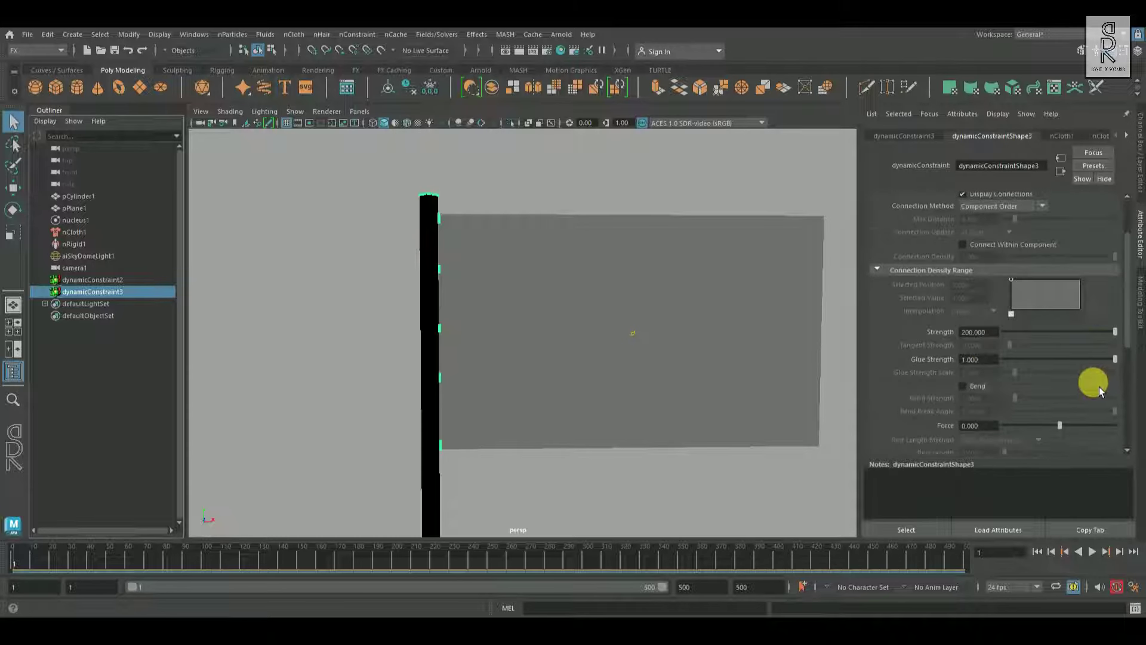
scroll(1100, 385, "down", 2)
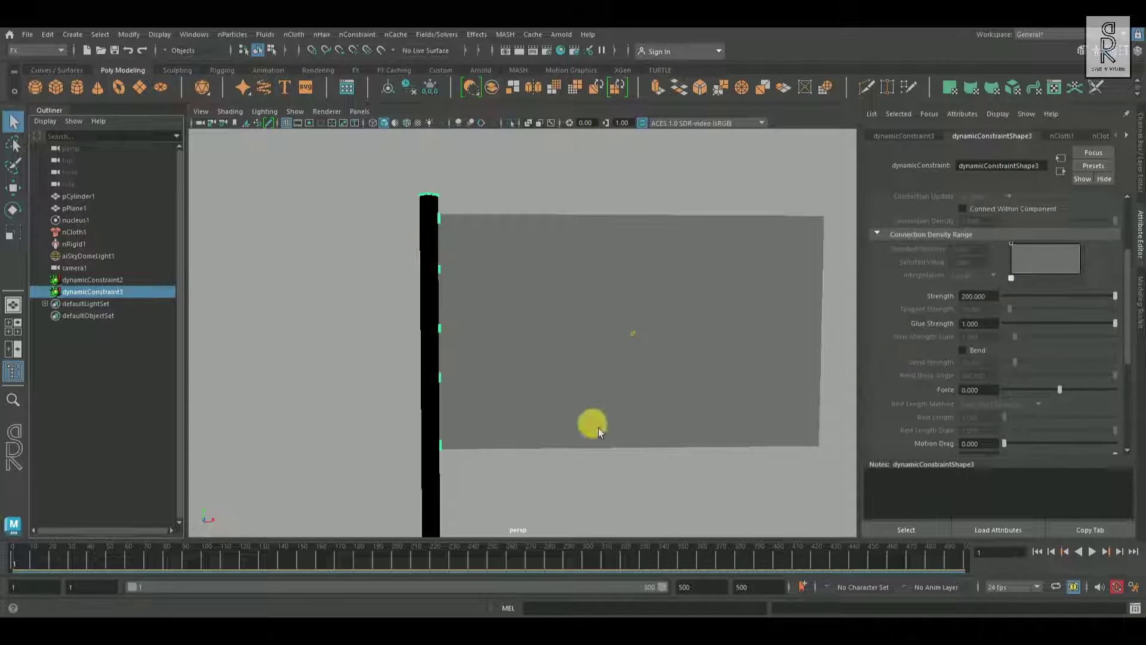
Try a strength of 300 on the weld constraint dynamicConstraint2
left_click(122, 280)
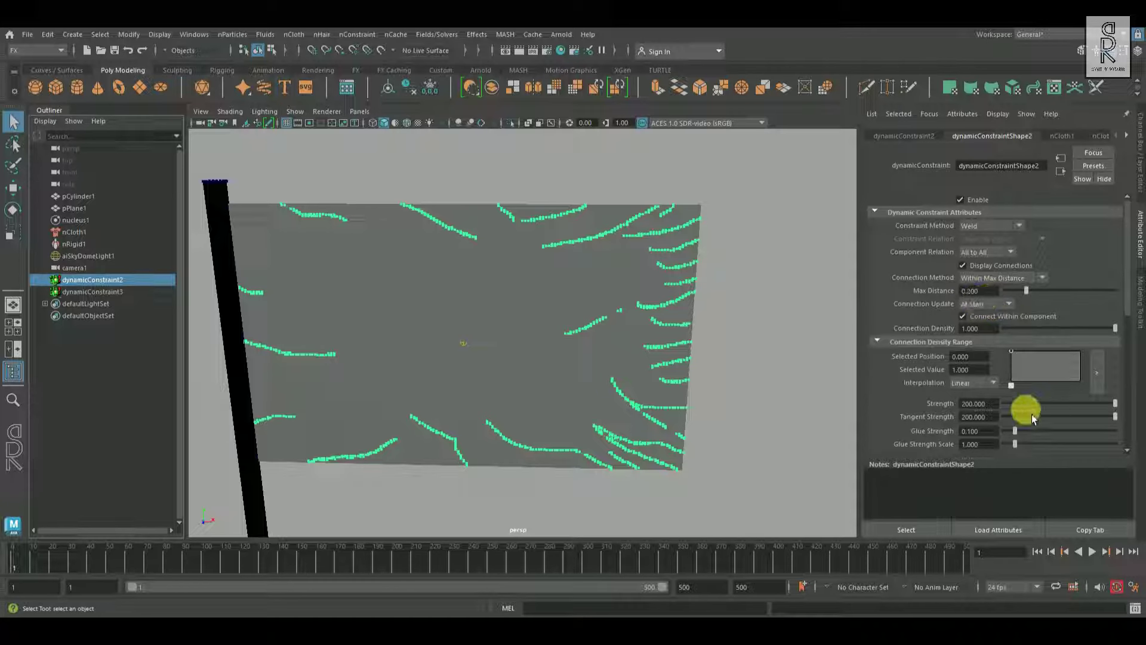
double_click(977, 404)
type("300")
key("Return")
left_click(751, 385)
Review the flag's nCloth dynamic properties, from stretch resistance down to mass, lift, drag and damp
left_click(482, 370)
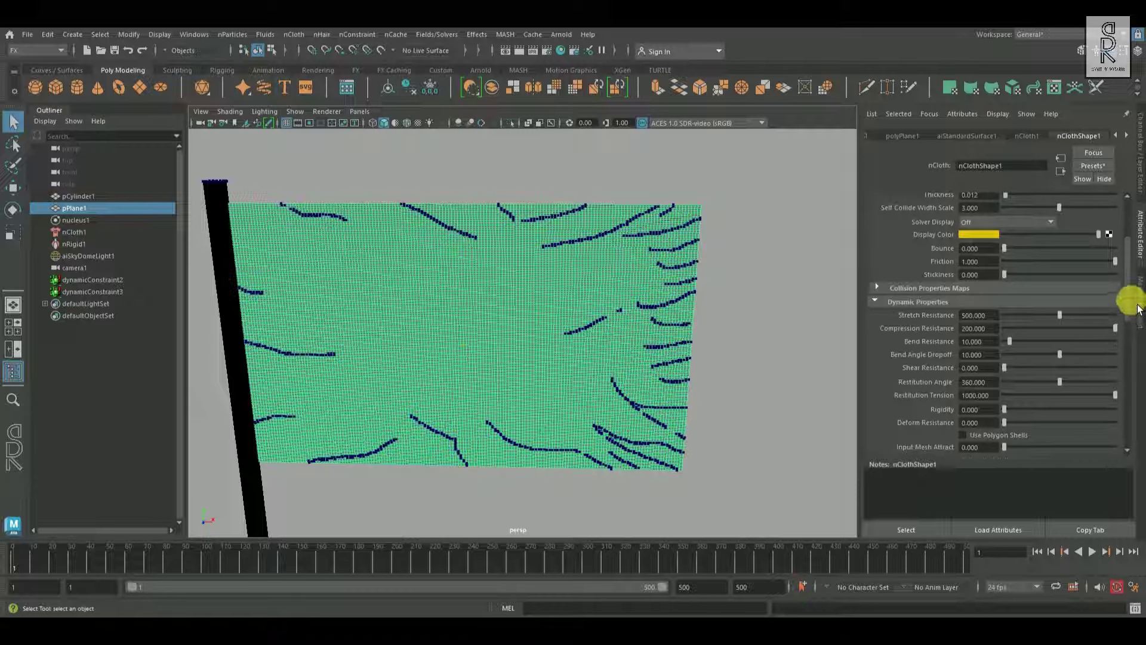
left_click_drag(1129, 301, 1141, 327)
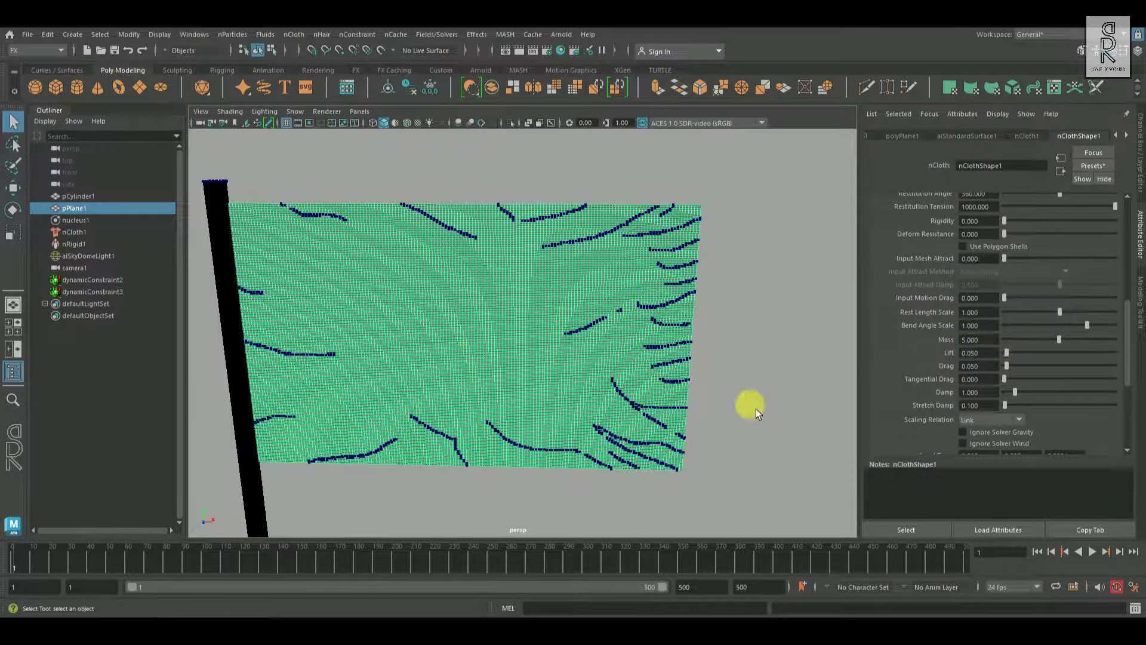
right_click_drag(755, 408, 713, 379, "alt")
left_click_drag(712, 378, 724, 361, "alt")
right_click_drag(723, 360, 668, 382, "alt")
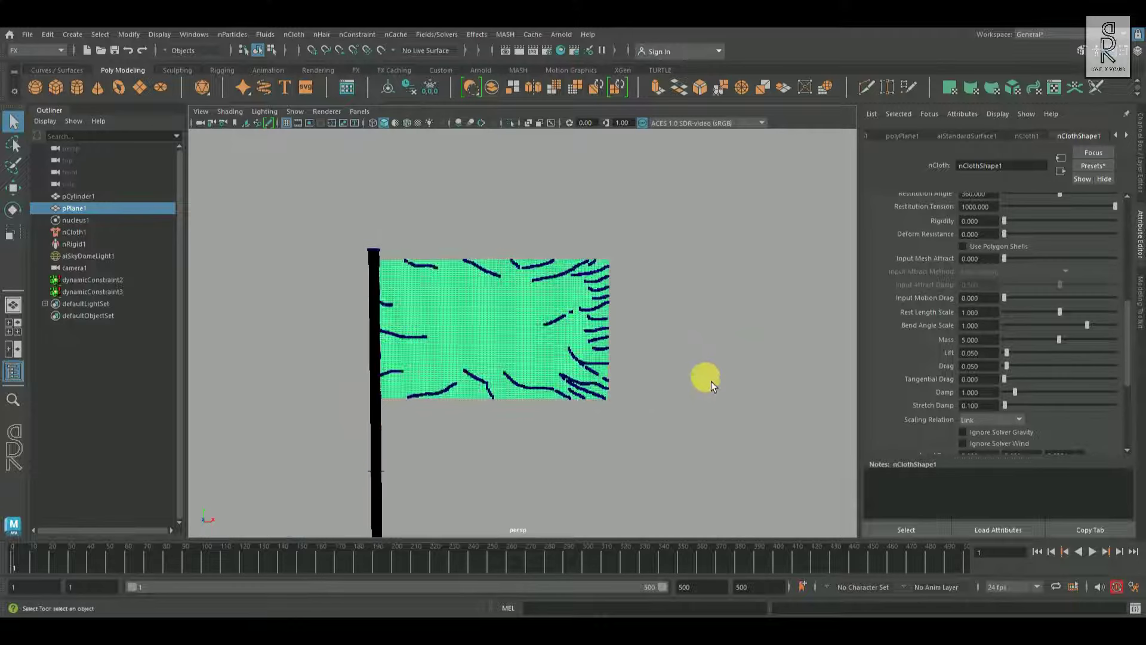
middle_click_drag(728, 330, 722, 306, "alt")
left_click(732, 332)
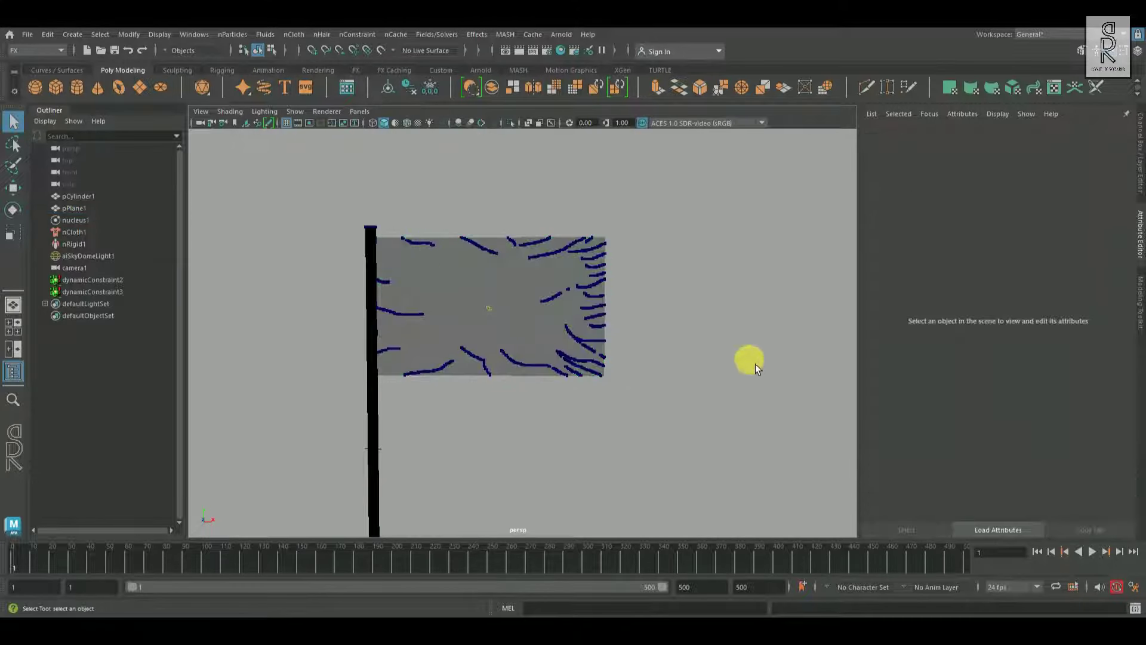
Turn off the connection display for dynamicConstraint2 and dynamicConstraint3
left_click(94, 281)
left_click(117, 292, "shift")
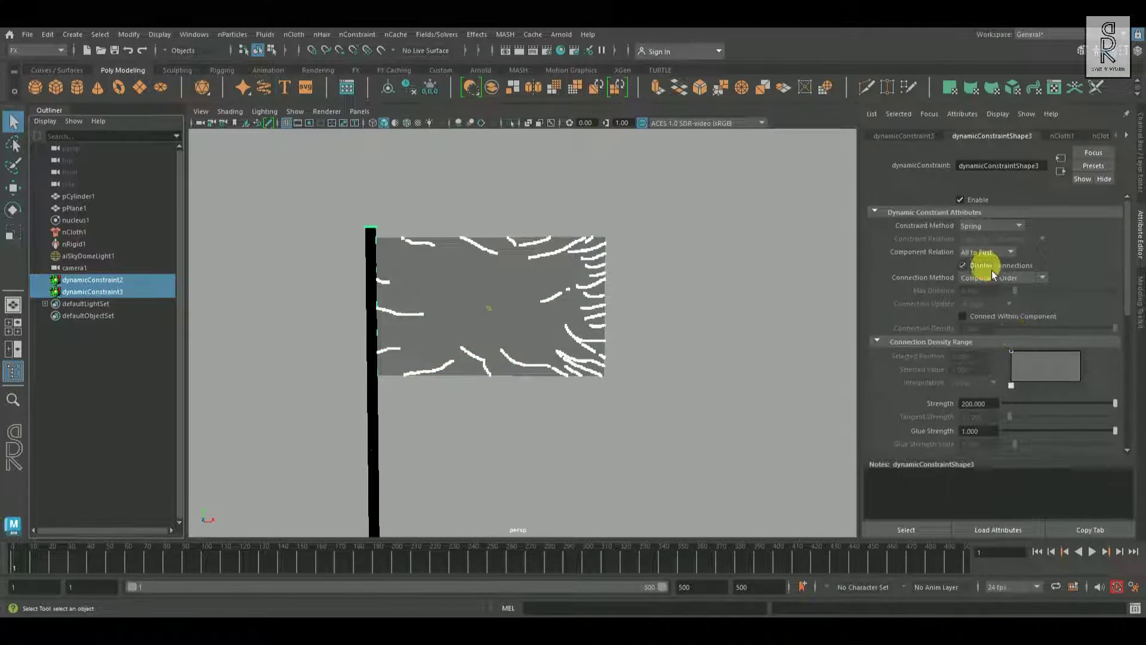
left_click(670, 435)
left_click(89, 279)
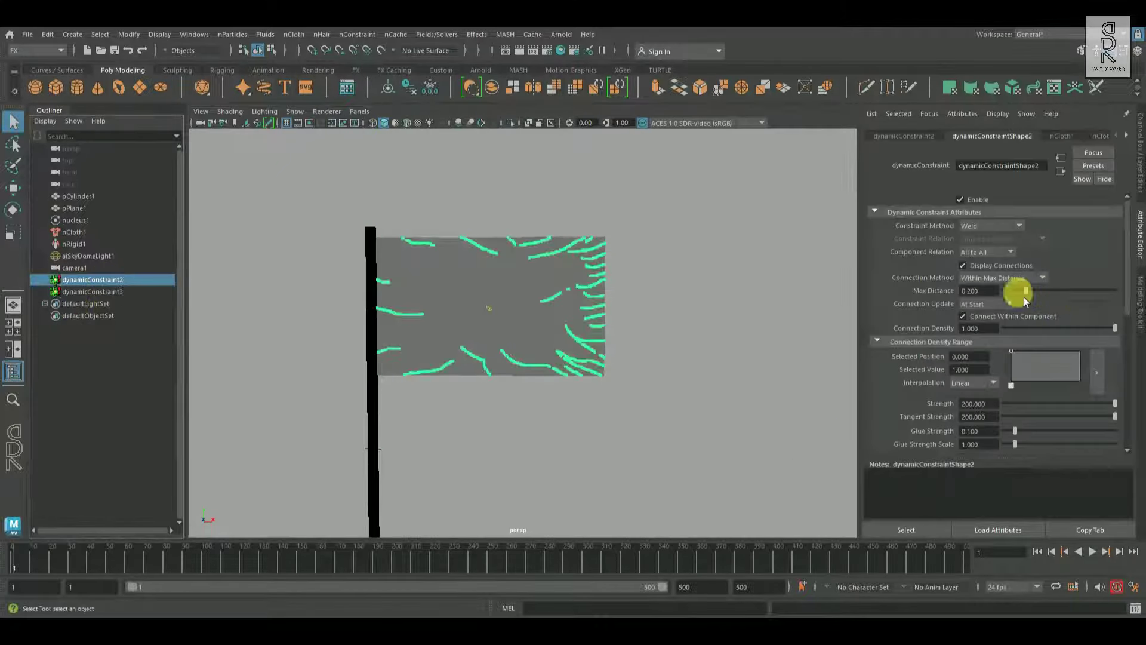
left_click(1000, 266)
left_click(648, 451)
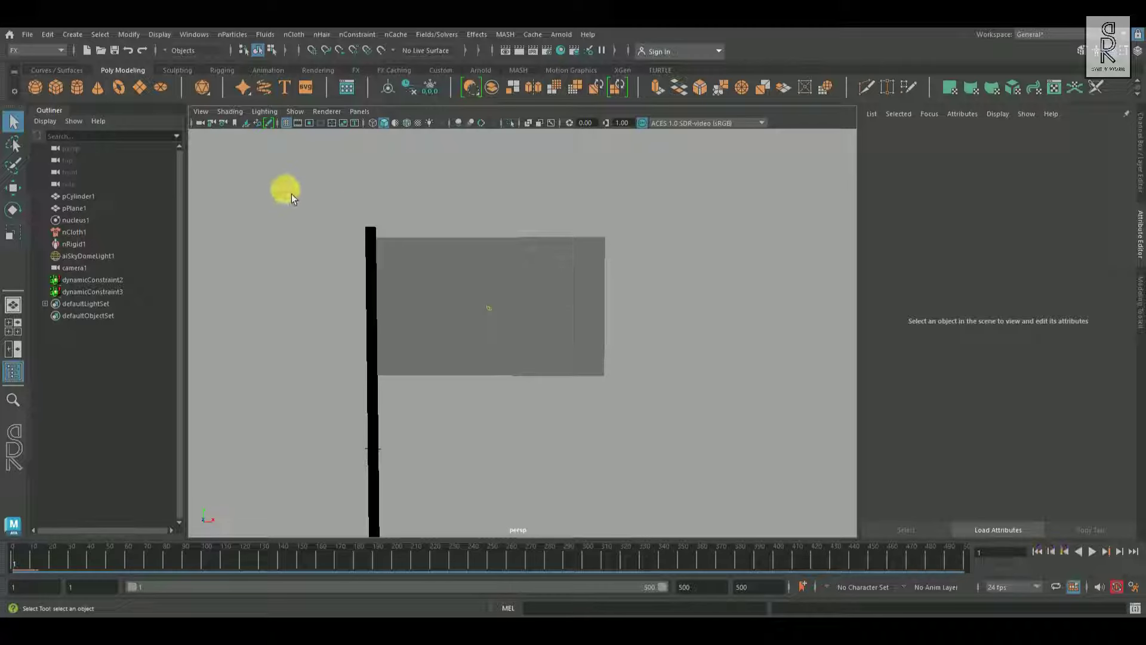
left_click(569, 288)
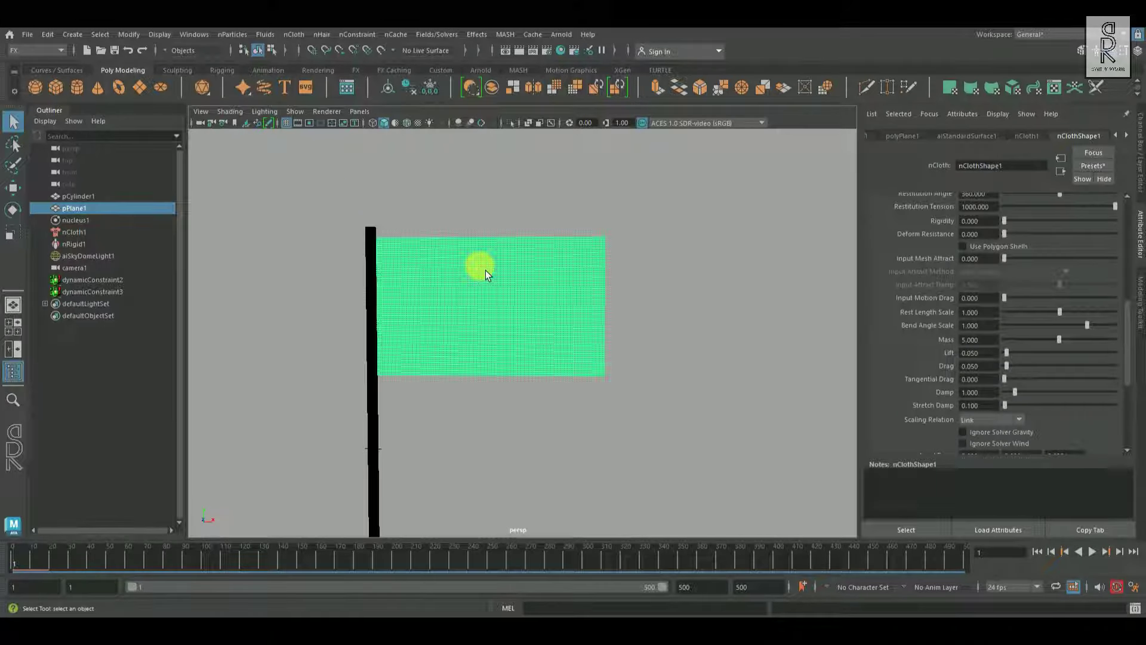
left_click(396, 35)
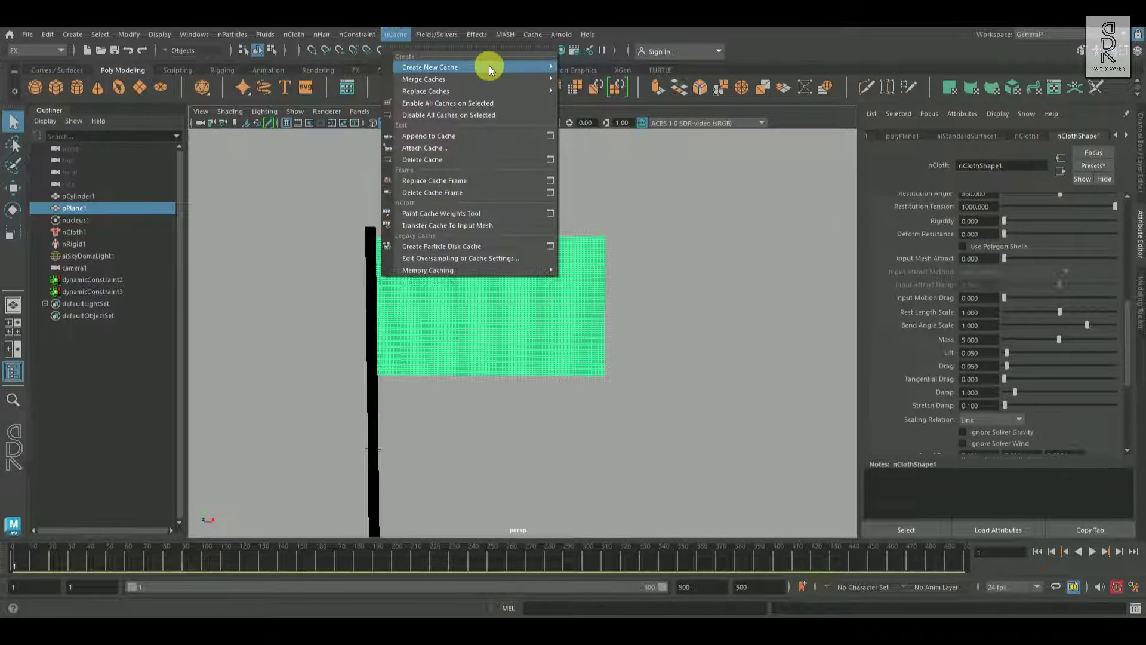
mouse_move(536, 69)
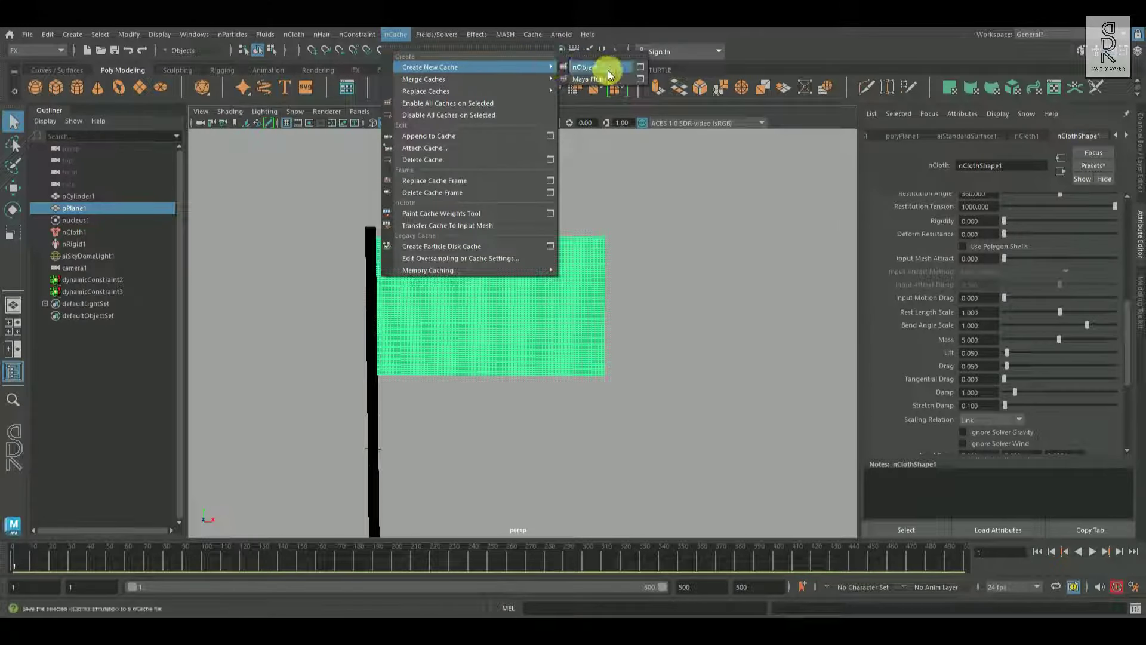
left_click(640, 67)
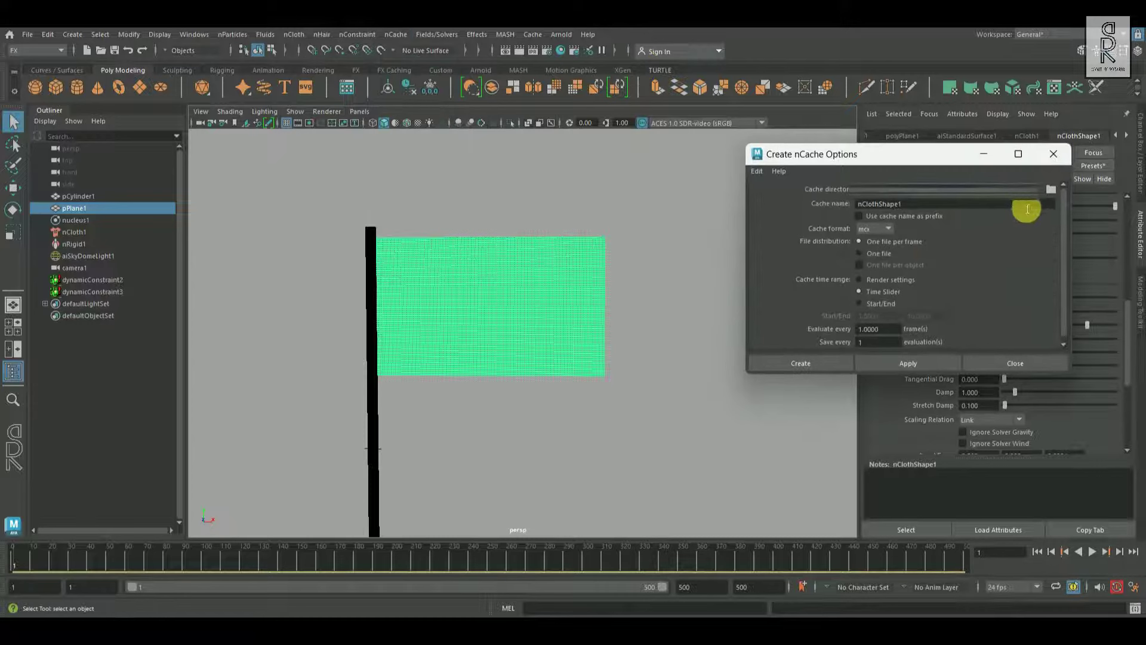
left_click(1053, 154)
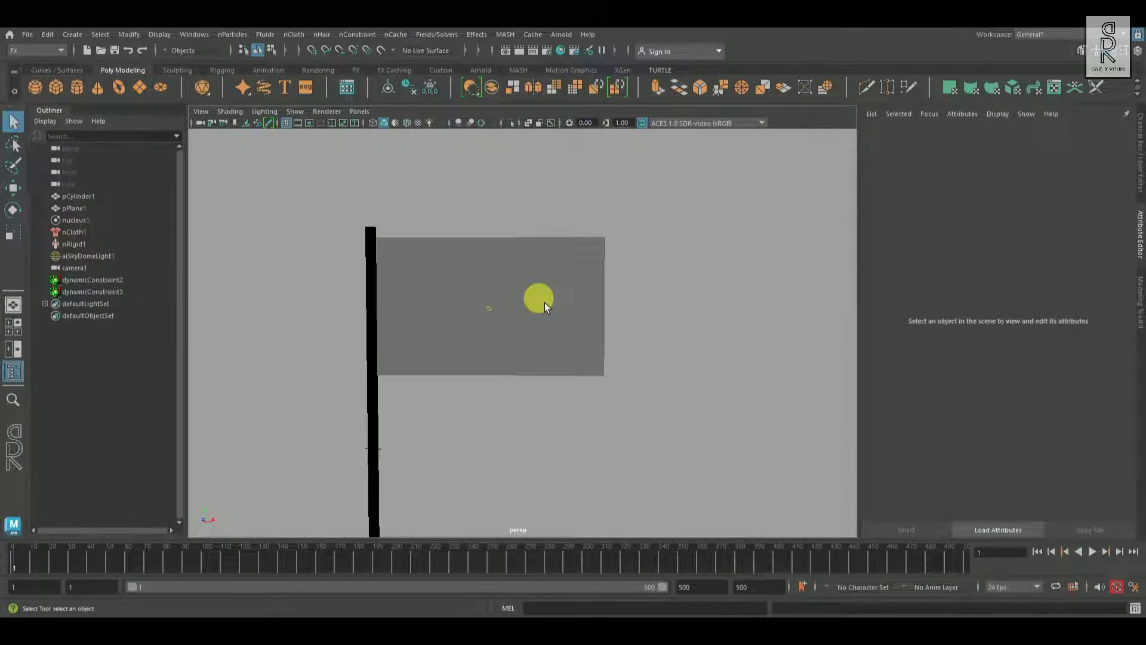
Set the Flag_nCloth folder as the current project and create a default workspace in it
right_click_drag(544, 302, 807, 440, "alt")
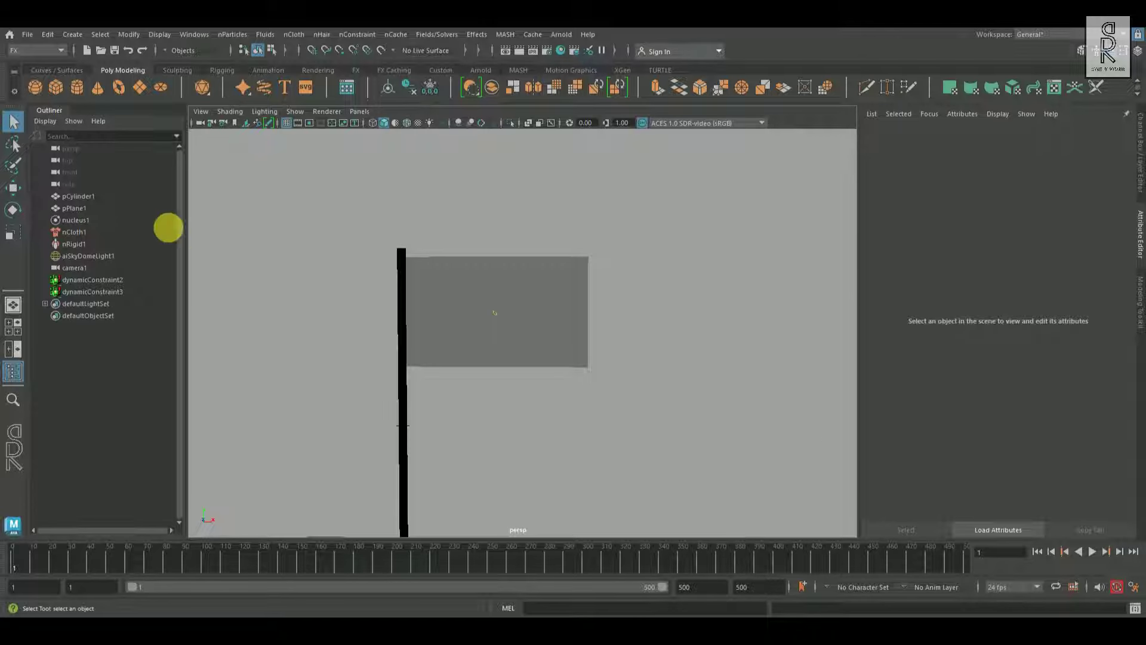
left_click(27, 36)
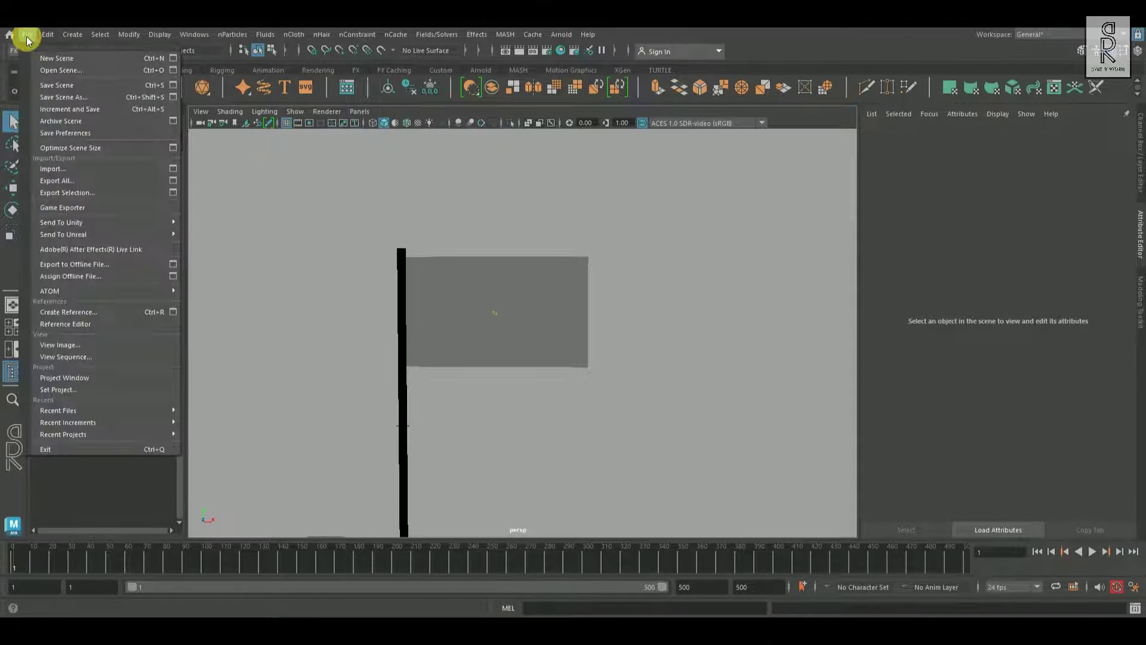
left_click(91, 389)
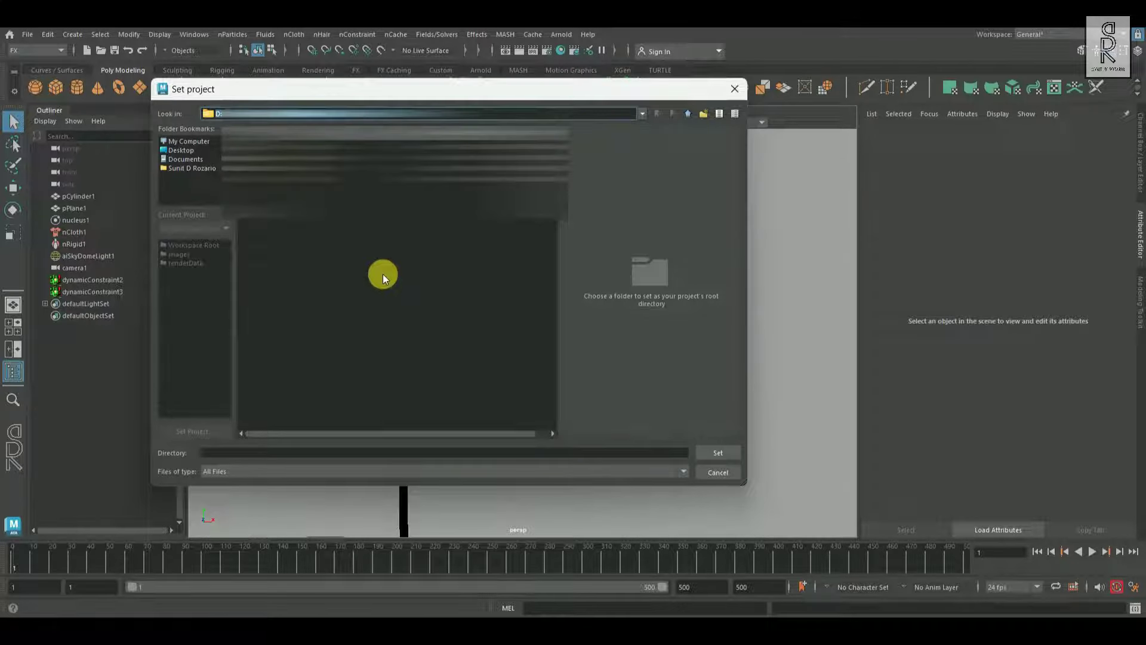
left_click(719, 455)
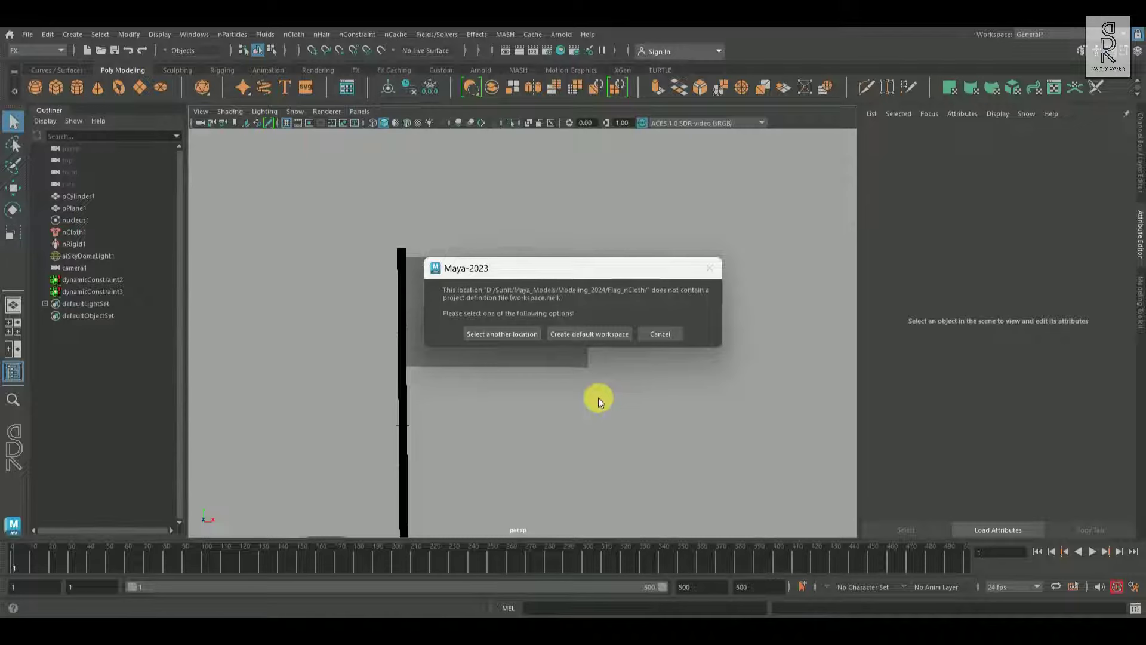
left_click(600, 334)
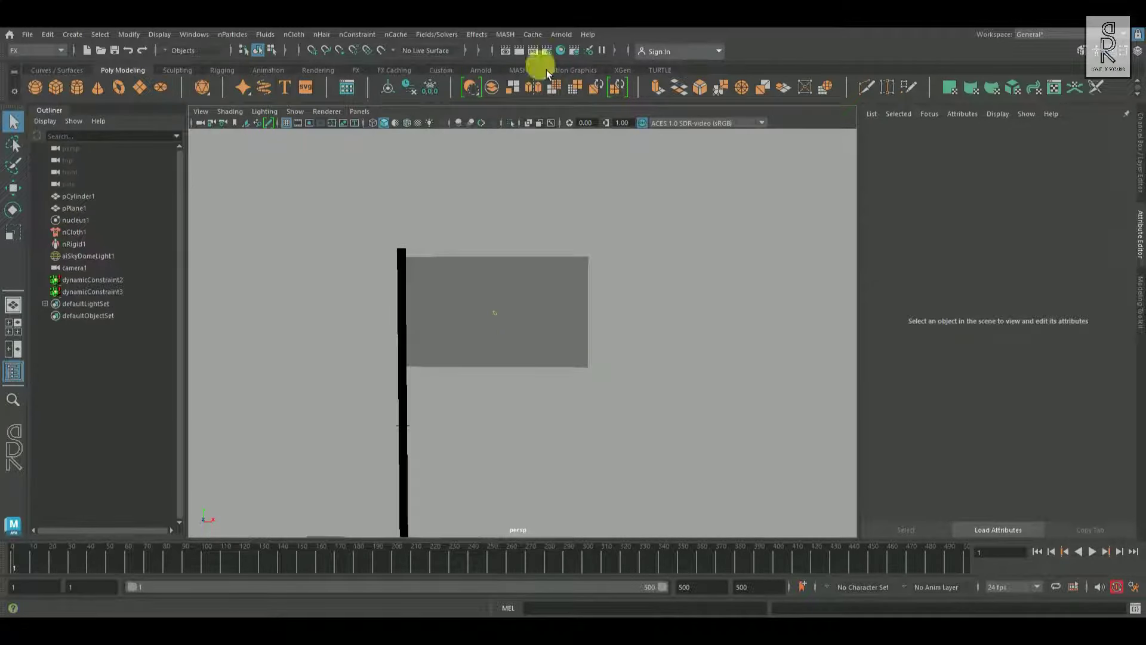
Create an nObject cache for the flag in mcx format, one file per frame over the time slider range, replacing the existing cache
left_click(564, 283)
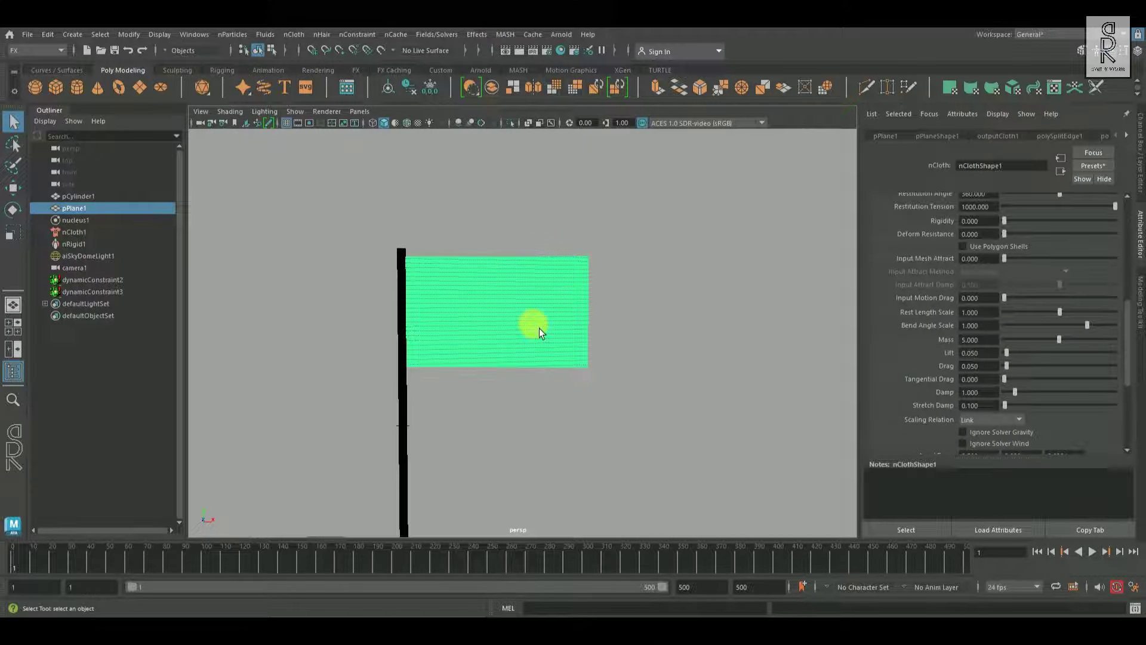
left_click(396, 34)
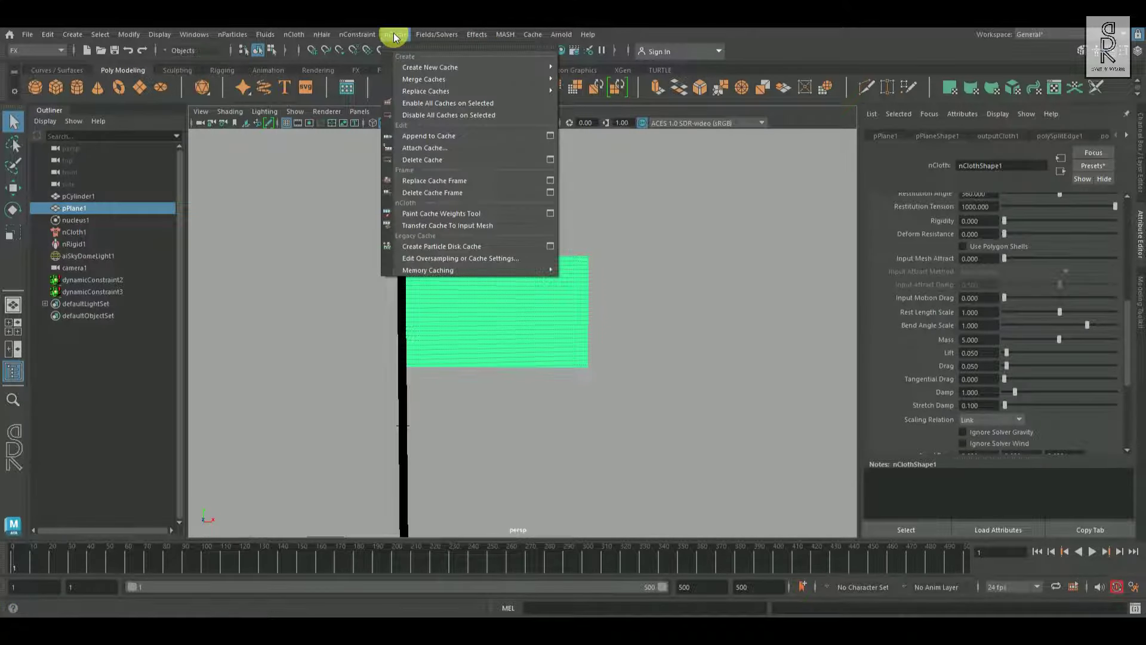
mouse_move(438, 72)
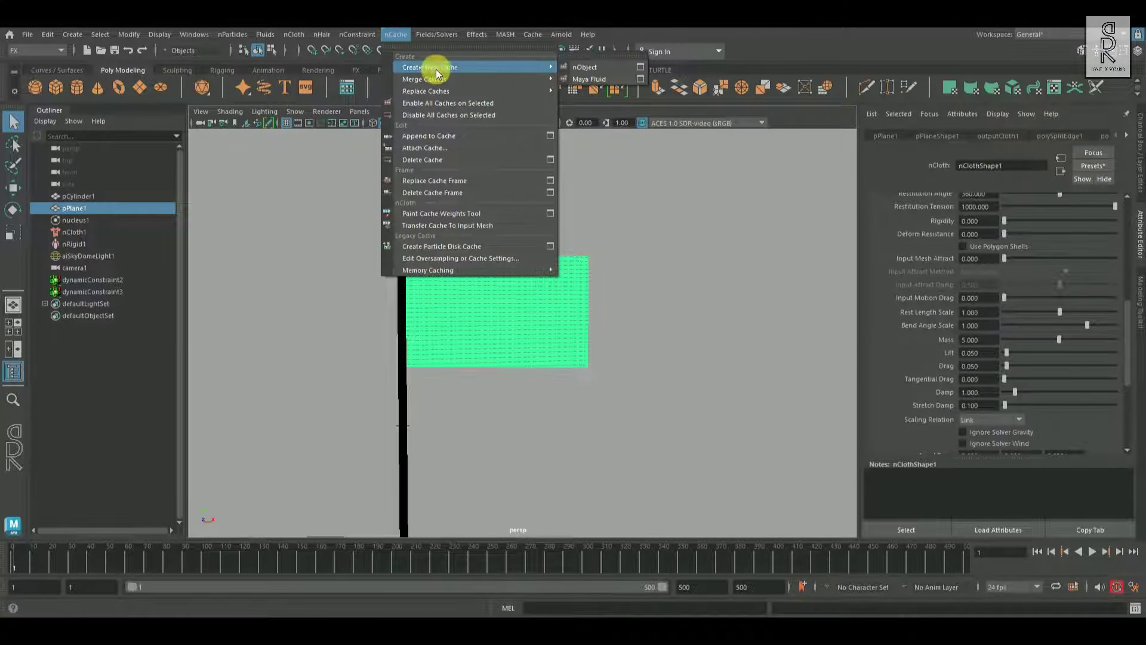
left_click(640, 68)
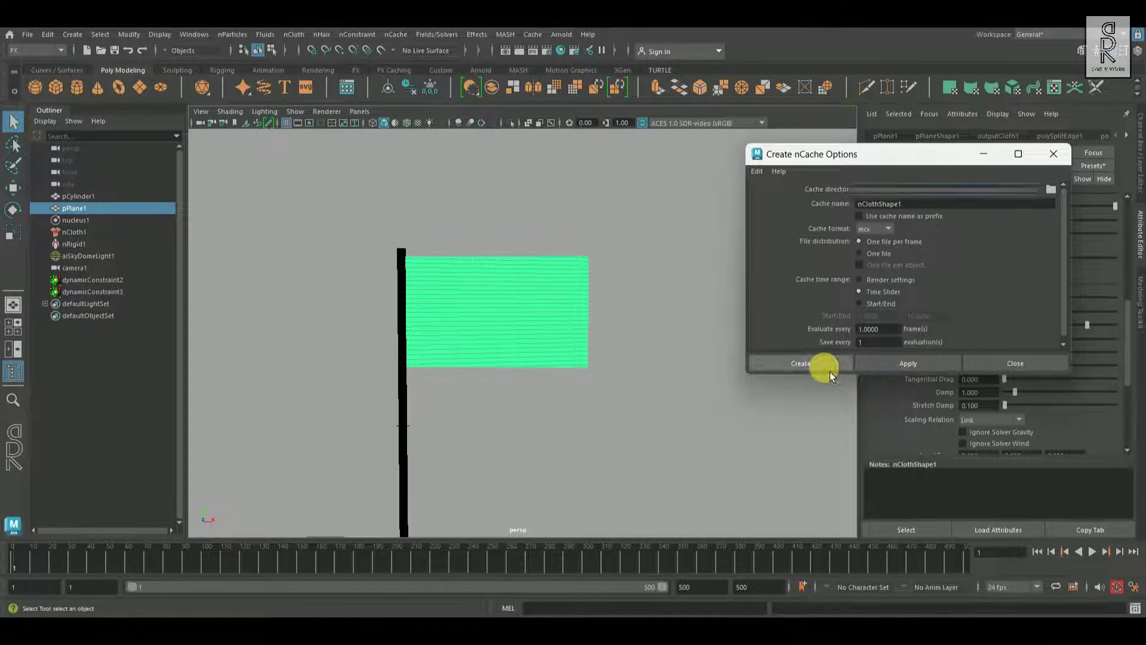
left_click(802, 363)
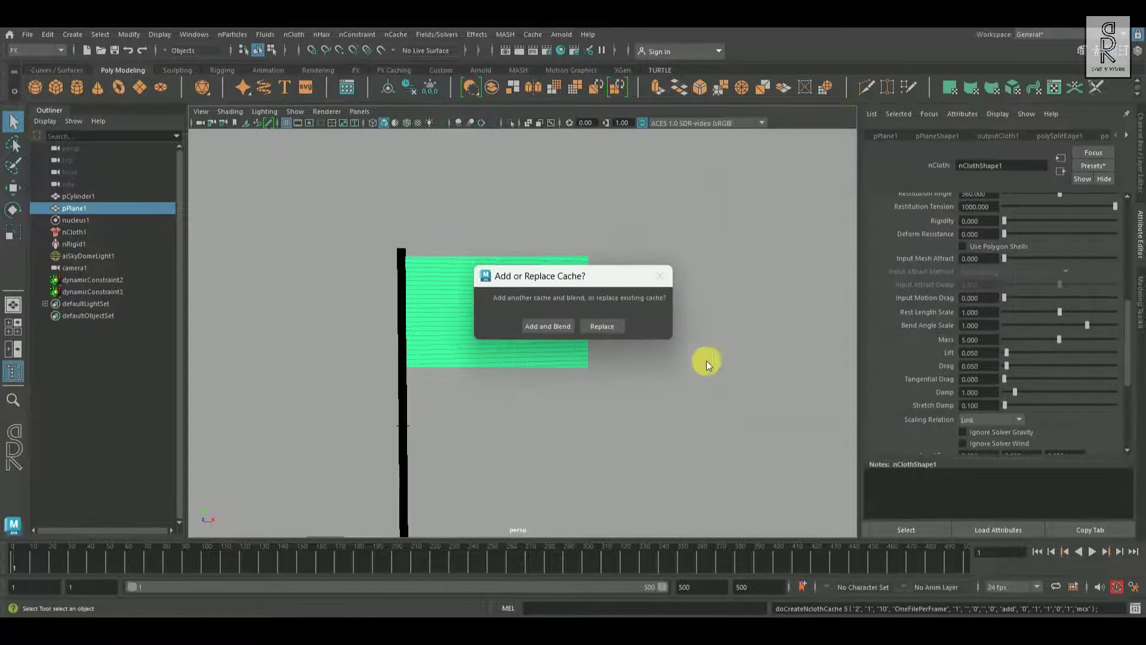
left_click(610, 328)
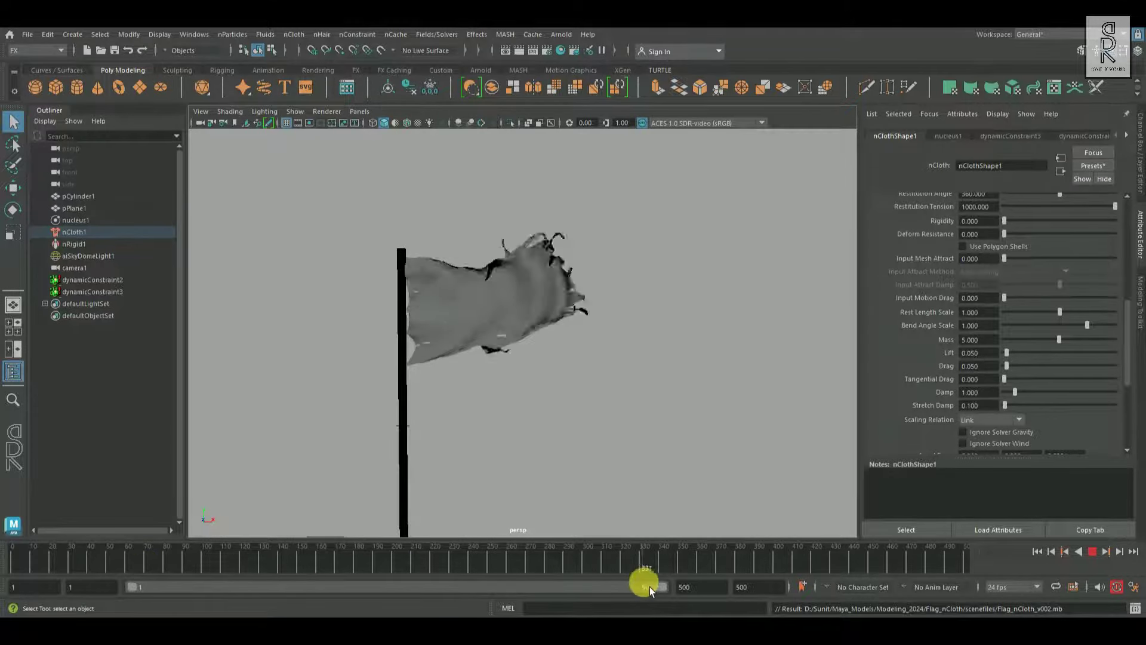
Scrub the cached flag simulation, stop playback at frame 294 and switch the viewport to camera1
left_click_drag(690, 589, 549, 589)
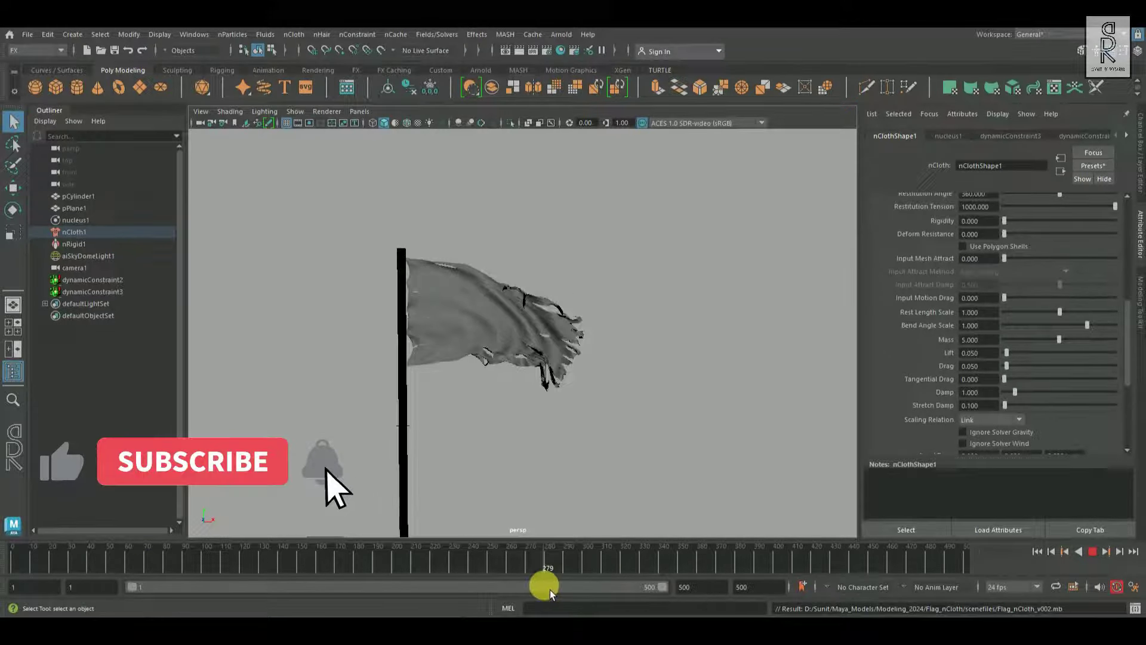
key("Escape")
left_click(609, 271)
key("space")
key("space")
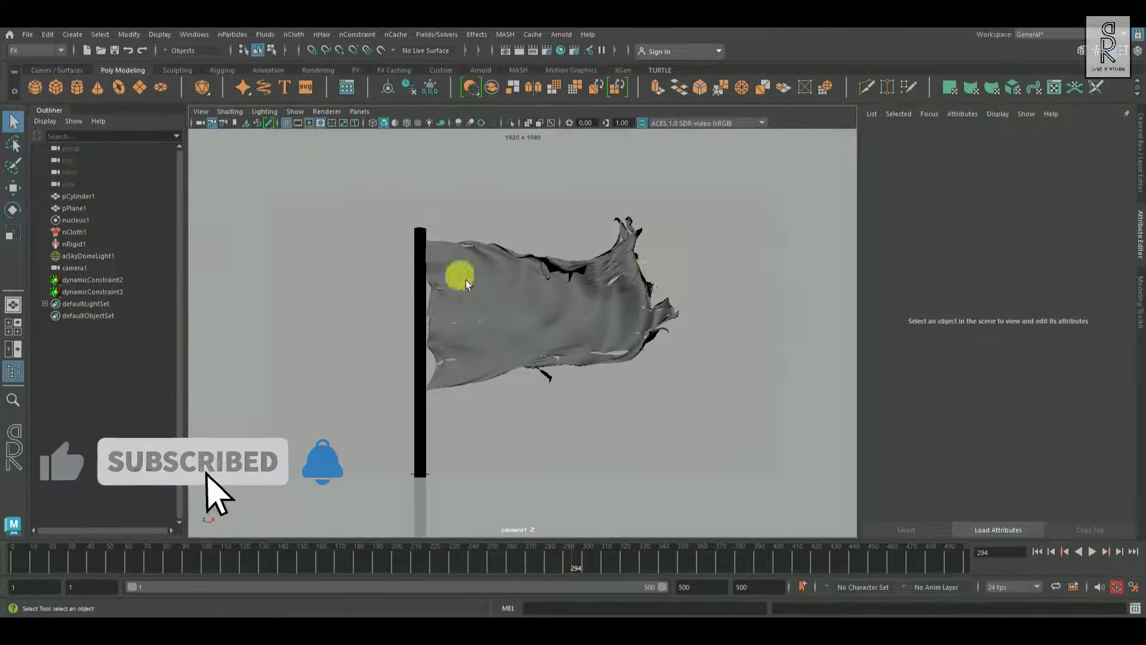
Render the flag at frame 294 in the Arnold RenderView, move to frame 353 and inspect that render up close
mouse_move(564, 36)
left_click(579, 59)
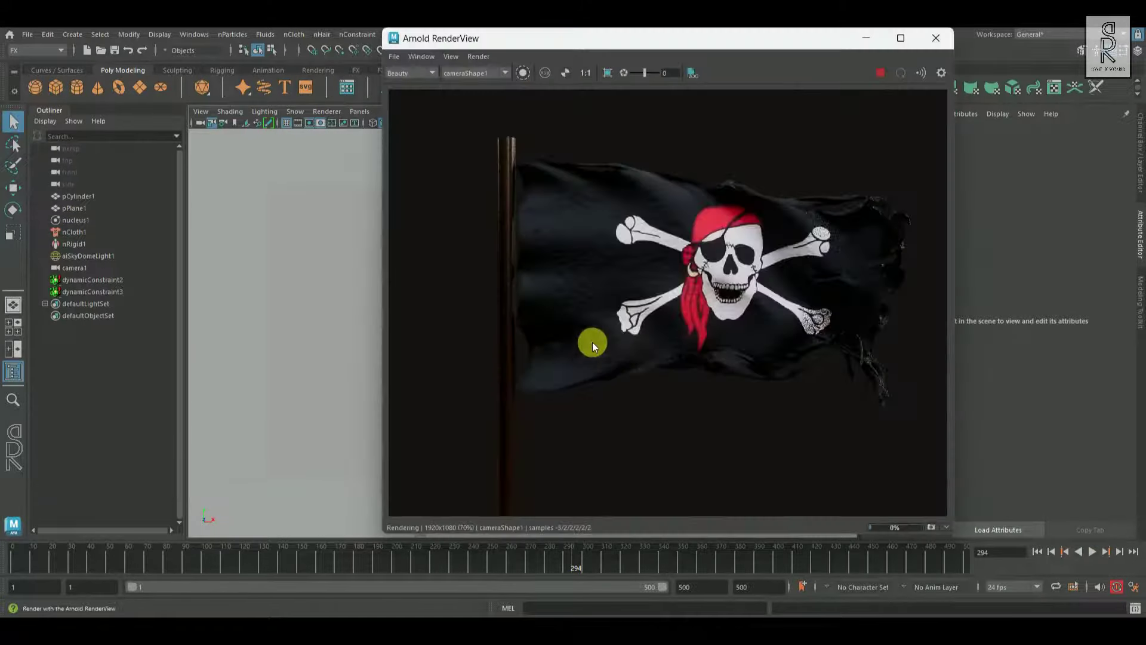
left_click(689, 569)
scroll(728, 395, "up", 2)
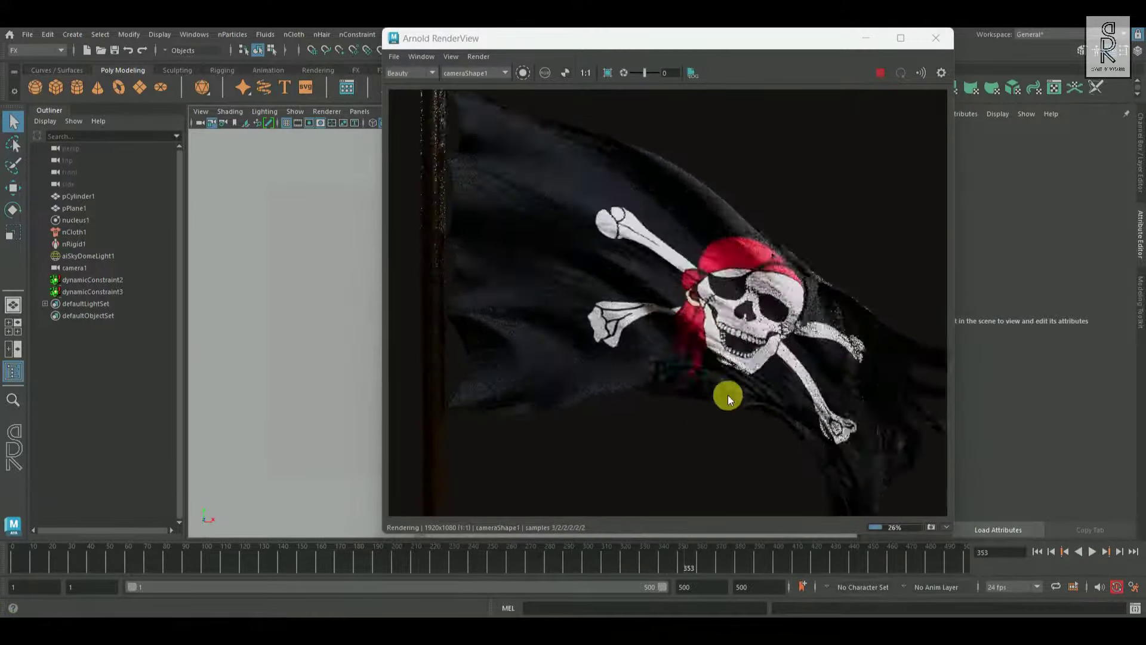